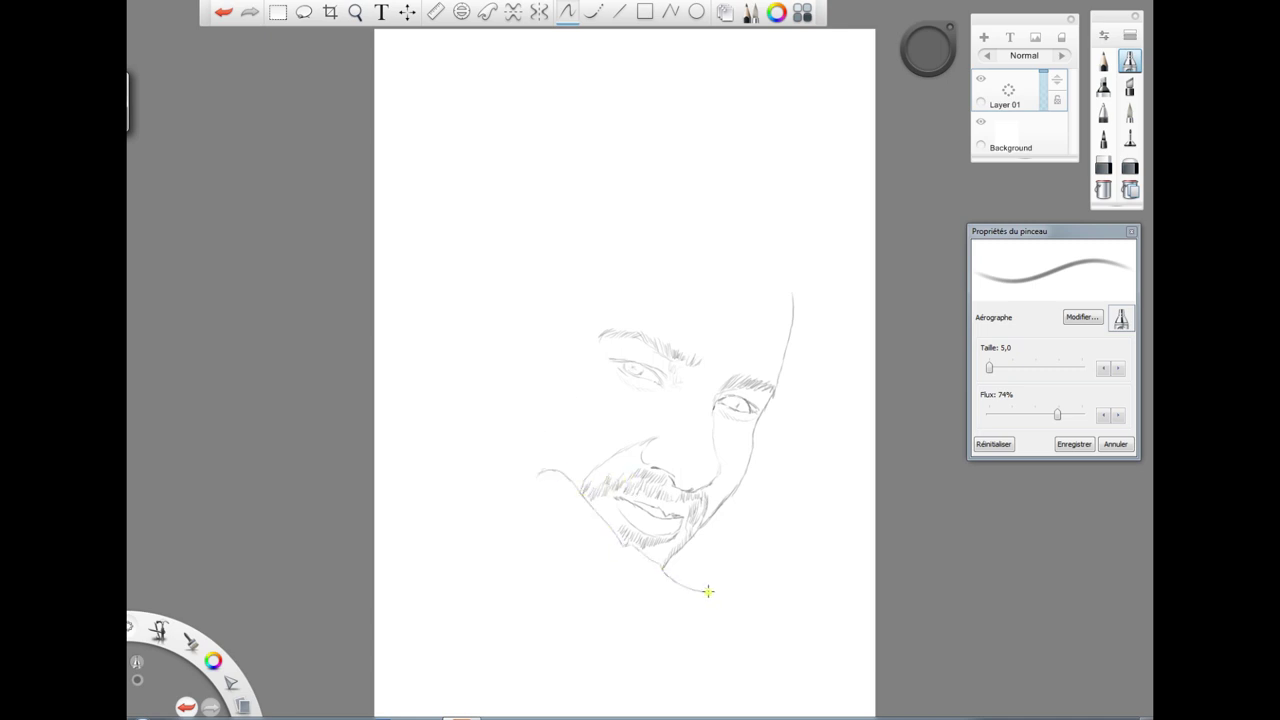
- Sketch the head outline from the forehead to the jaw, with the hand's edge and the fabric lines behind the neck
{"action": "left_click_drag", "start_coordinate": [537, 488], "coordinate": [554, 581]}
{"action": "mouse_move", "coordinate": [537, 474]}
{"action": "left_mouse_down"}
{"action": "mouse_move", "coordinate": [515, 442]}
{"action": "mouse_move", "coordinate": [509, 460]}
{"action": "left_mouse_up"}
{"action": "left_click_drag", "start_coordinate": [512, 437], "coordinate": [464, 391]}
{"action": "mouse_move", "coordinate": [772, 274]}
{"action": "left_mouse_down"}
{"action": "mouse_move", "coordinate": [766, 177]}
{"action": "mouse_move", "coordinate": [531, 134]}
{"action": "mouse_move", "coordinate": [480, 286]}
{"action": "mouse_move", "coordinate": [467, 376]}
{"action": "left_mouse_up"}
{"action": "left_click_drag", "start_coordinate": [491, 228], "coordinate": [396, 292]}
{"action": "left_click_drag", "start_coordinate": [476, 288], "coordinate": [397, 305]}
{"action": "left_click_drag", "start_coordinate": [466, 374], "coordinate": [428, 388]}
- Sketch the ear with its inner folds and the edge of the sideburn beside it
{"action": "left_click_drag", "start_coordinate": [485, 281], "coordinate": [495, 265]}
{"action": "left_click_drag", "start_coordinate": [495, 279], "coordinate": [504, 182]}
{"action": "left_click_drag", "start_coordinate": [490, 278], "coordinate": [518, 343]}
{"action": "left_click_drag", "start_coordinate": [521, 302], "coordinate": [519, 333]}
{"action": "mouse_move", "coordinate": [493, 290]}
{"action": "left_mouse_down"}
{"action": "mouse_move", "coordinate": [500, 331]}
{"action": "mouse_move", "coordinate": [489, 324]}
{"action": "mouse_move", "coordinate": [480, 401]}
{"action": "left_mouse_up"}
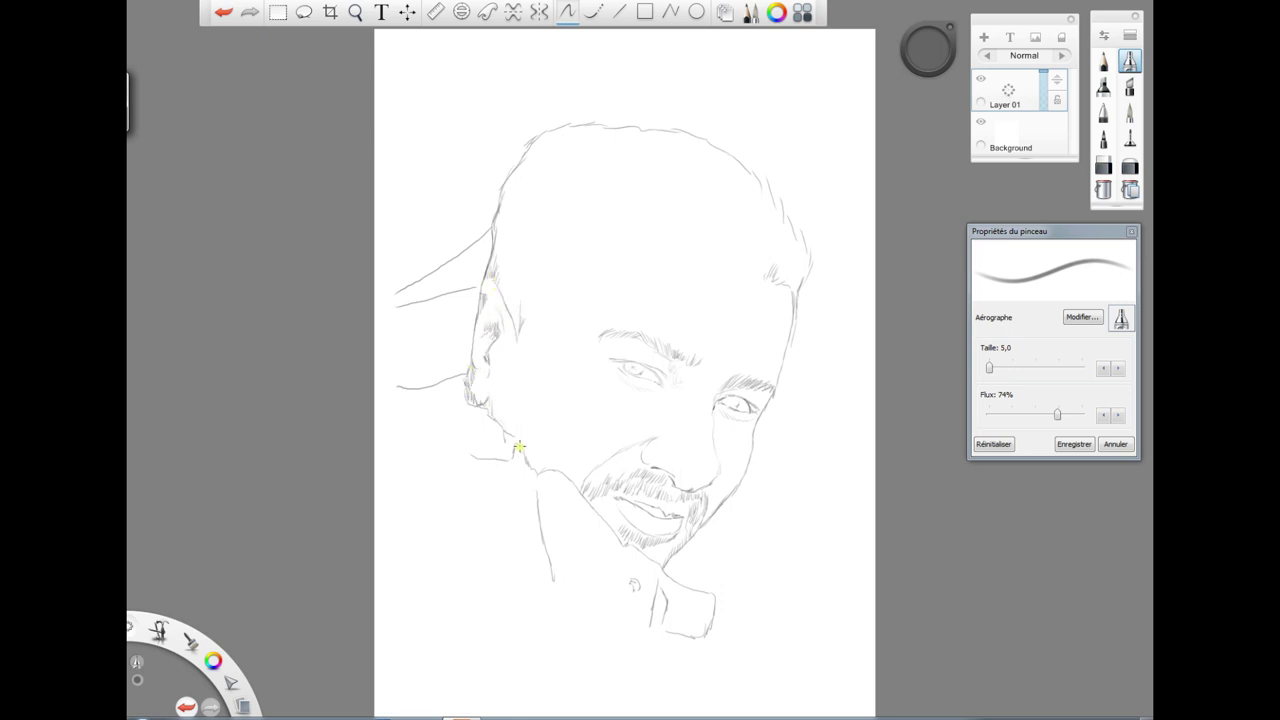
- Strengthen the jaw, hand and fabric contours near the neck and draw the shoulder line below the hand
{"action": "left_click_drag", "start_coordinate": [519, 446], "coordinate": [548, 561]}
{"action": "mouse_move", "coordinate": [408, 508]}
{"action": "left_mouse_down"}
{"action": "mouse_move", "coordinate": [603, 614]}
{"action": "mouse_move", "coordinate": [622, 645]}
{"action": "left_mouse_up"}
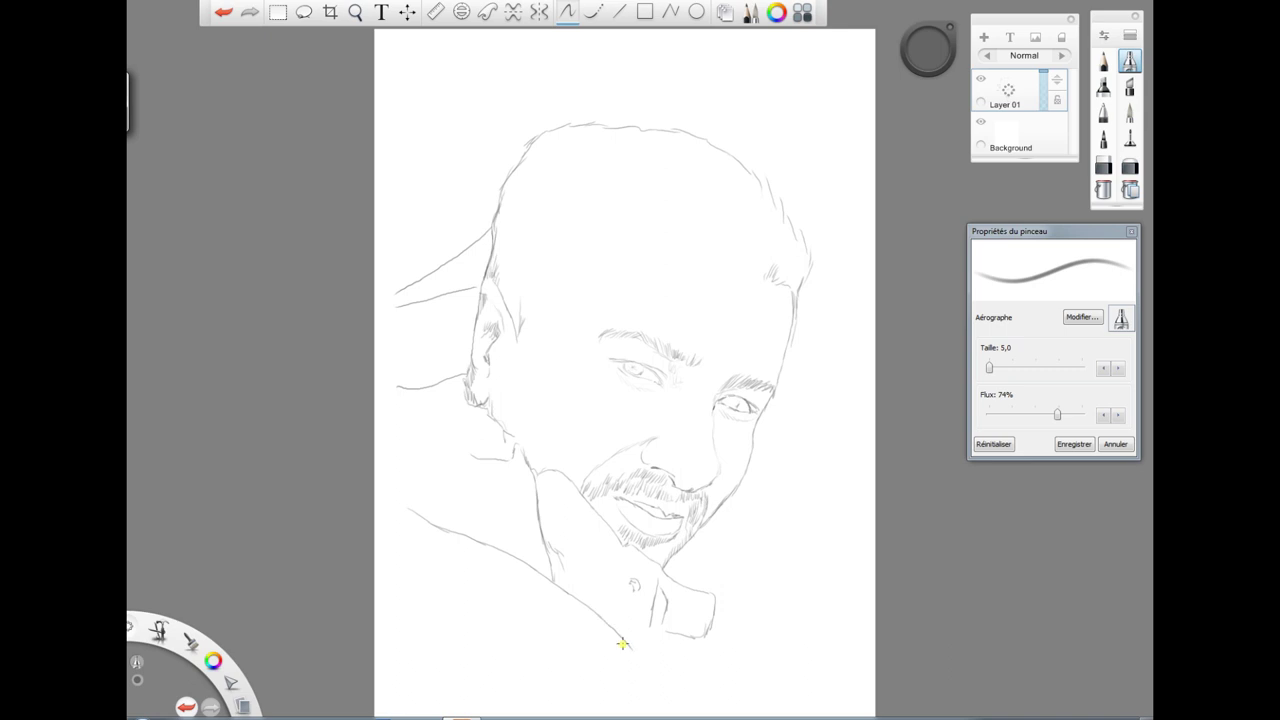
{"action": "left_click_drag", "start_coordinate": [468, 373], "coordinate": [390, 380]}
- Fill the hair with fine strand strokes along the hairline and crown, and hatch light stubble on the cheek and jaw
{"action": "left_click_drag", "start_coordinate": [590, 272], "coordinate": [522, 342]}
{"action": "left_click_drag", "start_coordinate": [595, 220], "coordinate": [588, 268]}
{"action": "left_click_drag", "start_coordinate": [566, 258], "coordinate": [540, 292]}
{"action": "left_click_drag", "start_coordinate": [561, 232], "coordinate": [535, 260]}
{"action": "mouse_move", "coordinate": [558, 176]}
{"action": "left_mouse_down"}
{"action": "mouse_move", "coordinate": [578, 147]}
{"action": "mouse_move", "coordinate": [508, 166]}
{"action": "mouse_move", "coordinate": [657, 143]}
{"action": "mouse_move", "coordinate": [679, 187]}
{"action": "mouse_move", "coordinate": [666, 227]}
{"action": "mouse_move", "coordinate": [649, 206]}
{"action": "mouse_move", "coordinate": [581, 243]}
{"action": "mouse_move", "coordinate": [709, 145]}
{"action": "left_mouse_up"}
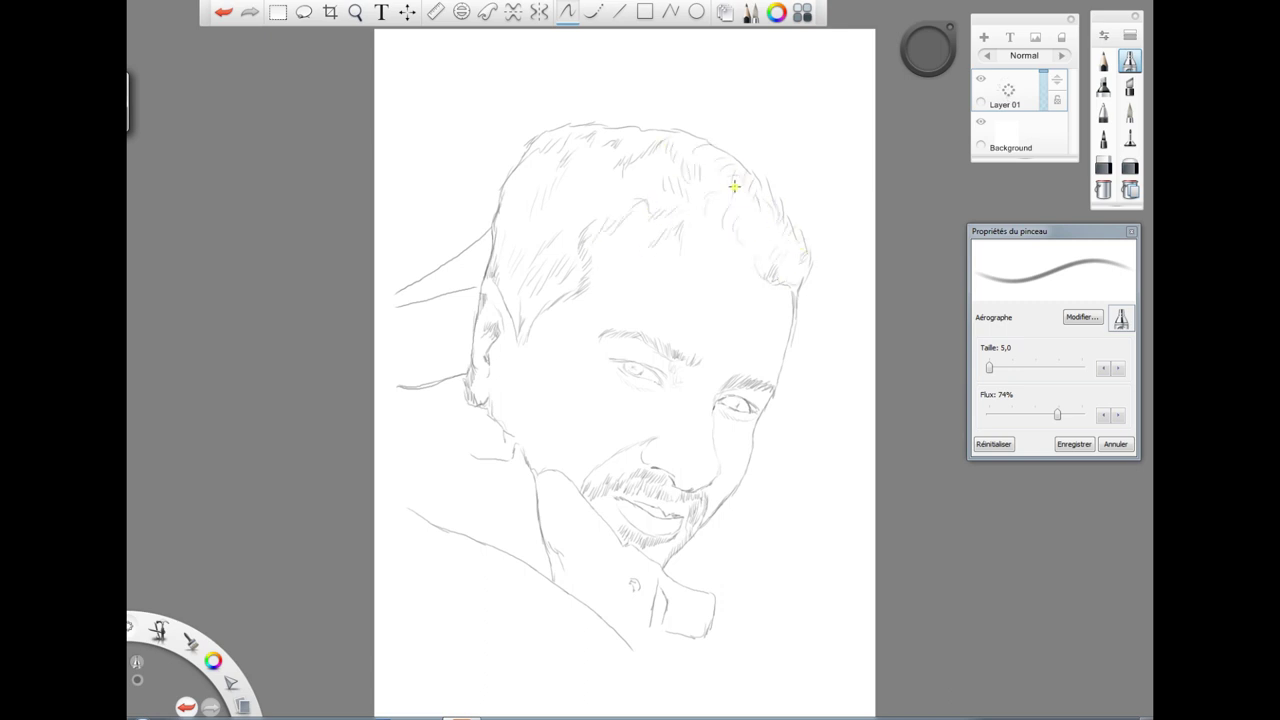
{"action": "mouse_move", "coordinate": [734, 186]}
{"action": "left_mouse_down"}
{"action": "mouse_move", "coordinate": [706, 242]}
{"action": "mouse_move", "coordinate": [727, 236]}
{"action": "mouse_move", "coordinate": [757, 220]}
{"action": "mouse_move", "coordinate": [573, 238]}
{"action": "left_mouse_up"}
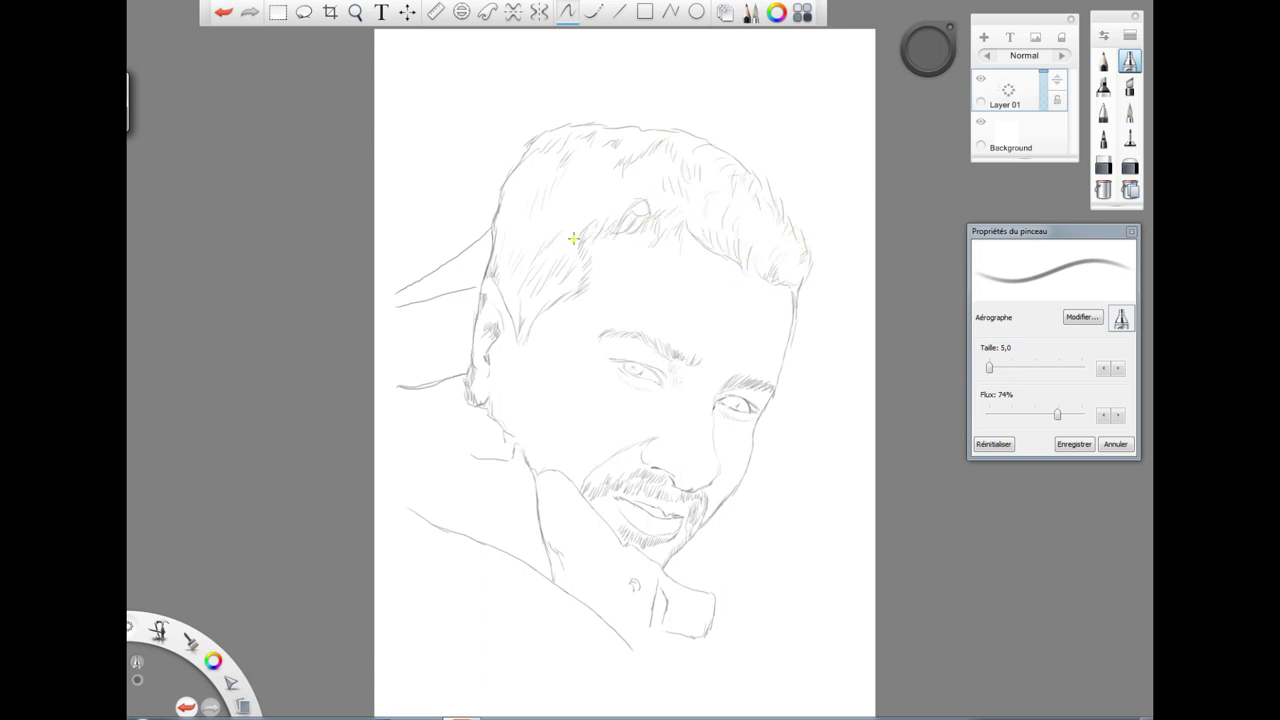
{"action": "left_click_drag", "start_coordinate": [524, 388], "coordinate": [531, 430]}
{"action": "left_click_drag", "start_coordinate": [490, 406], "coordinate": [506, 432]}
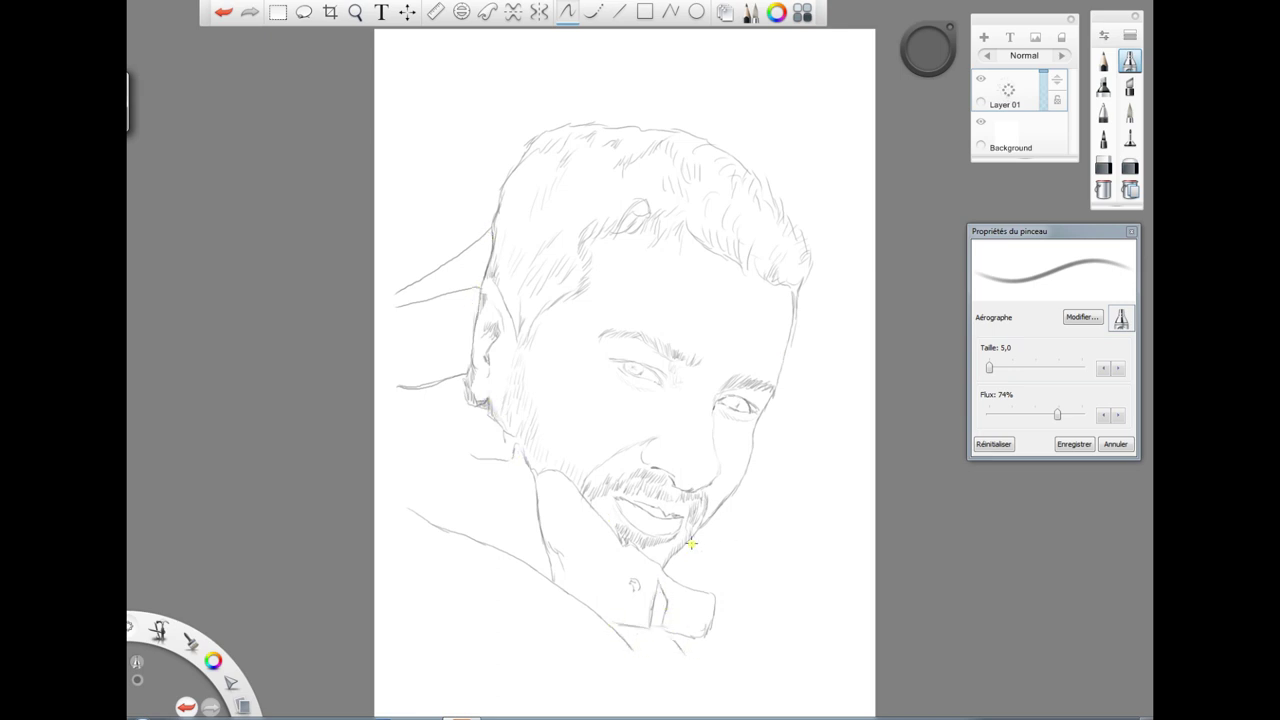
- Draw the cuff below the chin and the raised fingers beside the face, with nail and creases, plus the far shoulder line
{"action": "left_click_drag", "start_coordinate": [714, 598], "coordinate": [730, 612]}
{"action": "left_click_drag", "start_coordinate": [698, 630], "coordinate": [714, 648]}
{"action": "mouse_move", "coordinate": [784, 370]}
{"action": "left_mouse_down"}
{"action": "mouse_move", "coordinate": [797, 380]}
{"action": "mouse_move", "coordinate": [753, 638]}
{"action": "left_mouse_up"}
{"action": "left_click_drag", "start_coordinate": [766, 407], "coordinate": [720, 599]}
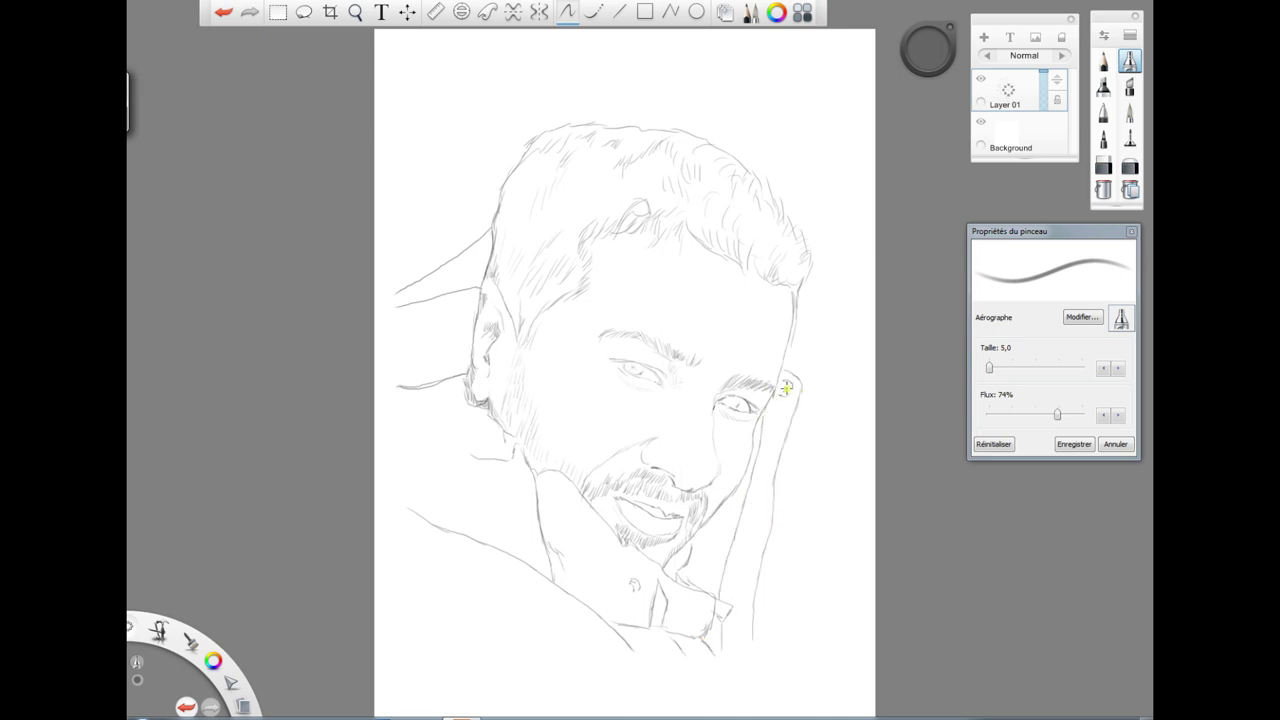
{"action": "left_click_drag", "start_coordinate": [787, 424], "coordinate": [771, 478]}
{"action": "left_click_drag", "start_coordinate": [756, 480], "coordinate": [775, 503]}
{"action": "left_click_drag", "start_coordinate": [756, 510], "coordinate": [744, 571]}
{"action": "left_click_drag", "start_coordinate": [771, 505], "coordinate": [753, 573]}
{"action": "left_click_drag", "start_coordinate": [775, 534], "coordinate": [782, 598]}
{"action": "left_click_drag", "start_coordinate": [780, 517], "coordinate": [842, 543]}
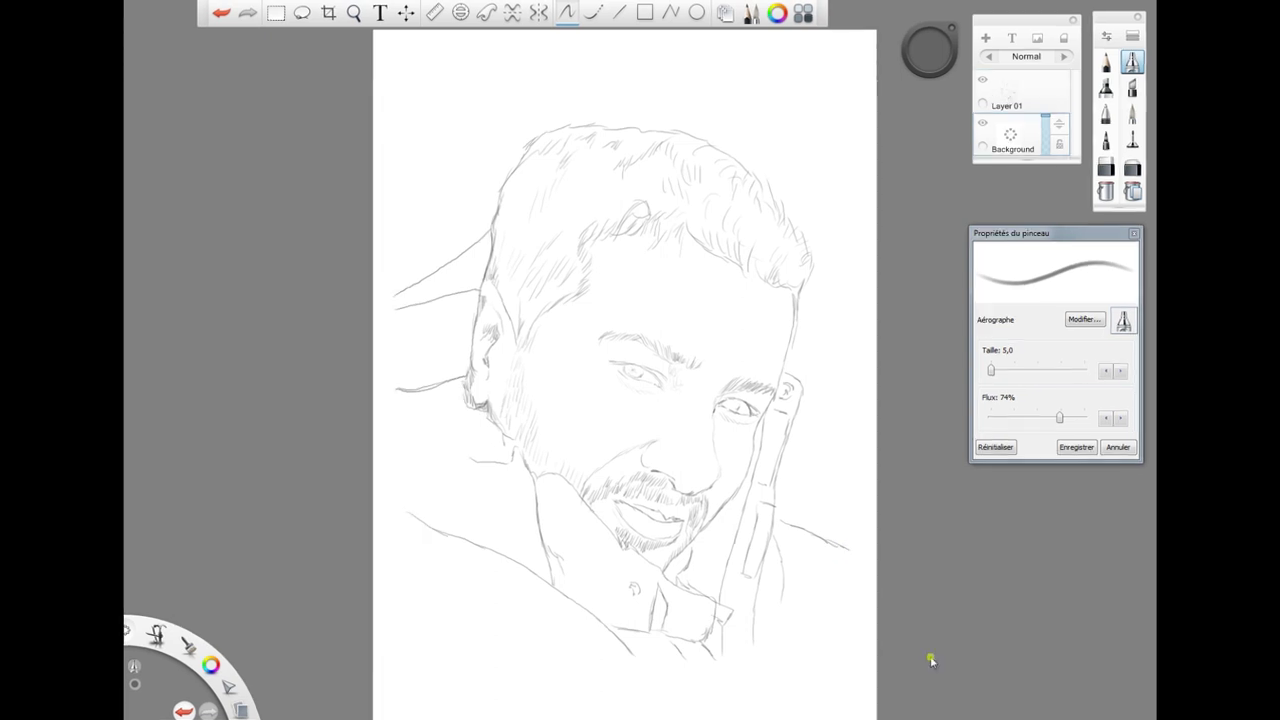
- Lower the opacity of Layer 01 and make the Background layer active
{"action": "left_click", "coordinate": [354, 13]}
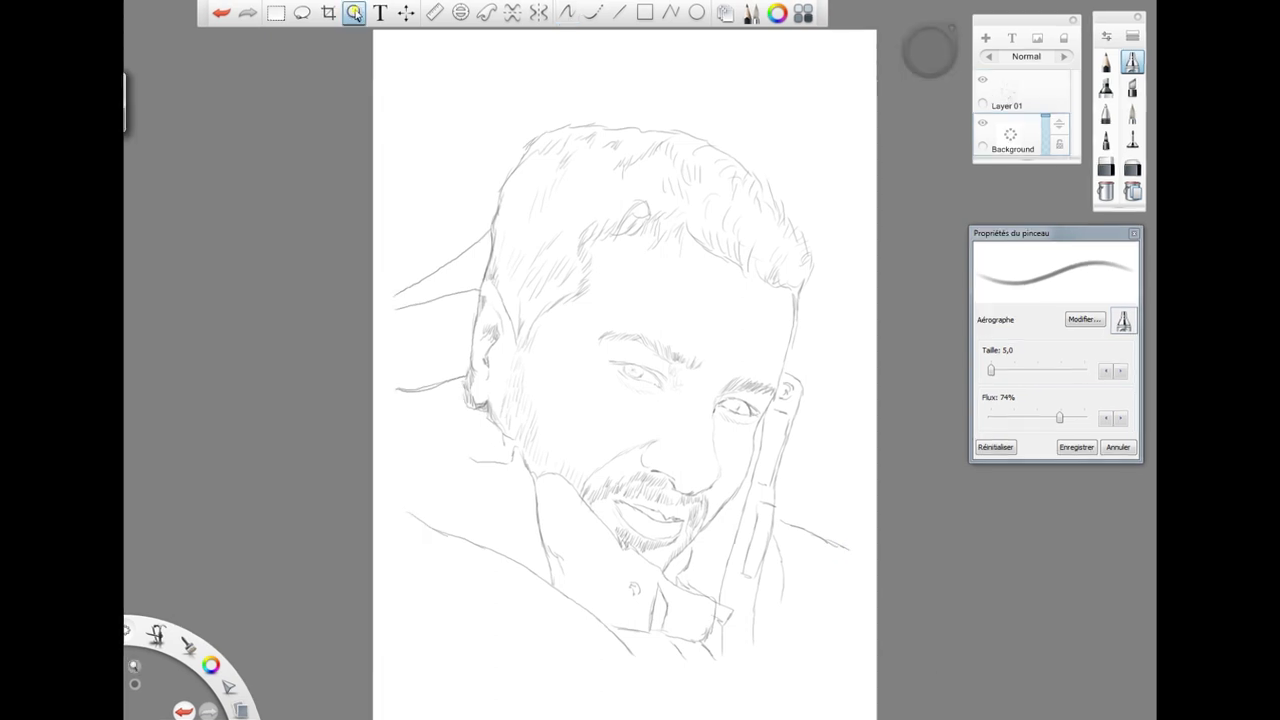
{"action": "left_click", "coordinate": [1034, 106]}
{"action": "left_click_drag", "start_coordinate": [1046, 76], "coordinate": [1048, 92]}
{"action": "left_click", "coordinate": [1033, 120]}
- Darken the lid line and shade the iris and pupil of the portrait's left-hand eye with the 5,0 airbrush
{"action": "left_click", "coordinate": [406, 13]}
{"action": "key", "text": "space"}
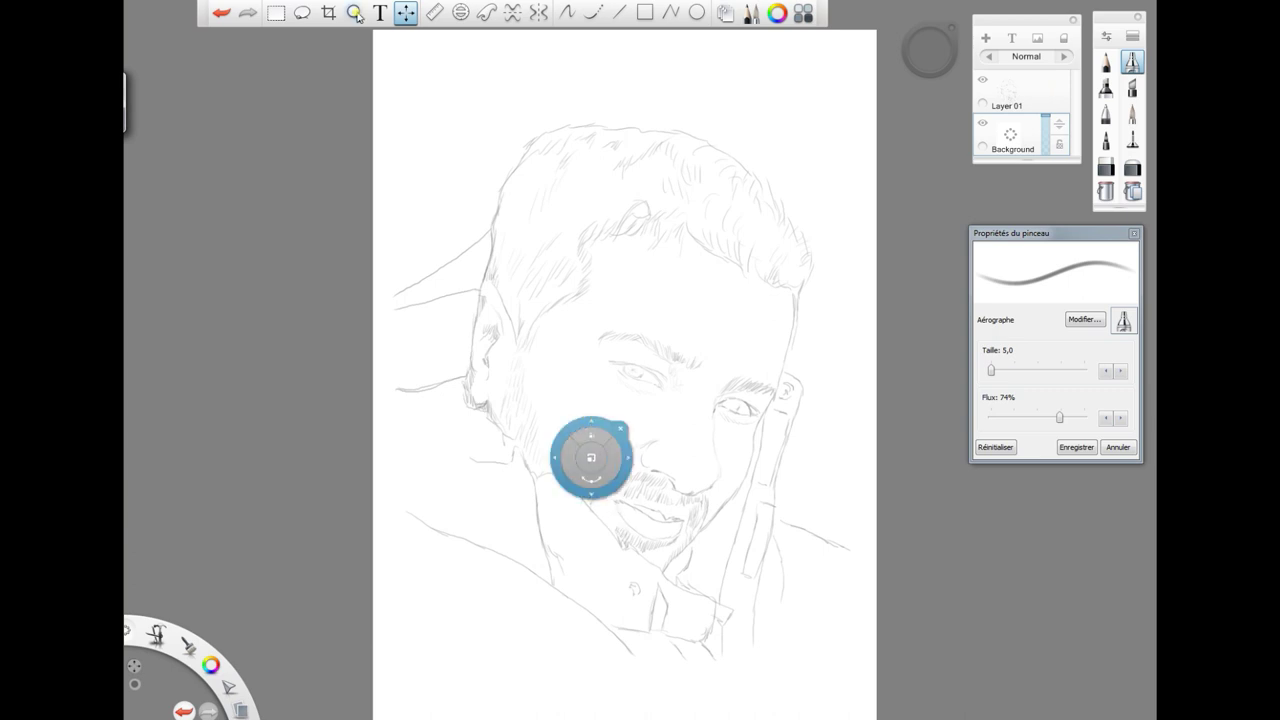
{"action": "mouse_move", "coordinate": [592, 459]}
{"action": "left_mouse_down"}
{"action": "mouse_move", "coordinate": [694, 354]}
{"action": "mouse_move", "coordinate": [688, 470]}
{"action": "mouse_move", "coordinate": [668, 454]}
{"action": "left_mouse_up"}
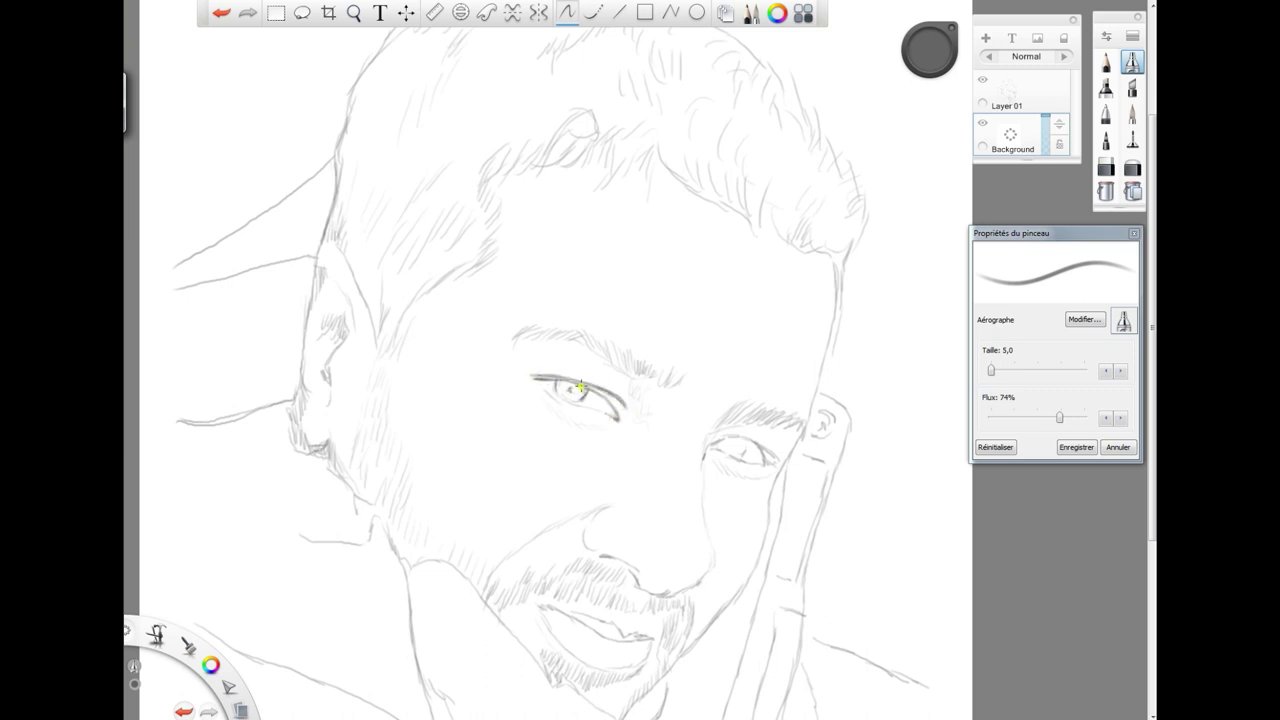
{"action": "left_click_drag", "start_coordinate": [580, 387], "coordinate": [557, 382]}
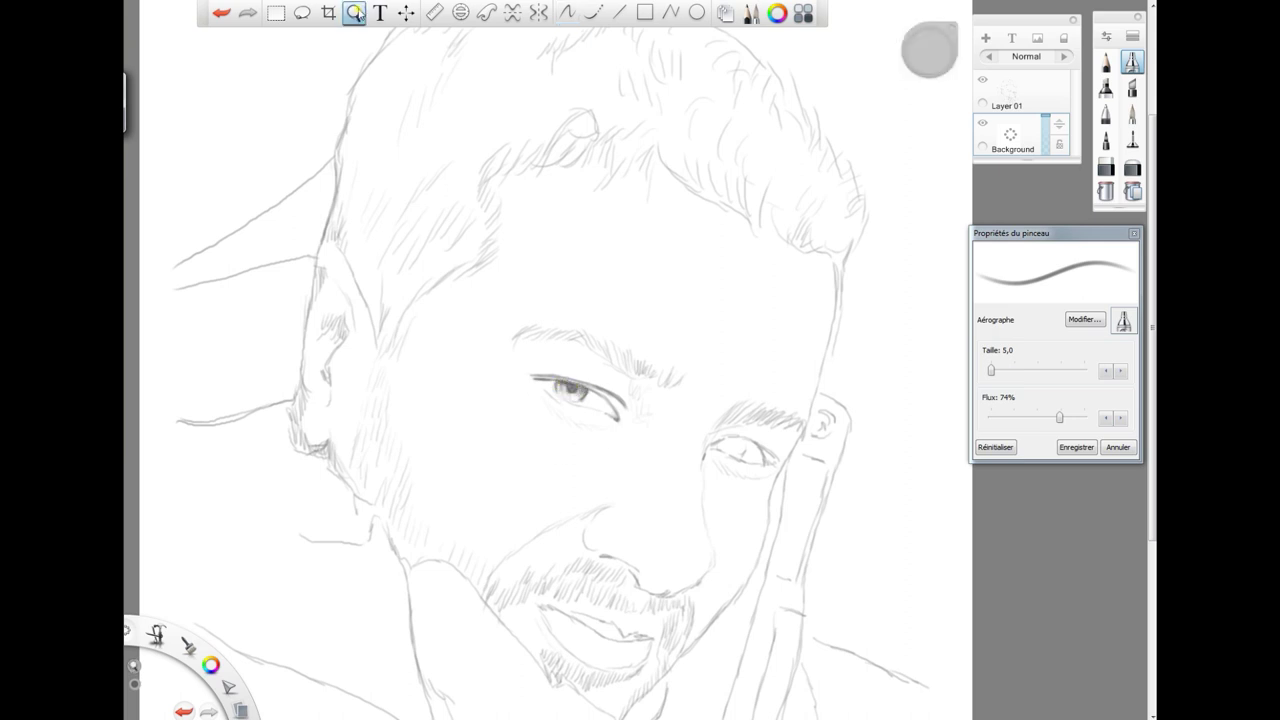
{"action": "scroll", "coordinate": [565, 388], "scroll_direction": "up", "scroll_amount": 2}
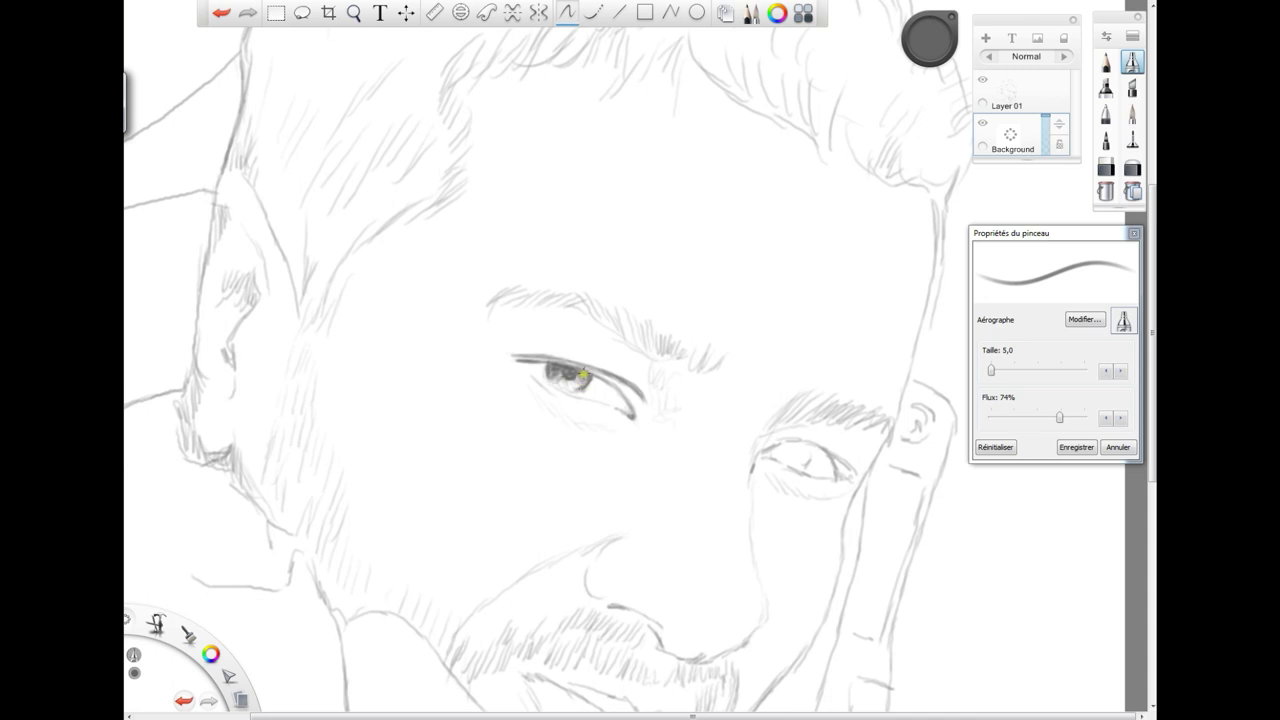
{"action": "left_click_drag", "start_coordinate": [581, 380], "coordinate": [565, 382]}
- Fill the left-hand eyebrow with dense hair strokes and darken the inner corner of the eye below it
{"action": "mouse_move", "coordinate": [633, 345]}
{"action": "left_mouse_down"}
{"action": "mouse_move", "coordinate": [619, 311]}
{"action": "mouse_move", "coordinate": [610, 326]}
{"action": "mouse_move", "coordinate": [620, 321]}
{"action": "mouse_move", "coordinate": [597, 318]}
{"action": "mouse_move", "coordinate": [584, 297]}
{"action": "mouse_move", "coordinate": [622, 318]}
{"action": "left_mouse_up"}
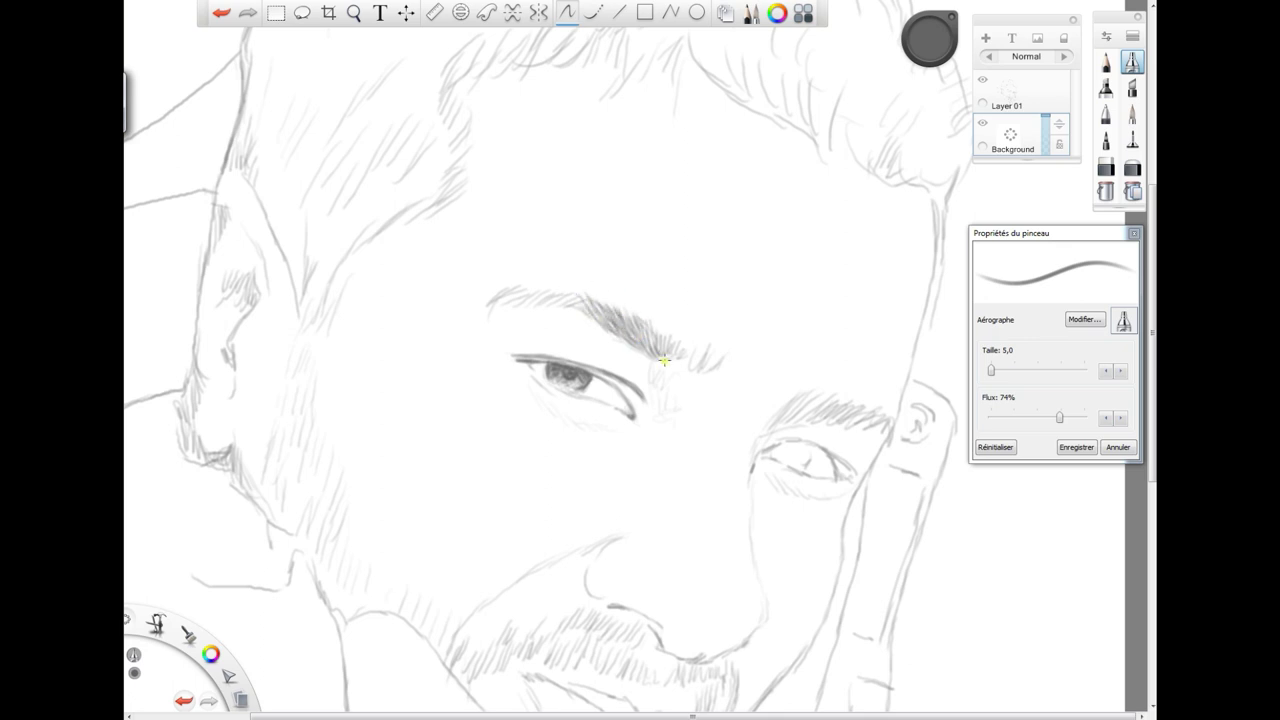
{"action": "mouse_move", "coordinate": [664, 360]}
{"action": "left_mouse_down"}
{"action": "mouse_move", "coordinate": [553, 291]}
{"action": "mouse_move", "coordinate": [480, 303]}
{"action": "left_mouse_up"}
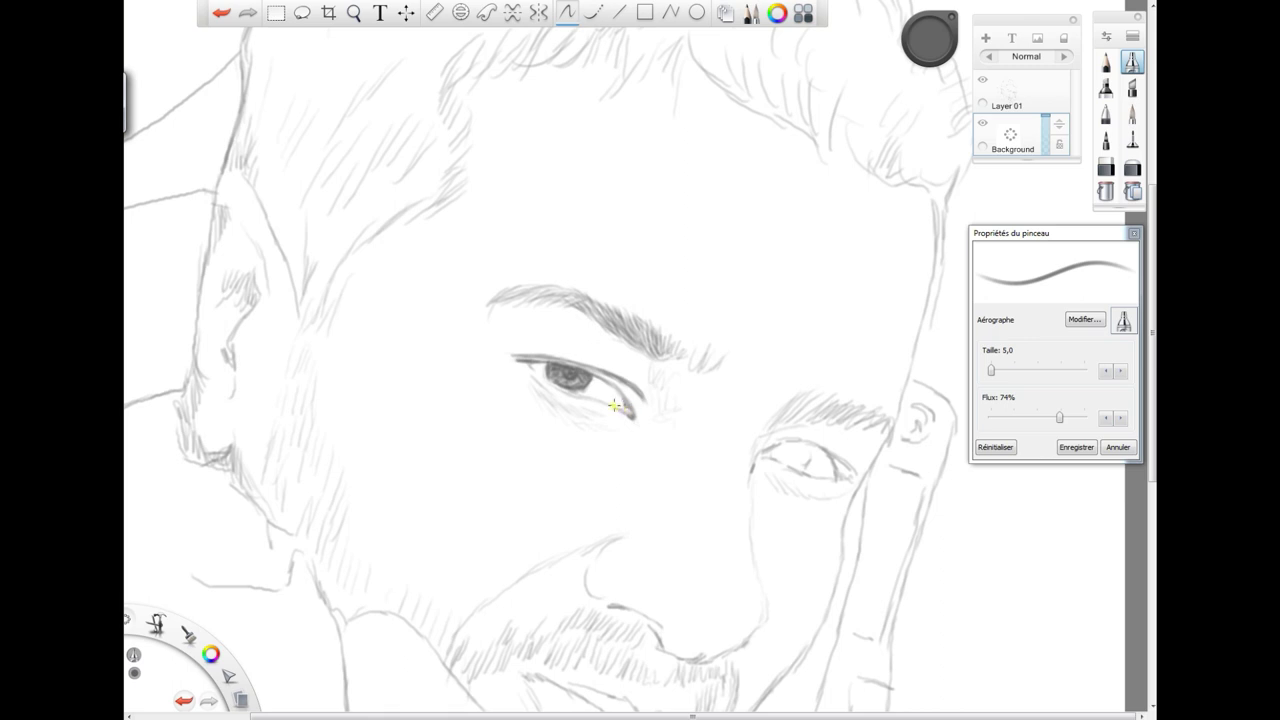
{"action": "left_click_drag", "start_coordinate": [623, 396], "coordinate": [635, 413]}
- Define the right-hand eye by darkening its lids and corners and shading the iris and pupil
{"action": "left_click_drag", "start_coordinate": [832, 458], "coordinate": [848, 478]}
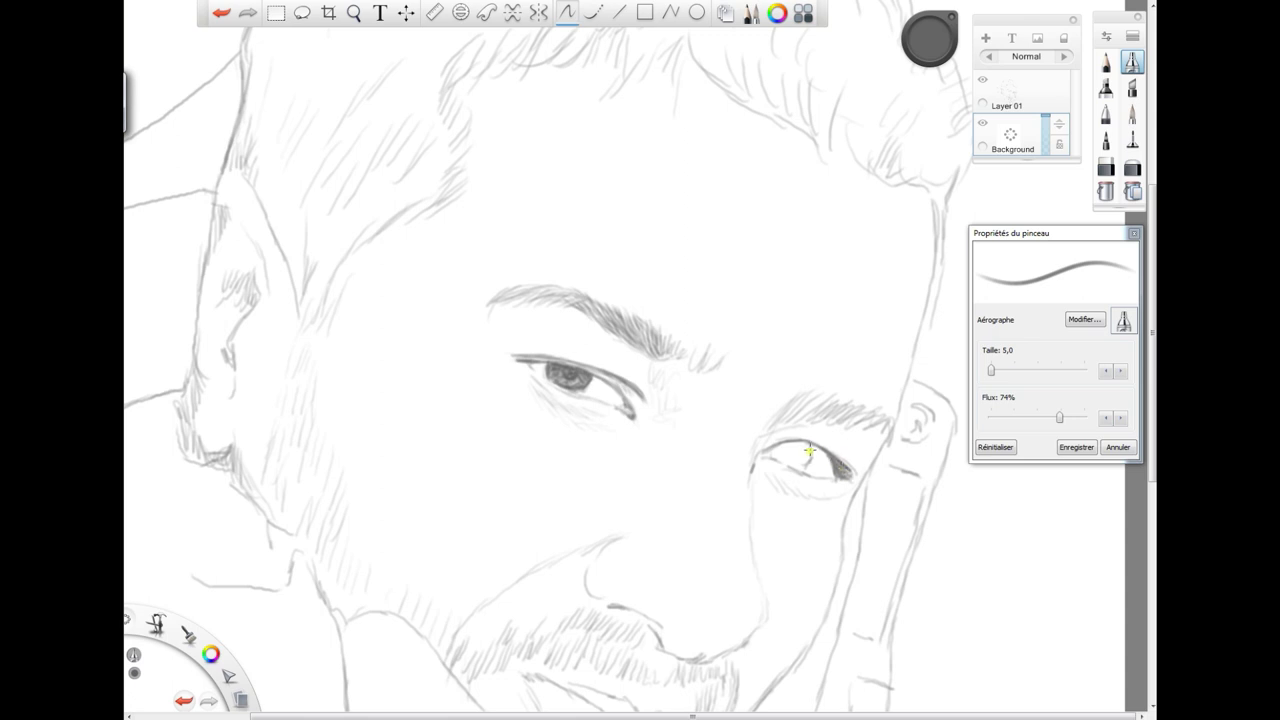
{"action": "mouse_move", "coordinate": [760, 453]}
{"action": "left_mouse_down"}
{"action": "mouse_move", "coordinate": [800, 444]}
{"action": "mouse_move", "coordinate": [807, 473]}
{"action": "left_mouse_up"}
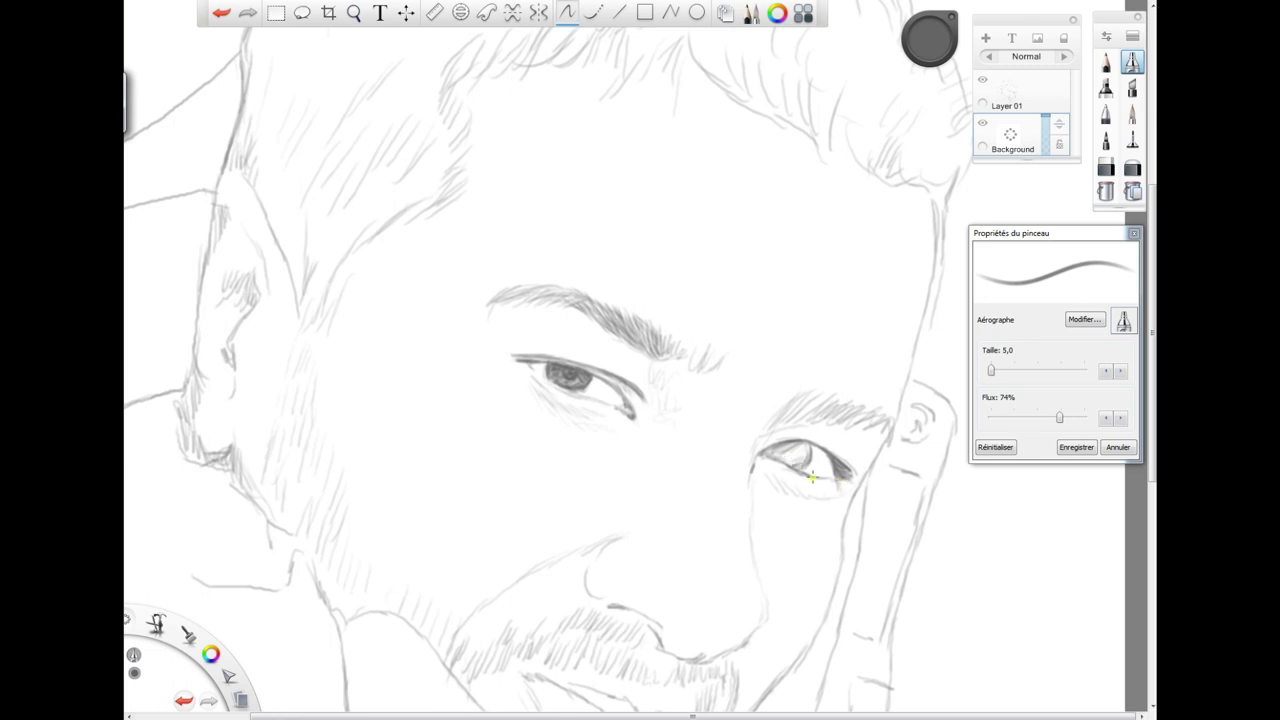
{"action": "left_click_drag", "start_coordinate": [770, 447], "coordinate": [781, 459]}
{"action": "mouse_move", "coordinate": [806, 447]}
{"action": "left_mouse_down"}
{"action": "mouse_move", "coordinate": [796, 411]}
{"action": "mouse_move", "coordinate": [807, 452]}
{"action": "left_mouse_up"}
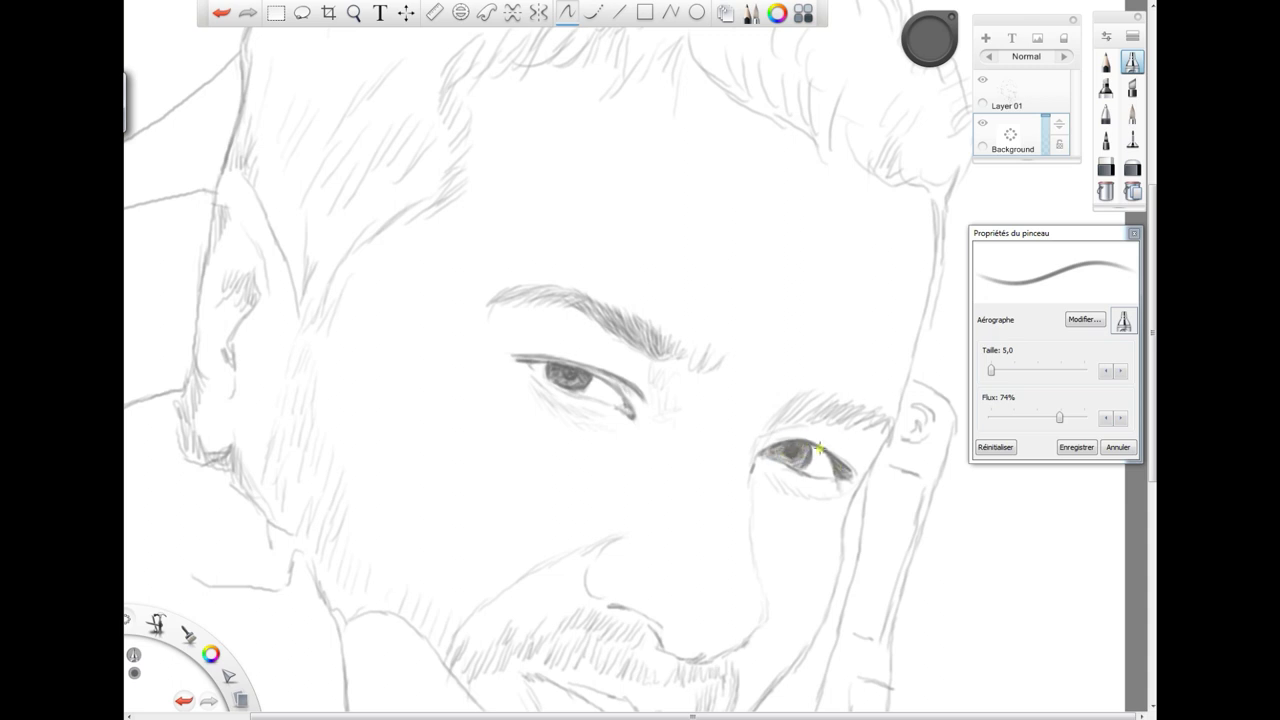
{"action": "left_click_drag", "start_coordinate": [831, 468], "coordinate": [847, 472]}
- Darken the right-hand eyebrow with hair strokes, enlarging the airbrush to 13,7
{"action": "mouse_move", "coordinate": [806, 411]}
{"action": "left_mouse_down"}
{"action": "mouse_move", "coordinate": [830, 418]}
{"action": "mouse_move", "coordinate": [840, 400]}
{"action": "mouse_move", "coordinate": [785, 422]}
{"action": "mouse_move", "coordinate": [834, 402]}
{"action": "left_mouse_up"}
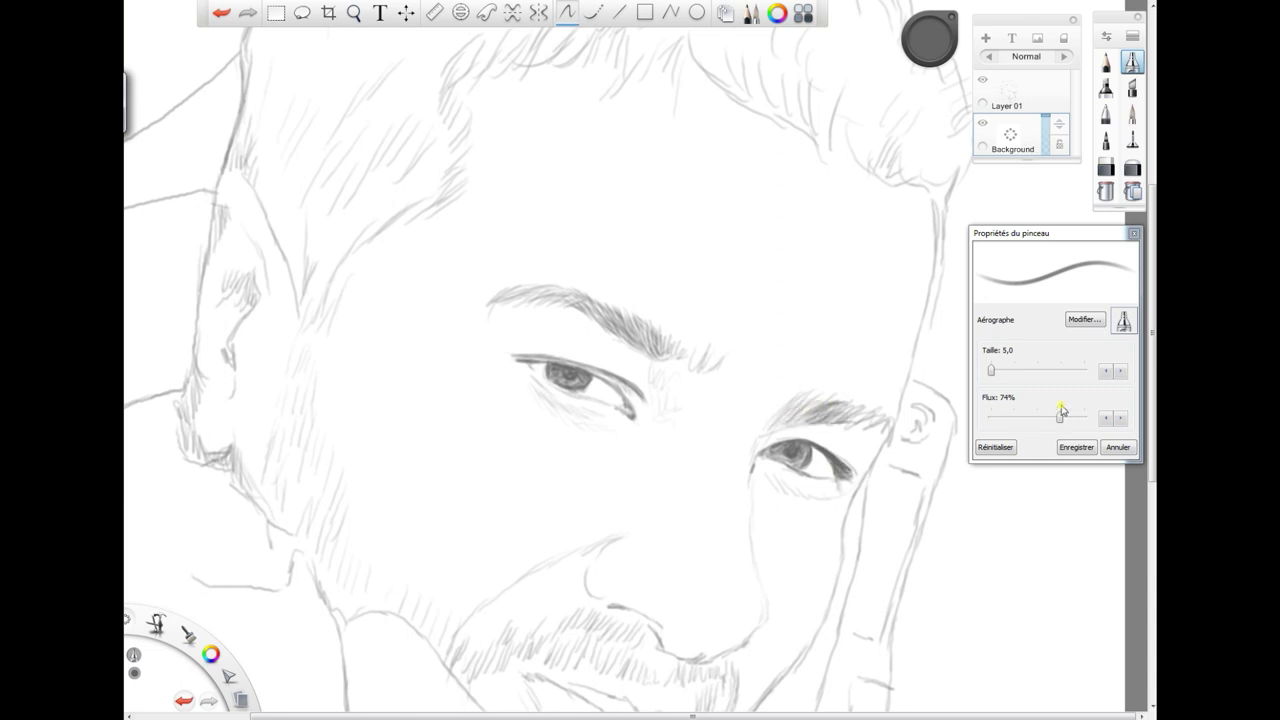
{"action": "left_click_drag", "start_coordinate": [991, 373], "coordinate": [994, 374]}
{"action": "mouse_move", "coordinate": [772, 428]}
{"action": "left_mouse_down"}
{"action": "mouse_move", "coordinate": [848, 418]}
{"action": "mouse_move", "coordinate": [779, 424]}
{"action": "mouse_move", "coordinate": [828, 404]}
{"action": "left_mouse_up"}
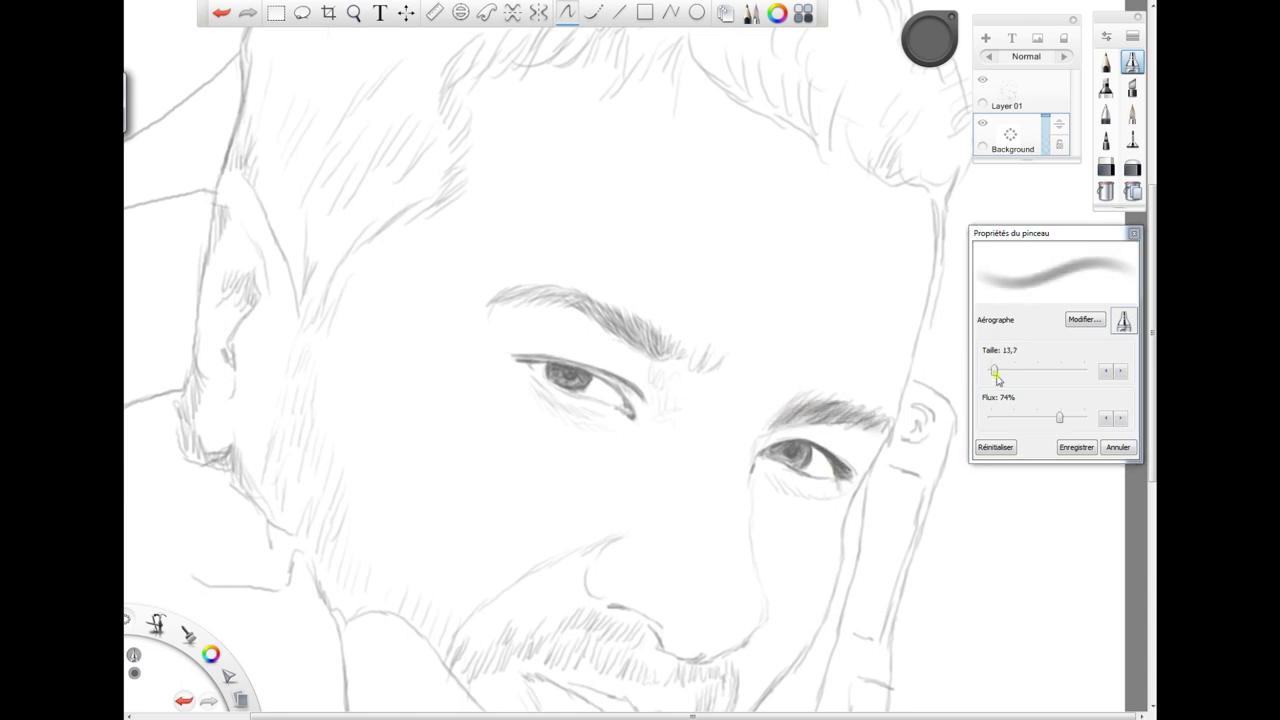
- Set the airbrush size to 32,8 and add soft shadows around both eyes, including the lids and the nose bridge
{"action": "left_click_drag", "start_coordinate": [995, 373], "coordinate": [1002, 373]}
{"action": "mouse_move", "coordinate": [645, 365]}
{"action": "left_mouse_down"}
{"action": "mouse_move", "coordinate": [642, 398]}
{"action": "mouse_move", "coordinate": [606, 425]}
{"action": "mouse_move", "coordinate": [548, 402]}
{"action": "left_mouse_up"}
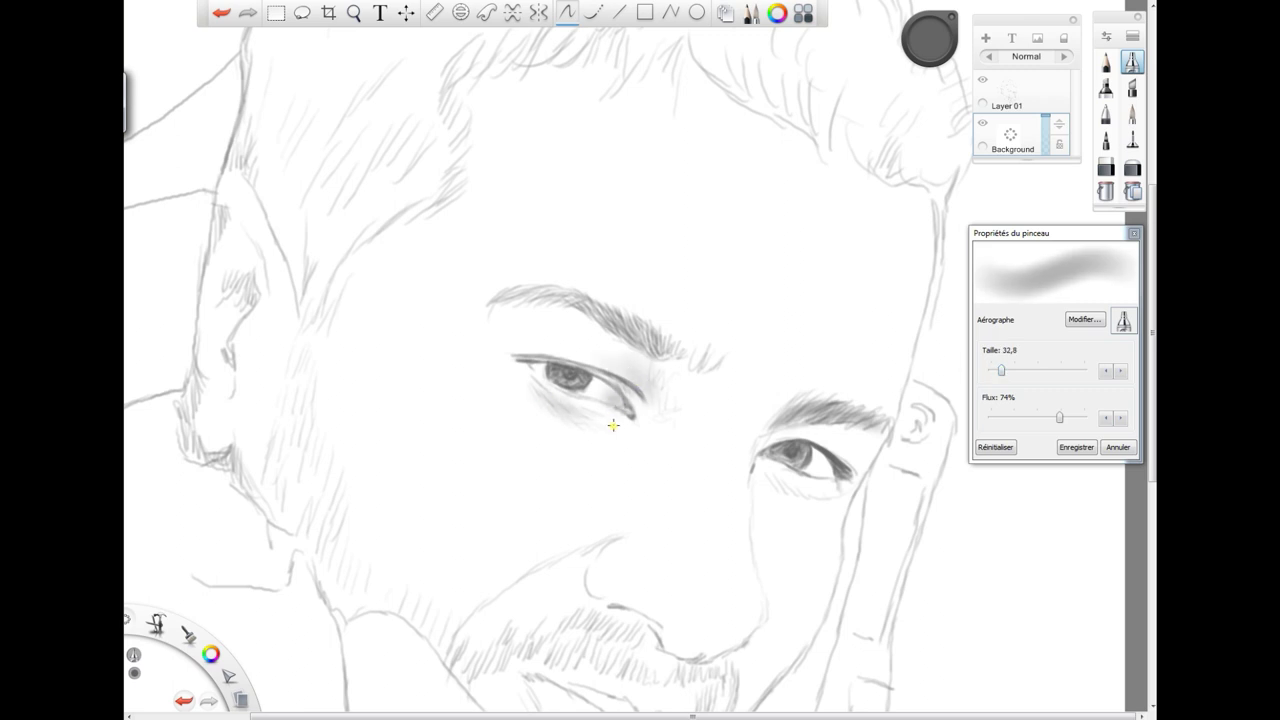
{"action": "mouse_move", "coordinate": [613, 426]}
{"action": "left_mouse_down"}
{"action": "mouse_move", "coordinate": [508, 349]}
{"action": "mouse_move", "coordinate": [657, 360]}
{"action": "mouse_move", "coordinate": [640, 400]}
{"action": "mouse_move", "coordinate": [597, 359]}
{"action": "mouse_move", "coordinate": [643, 358]}
{"action": "mouse_move", "coordinate": [580, 357]}
{"action": "left_mouse_up"}
{"action": "left_click_drag", "start_coordinate": [797, 424], "coordinate": [770, 436]}
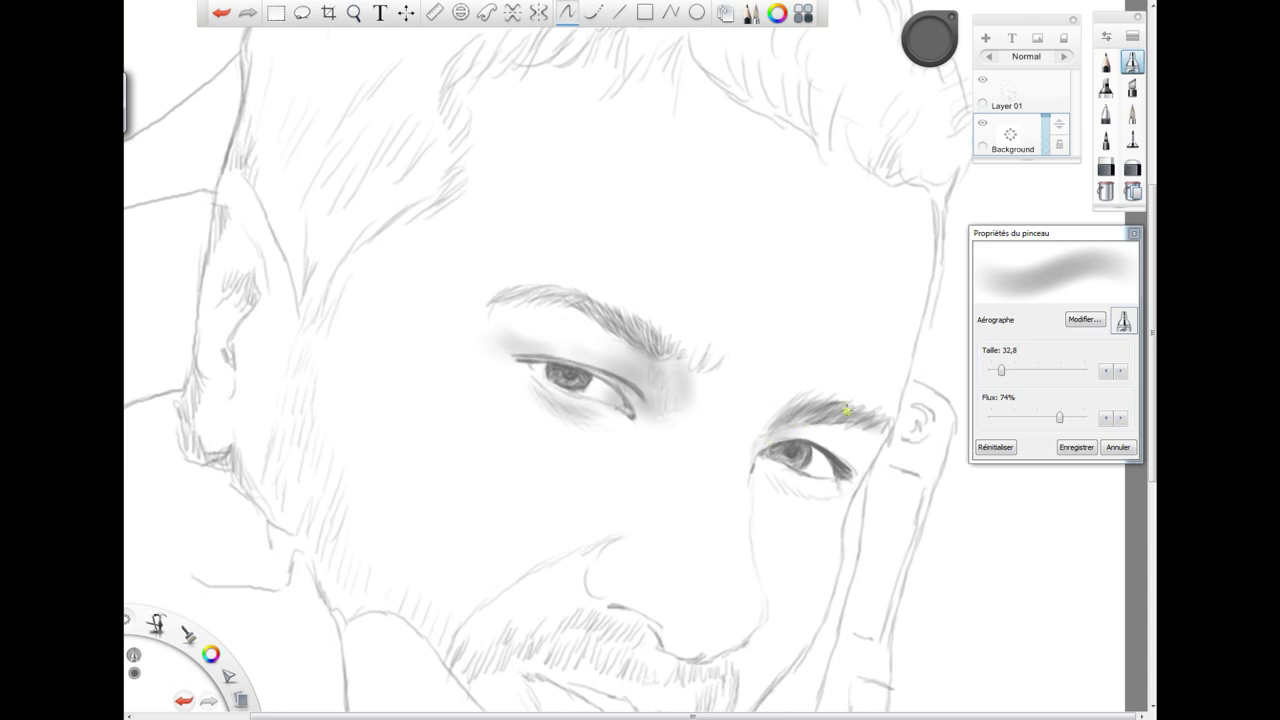
{"action": "mouse_move", "coordinate": [846, 410]}
{"action": "left_mouse_down"}
{"action": "mouse_move", "coordinate": [777, 483]}
{"action": "mouse_move", "coordinate": [849, 463]}
{"action": "mouse_move", "coordinate": [766, 426]}
{"action": "mouse_move", "coordinate": [770, 480]}
{"action": "left_mouse_up"}
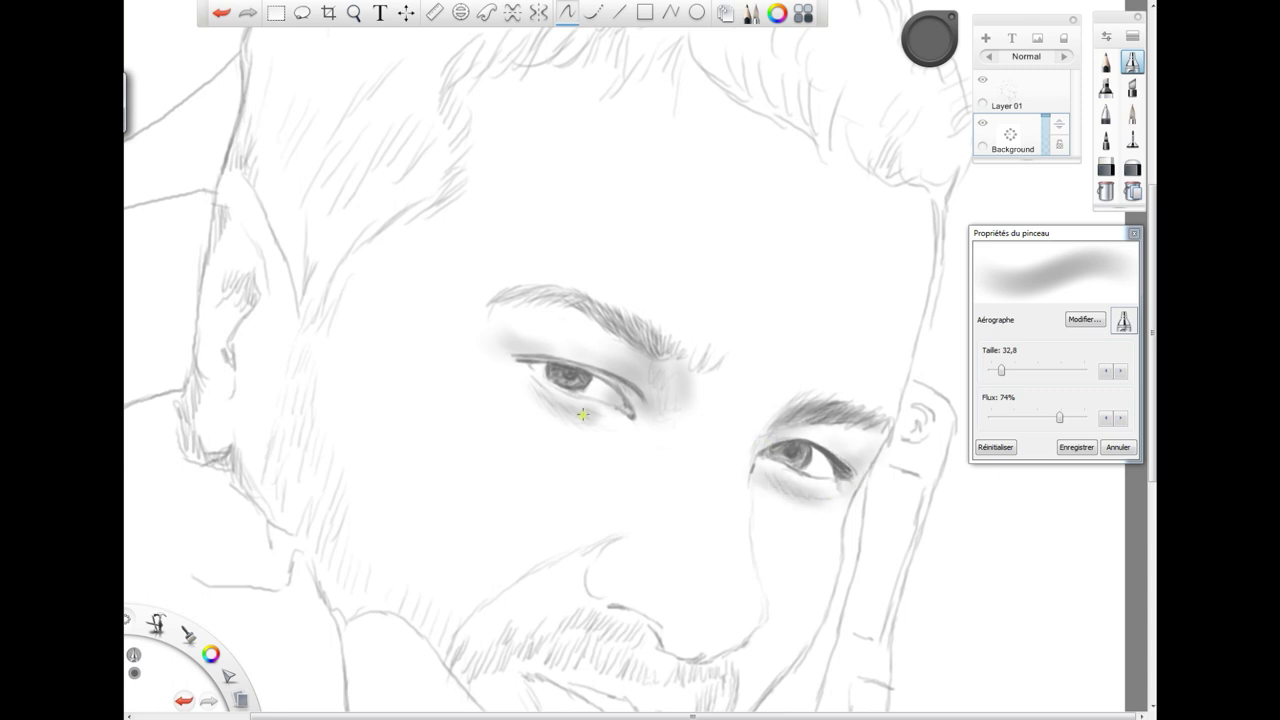
- Set the airbrush size to 13,7 and shade the nostrils and underside of the nose
{"action": "left_click", "coordinate": [355, 12]}
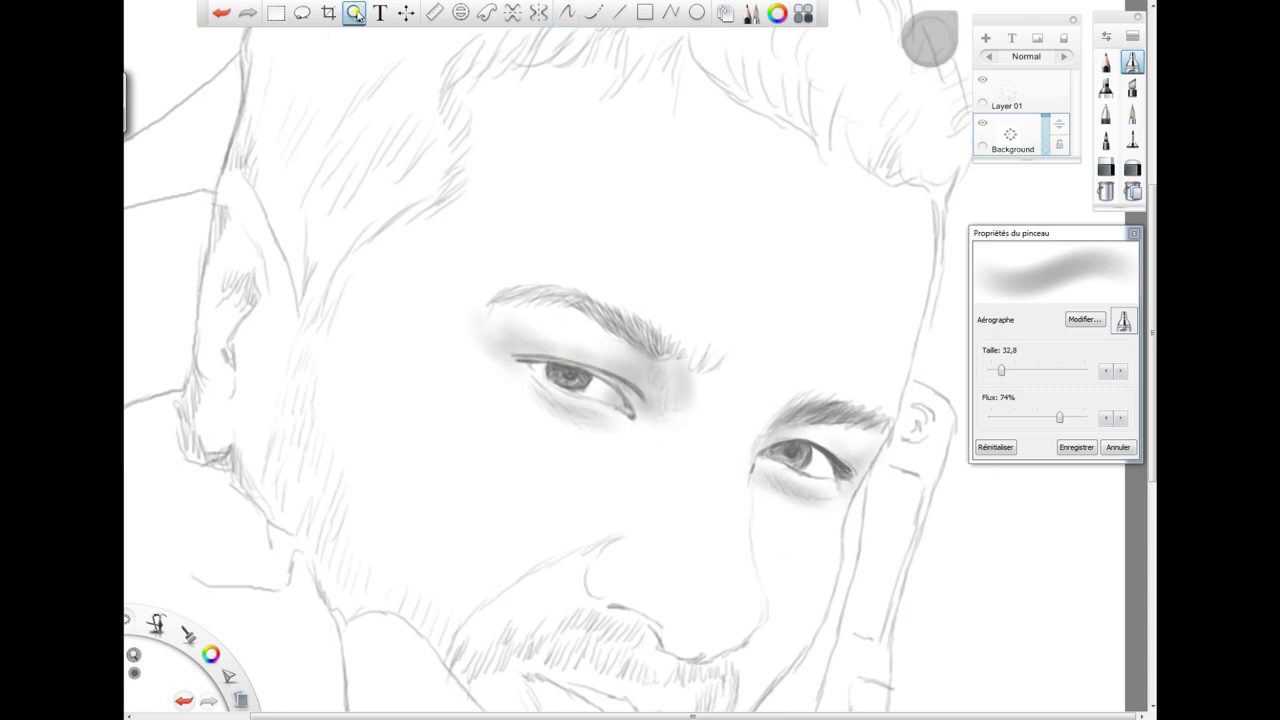
{"action": "left_click_drag", "start_coordinate": [652, 555], "coordinate": [652, 458]}
{"action": "left_click", "coordinate": [1003, 216]}
{"action": "left_click_drag", "start_coordinate": [1002, 371], "coordinate": [995, 371]}
{"action": "mouse_move", "coordinate": [682, 519]}
{"action": "left_mouse_down"}
{"action": "mouse_move", "coordinate": [591, 497]}
{"action": "mouse_move", "coordinate": [712, 565]}
{"action": "left_mouse_up"}
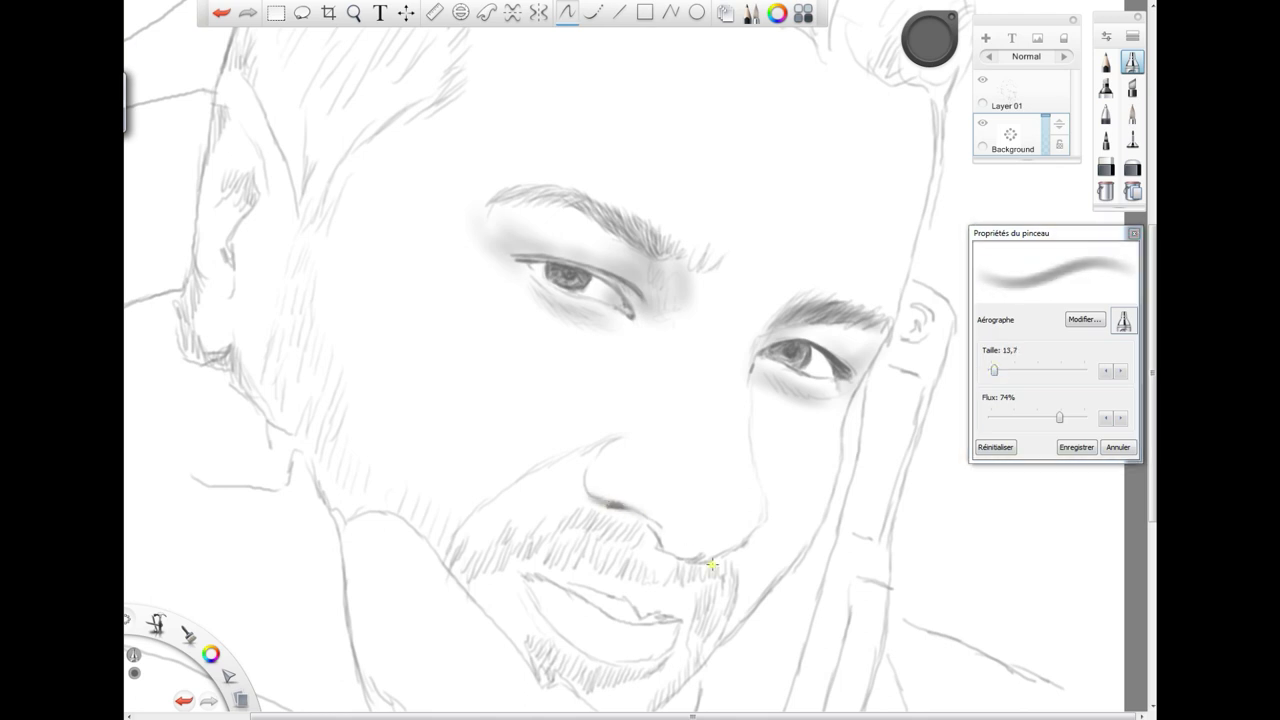
{"action": "mouse_move", "coordinate": [652, 535]}
{"action": "left_mouse_down"}
{"action": "mouse_move", "coordinate": [746, 543]}
{"action": "mouse_move", "coordinate": [678, 578]}
{"action": "left_mouse_up"}
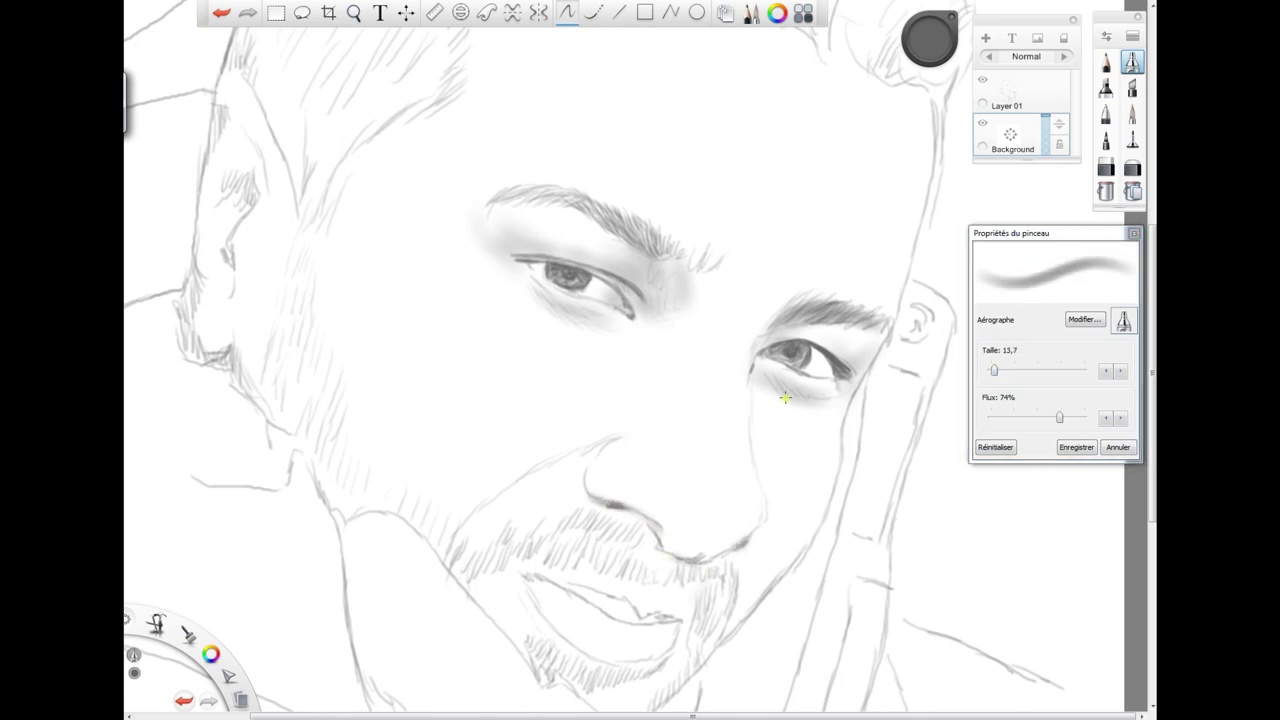
- Darken the irises of both eyes with the 13,7 airbrush
{"action": "left_click_drag", "start_coordinate": [785, 398], "coordinate": [664, 312]}
{"action": "mouse_move", "coordinate": [818, 373]}
{"action": "left_mouse_down"}
{"action": "mouse_move", "coordinate": [792, 362]}
{"action": "mouse_move", "coordinate": [802, 346]}
{"action": "left_mouse_up"}
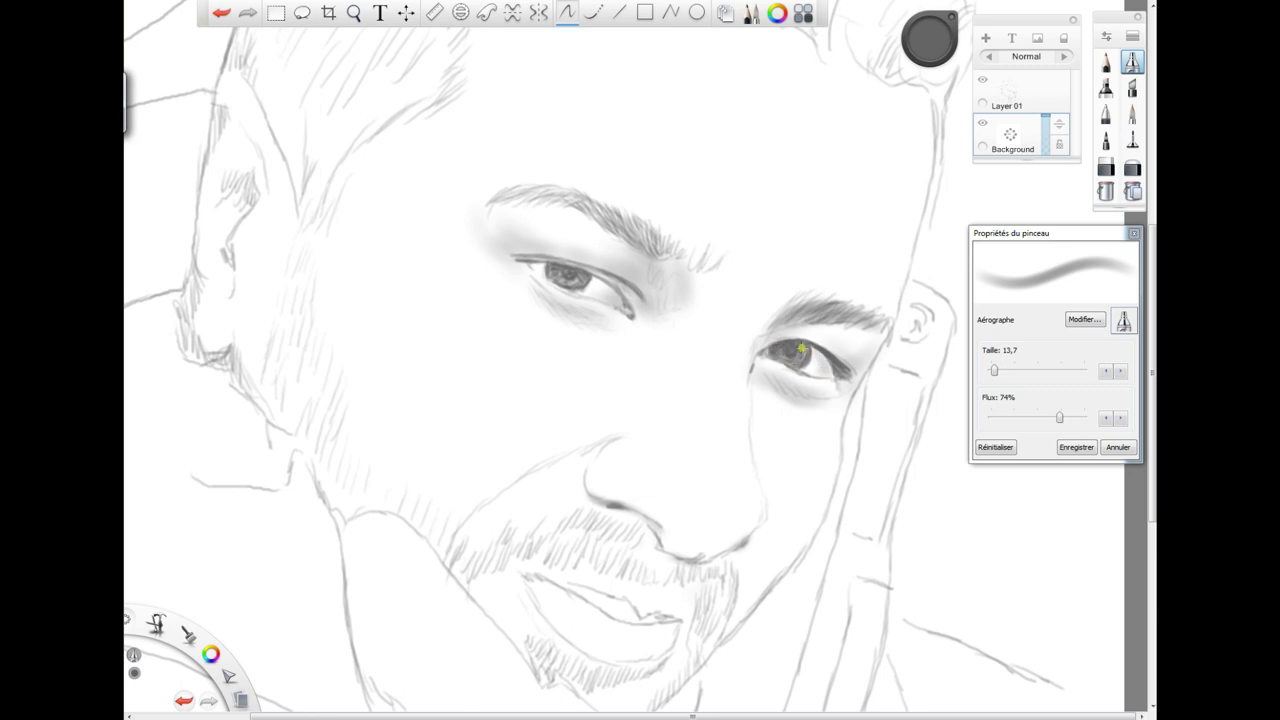
{"action": "left_click_drag", "start_coordinate": [580, 276], "coordinate": [557, 272]}
- Darken the line between the lips with a 5,0 airbrush and shade the lips softly at size 20,6
{"action": "mouse_move", "coordinate": [638, 638]}
{"action": "left_mouse_down"}
{"action": "mouse_move", "coordinate": [600, 596]}
{"action": "mouse_move", "coordinate": [663, 617]}
{"action": "mouse_move", "coordinate": [555, 588]}
{"action": "mouse_move", "coordinate": [595, 608]}
{"action": "left_mouse_up"}
{"action": "left_click_drag", "start_coordinate": [997, 370], "coordinate": [990, 370]}
{"action": "left_click_drag", "start_coordinate": [535, 570], "coordinate": [623, 623]}
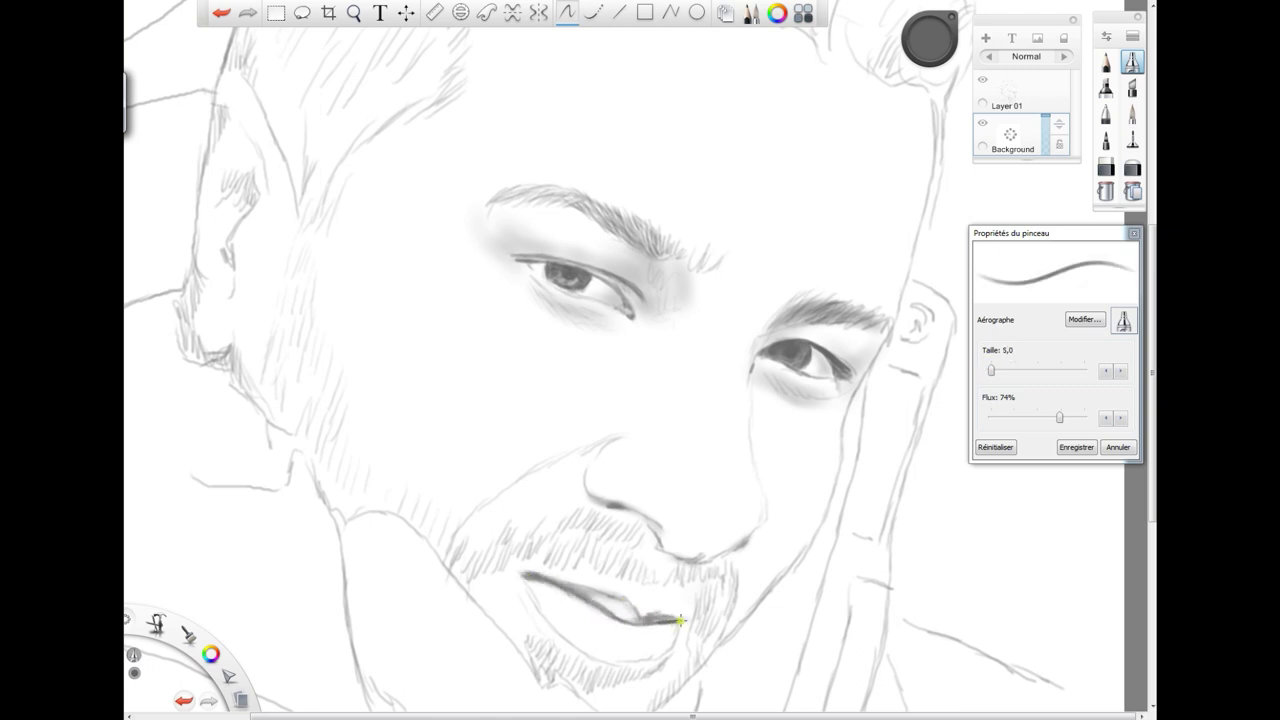
{"action": "left_click_drag", "start_coordinate": [995, 376], "coordinate": [997, 371]}
{"action": "mouse_move", "coordinate": [563, 614]}
{"action": "left_mouse_down"}
{"action": "mouse_move", "coordinate": [586, 646]}
{"action": "mouse_move", "coordinate": [660, 636]}
{"action": "mouse_move", "coordinate": [545, 581]}
{"action": "mouse_move", "coordinate": [585, 632]}
{"action": "mouse_move", "coordinate": [600, 612]}
{"action": "mouse_move", "coordinate": [634, 631]}
{"action": "mouse_move", "coordinate": [656, 620]}
{"action": "left_mouse_up"}
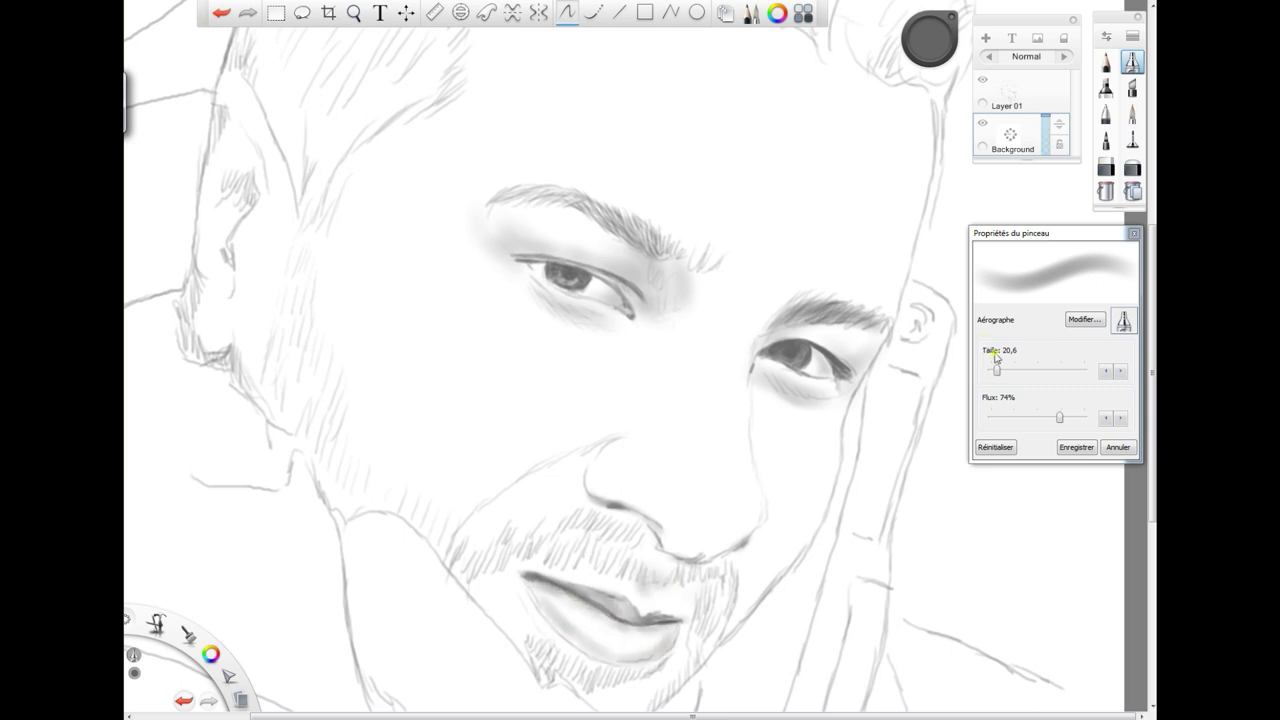
- Set the airbrush size to 11,9 and deepen the fold running from the nose to the mouth
{"action": "left_click_drag", "start_coordinate": [997, 373], "coordinate": [994, 374]}
{"action": "left_click_drag", "start_coordinate": [625, 438], "coordinate": [478, 510]}
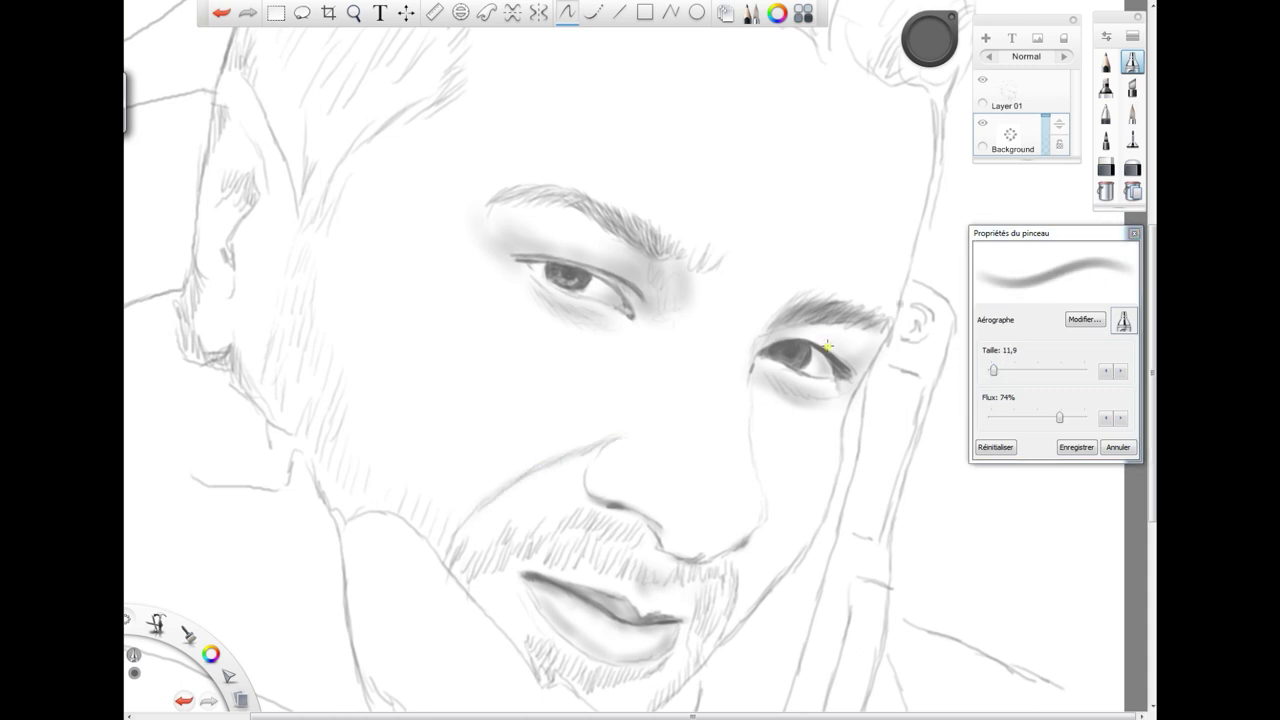
- Erase the sketch line at the right-hand eye's inner corner on Layer 01 with a 12,5 hard eraser, then return to airbrushing on Background
{"action": "left_click", "coordinate": [1037, 84]}
{"action": "left_click", "coordinate": [1106, 166]}
{"action": "left_click_drag", "start_coordinate": [1083, 371], "coordinate": [996, 372]}
{"action": "left_click_drag", "start_coordinate": [756, 346], "coordinate": [754, 366]}
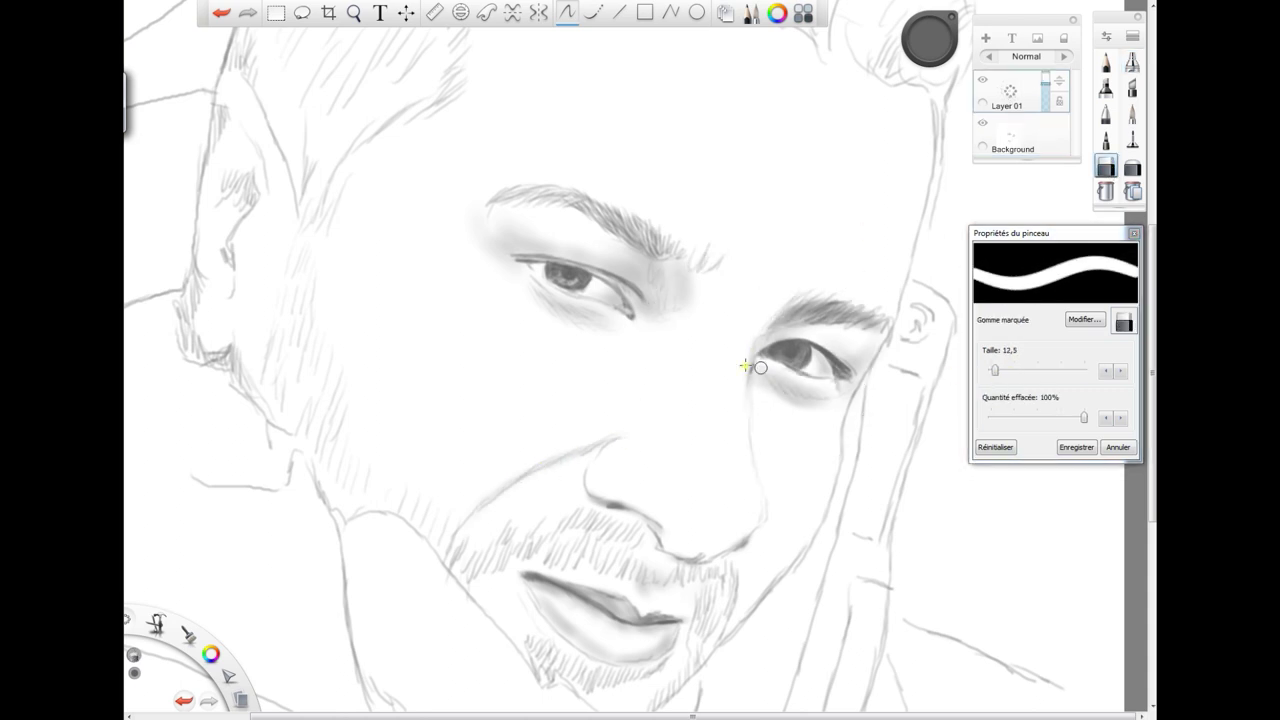
{"action": "left_click", "coordinate": [1006, 132]}
{"action": "key", "text": "e"}
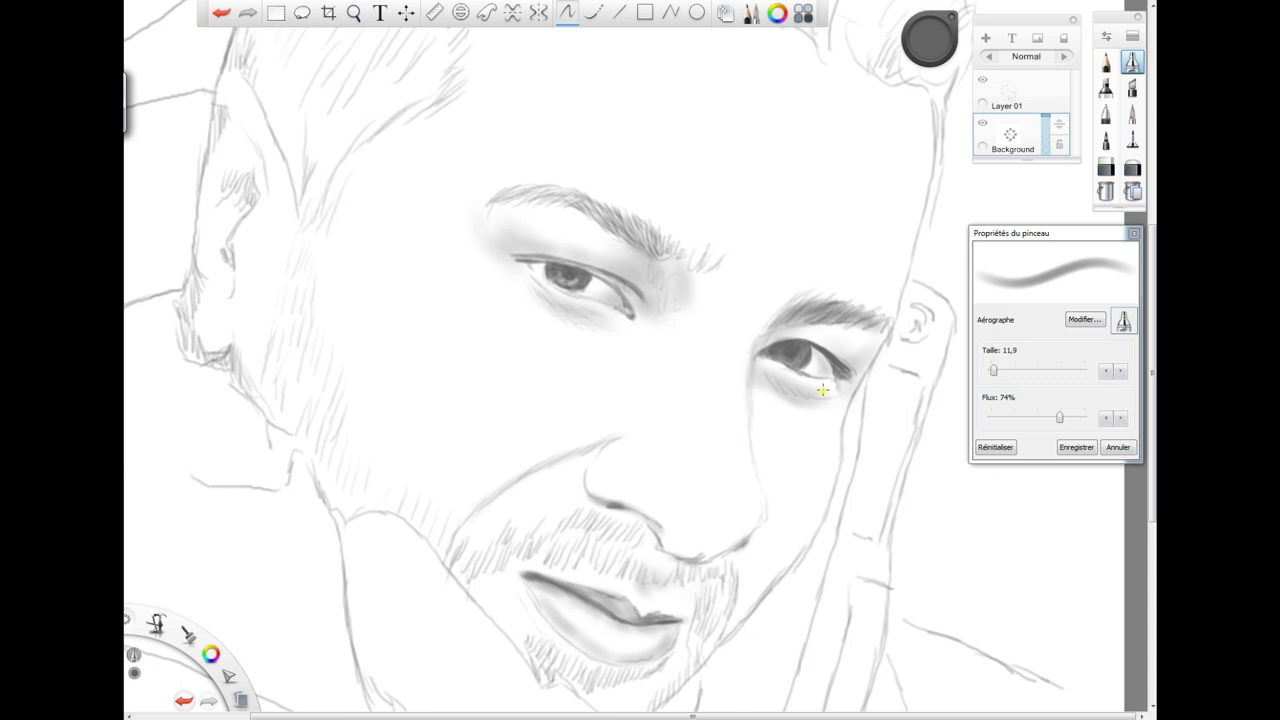
- Switch the airbrush to black at 100% flow and fill in the moustache and goatee around the mouth with dark hair strokes
{"action": "left_click", "coordinate": [354, 13]}
{"action": "left_click_drag", "start_coordinate": [589, 513], "coordinate": [562, 530]}
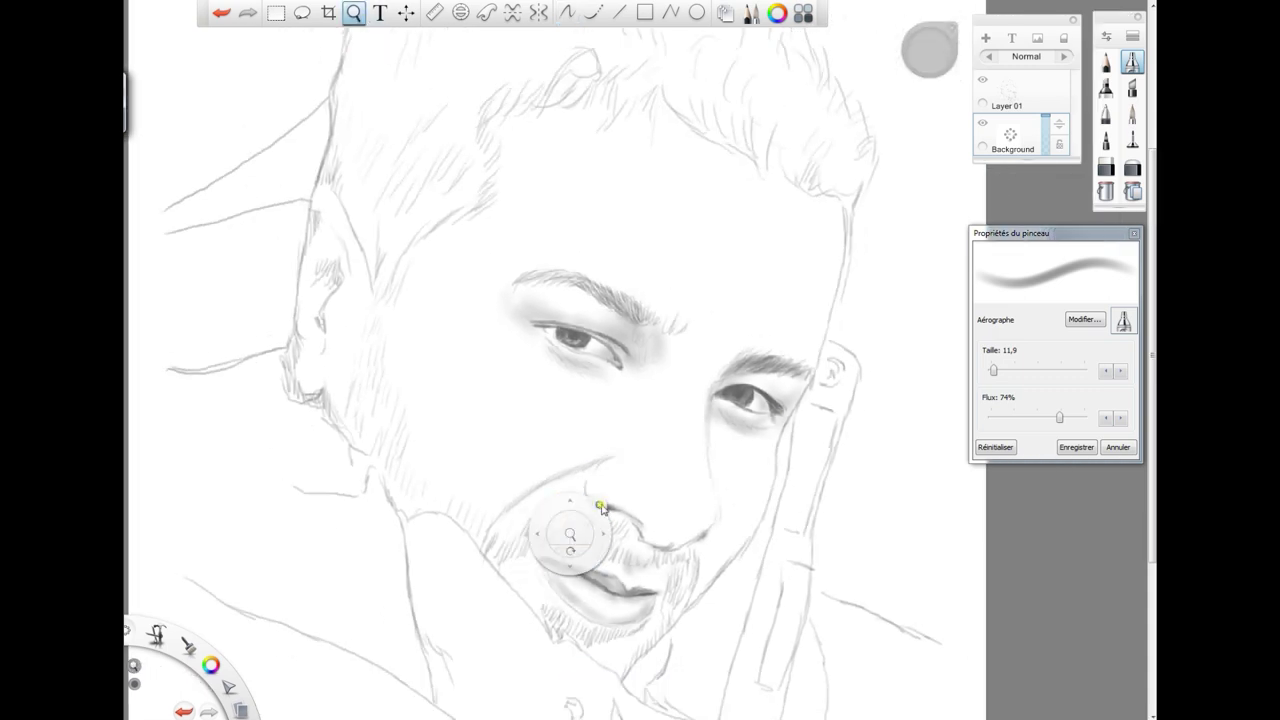
{"action": "left_click", "coordinate": [601, 506]}
{"action": "left_click", "coordinate": [938, 78]}
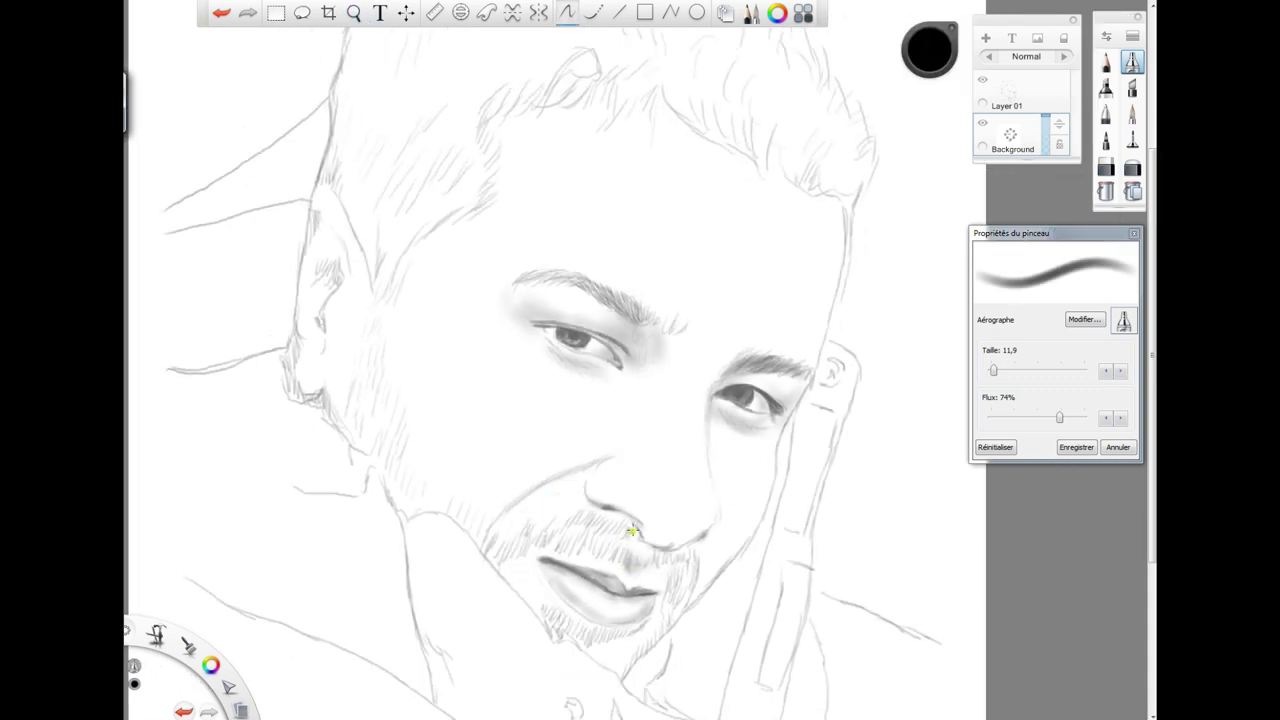
{"action": "left_click_drag", "start_coordinate": [1060, 417], "coordinate": [1084, 417]}
{"action": "left_click_drag", "start_coordinate": [632, 545], "coordinate": [625, 566]}
{"action": "left_click_drag", "start_coordinate": [502, 530], "coordinate": [496, 562]}
{"action": "mouse_move", "coordinate": [598, 515]}
{"action": "left_mouse_down"}
{"action": "mouse_move", "coordinate": [586, 527]}
{"action": "mouse_move", "coordinate": [622, 535]}
{"action": "mouse_move", "coordinate": [611, 534]}
{"action": "mouse_move", "coordinate": [636, 556]}
{"action": "mouse_move", "coordinate": [682, 539]}
{"action": "mouse_move", "coordinate": [648, 553]}
{"action": "mouse_move", "coordinate": [680, 588]}
{"action": "mouse_move", "coordinate": [640, 572]}
{"action": "mouse_move", "coordinate": [662, 556]}
{"action": "mouse_move", "coordinate": [668, 572]}
{"action": "mouse_move", "coordinate": [682, 566]}
{"action": "mouse_move", "coordinate": [680, 552]}
{"action": "mouse_move", "coordinate": [690, 592]}
{"action": "mouse_move", "coordinate": [625, 676]}
{"action": "left_mouse_up"}
{"action": "mouse_move", "coordinate": [662, 623]}
{"action": "left_mouse_down"}
{"action": "mouse_move", "coordinate": [576, 640]}
{"action": "mouse_move", "coordinate": [587, 648]}
{"action": "mouse_move", "coordinate": [543, 609]}
{"action": "mouse_move", "coordinate": [563, 634]}
{"action": "mouse_move", "coordinate": [600, 638]}
{"action": "left_mouse_up"}
{"action": "left_click_drag", "start_coordinate": [567, 566], "coordinate": [654, 599]}
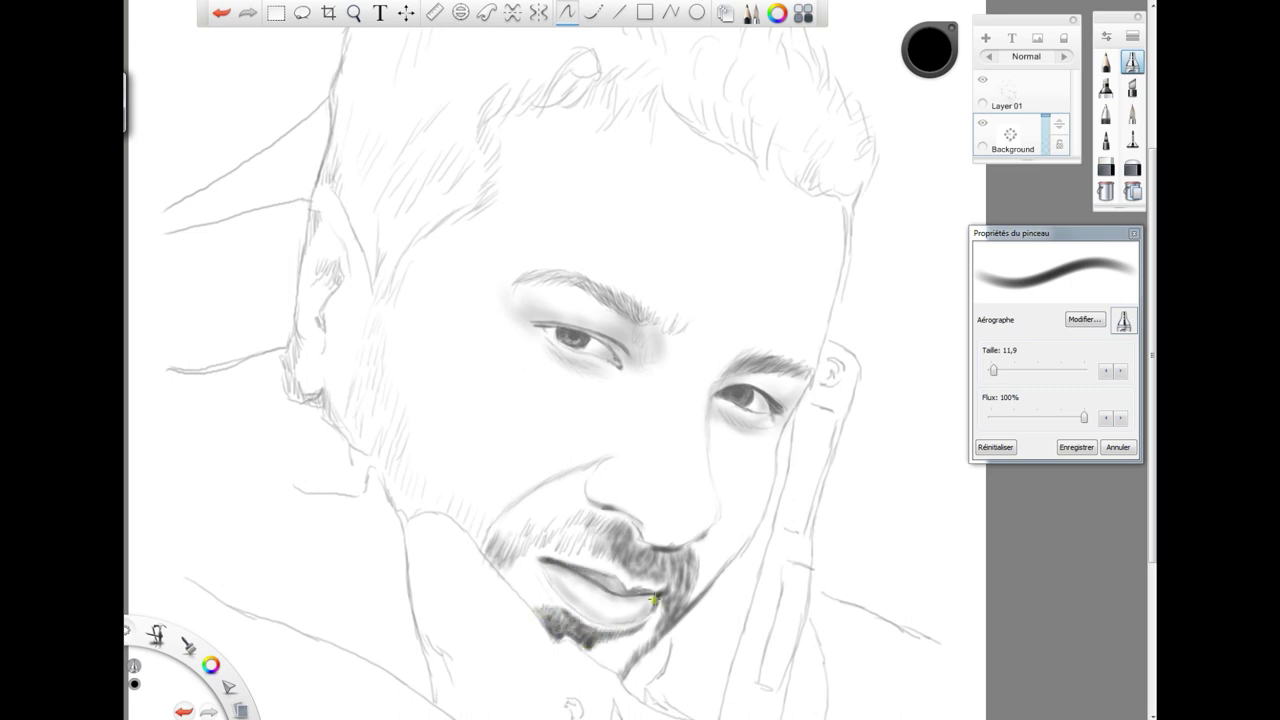
{"action": "mouse_move", "coordinate": [516, 548]}
{"action": "left_mouse_down"}
{"action": "mouse_move", "coordinate": [535, 558]}
{"action": "mouse_move", "coordinate": [507, 569]}
{"action": "mouse_move", "coordinate": [530, 556]}
{"action": "mouse_move", "coordinate": [505, 526]}
{"action": "mouse_move", "coordinate": [484, 548]}
{"action": "mouse_move", "coordinate": [498, 566]}
{"action": "mouse_move", "coordinate": [562, 542]}
{"action": "mouse_move", "coordinate": [648, 568]}
{"action": "mouse_move", "coordinate": [555, 530]}
{"action": "mouse_move", "coordinate": [606, 548]}
{"action": "mouse_move", "coordinate": [581, 533]}
{"action": "mouse_move", "coordinate": [526, 537]}
{"action": "mouse_move", "coordinate": [508, 571]}
{"action": "left_mouse_up"}
{"action": "key", "text": "space"}
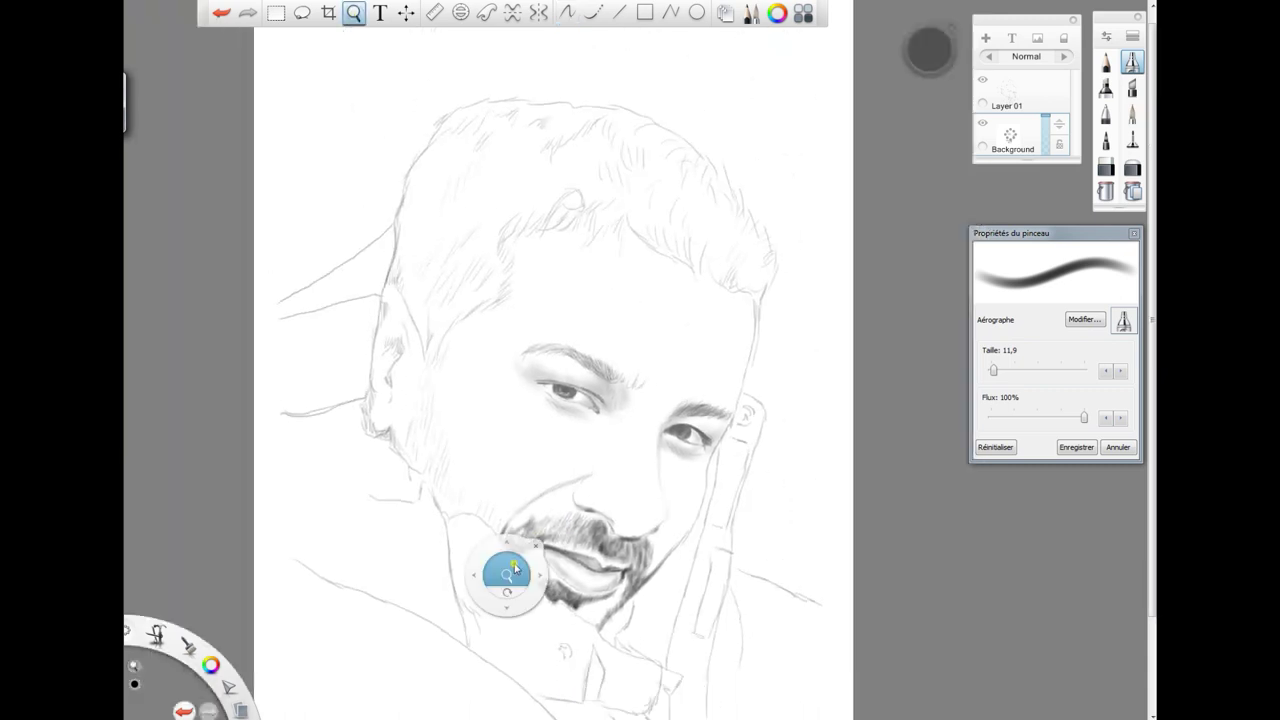
- Airbrush soft base shading into the hair above the ear and along the front hairline, and darken the forehead's outer edge
{"action": "left_click_drag", "start_coordinate": [994, 370], "coordinate": [1003, 371]}
{"action": "left_click_drag", "start_coordinate": [706, 267], "coordinate": [697, 261]}
{"action": "mouse_move", "coordinate": [398, 258]}
{"action": "left_mouse_down"}
{"action": "mouse_move", "coordinate": [409, 294]}
{"action": "mouse_move", "coordinate": [405, 232]}
{"action": "mouse_move", "coordinate": [487, 293]}
{"action": "mouse_move", "coordinate": [430, 300]}
{"action": "mouse_move", "coordinate": [465, 217]}
{"action": "mouse_move", "coordinate": [450, 125]}
{"action": "mouse_move", "coordinate": [462, 158]}
{"action": "mouse_move", "coordinate": [714, 240]}
{"action": "mouse_move", "coordinate": [733, 283]}
{"action": "left_mouse_up"}
{"action": "left_click_drag", "start_coordinate": [1003, 370], "coordinate": [993, 371]}
{"action": "mouse_move", "coordinate": [757, 296]}
{"action": "left_mouse_down"}
{"action": "mouse_move", "coordinate": [744, 383]}
{"action": "mouse_move", "coordinate": [758, 292]}
{"action": "mouse_move", "coordinate": [745, 276]}
{"action": "mouse_move", "coordinate": [720, 286]}
{"action": "mouse_move", "coordinate": [718, 255]}
{"action": "mouse_move", "coordinate": [754, 271]}
{"action": "left_mouse_up"}
- Set the airbrush size to 27,6, add wavy strands to the top and front hair, and darken the hair at the back
{"action": "left_click_drag", "start_coordinate": [993, 370], "coordinate": [999, 370]}
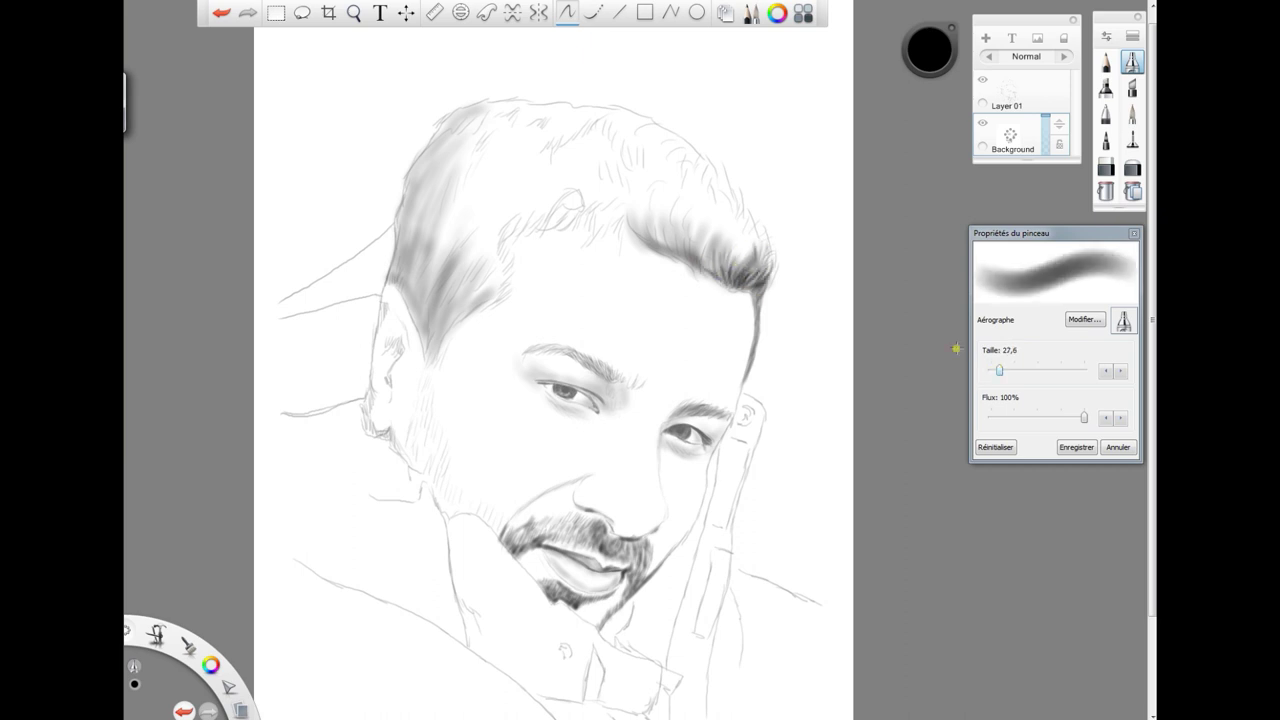
{"action": "left_click_drag", "start_coordinate": [745, 270], "coordinate": [722, 212]}
{"action": "left_click_drag", "start_coordinate": [625, 155], "coordinate": [676, 170]}
{"action": "mouse_move", "coordinate": [660, 142]}
{"action": "left_mouse_down"}
{"action": "mouse_move", "coordinate": [691, 150]}
{"action": "mouse_move", "coordinate": [712, 235]}
{"action": "mouse_move", "coordinate": [690, 200]}
{"action": "mouse_move", "coordinate": [695, 225]}
{"action": "mouse_move", "coordinate": [638, 182]}
{"action": "mouse_move", "coordinate": [450, 240]}
{"action": "mouse_move", "coordinate": [411, 191]}
{"action": "mouse_move", "coordinate": [394, 270]}
{"action": "left_mouse_up"}
- Shade the ear's inner hollow, the underside of the earlobe and the start of the jaw below it
{"action": "mouse_move", "coordinate": [408, 226]}
{"action": "left_mouse_down"}
{"action": "mouse_move", "coordinate": [379, 317]}
{"action": "mouse_move", "coordinate": [392, 320]}
{"action": "mouse_move", "coordinate": [383, 304]}
{"action": "mouse_move", "coordinate": [401, 348]}
{"action": "mouse_move", "coordinate": [384, 337]}
{"action": "mouse_move", "coordinate": [396, 357]}
{"action": "mouse_move", "coordinate": [362, 403]}
{"action": "mouse_move", "coordinate": [391, 433]}
{"action": "mouse_move", "coordinate": [376, 381]}
{"action": "mouse_move", "coordinate": [396, 447]}
{"action": "mouse_move", "coordinate": [400, 354]}
{"action": "left_mouse_up"}
{"action": "mouse_move", "coordinate": [393, 284]}
{"action": "left_mouse_down"}
{"action": "mouse_move", "coordinate": [414, 314]}
{"action": "mouse_move", "coordinate": [422, 242]}
{"action": "mouse_move", "coordinate": [414, 296]}
{"action": "mouse_move", "coordinate": [458, 279]}
{"action": "left_mouse_up"}
{"action": "mouse_move", "coordinate": [402, 436]}
{"action": "left_mouse_down"}
{"action": "mouse_move", "coordinate": [441, 362]}
{"action": "mouse_move", "coordinate": [430, 361]}
{"action": "mouse_move", "coordinate": [422, 418]}
{"action": "mouse_move", "coordinate": [419, 407]}
{"action": "mouse_move", "coordinate": [434, 380]}
{"action": "mouse_move", "coordinate": [423, 401]}
{"action": "mouse_move", "coordinate": [441, 485]}
{"action": "left_mouse_up"}
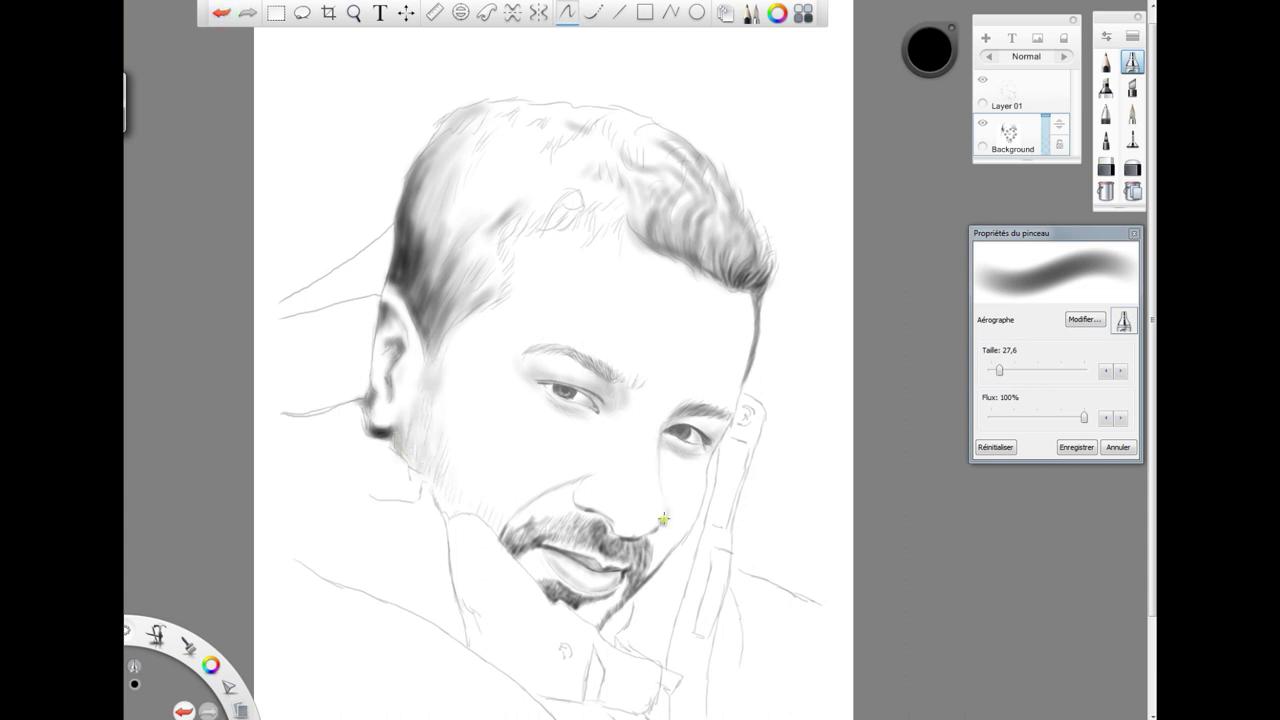
- Darken the shadows around the mouth corners, the side of the nose and the fold running down to the moustache
{"action": "left_click_drag", "start_coordinate": [656, 539], "coordinate": [652, 563]}
{"action": "mouse_move", "coordinate": [560, 492]}
{"action": "left_mouse_down"}
{"action": "mouse_move", "coordinate": [501, 538]}
{"action": "mouse_move", "coordinate": [527, 515]}
{"action": "mouse_move", "coordinate": [495, 540]}
{"action": "mouse_move", "coordinate": [488, 528]}
{"action": "mouse_move", "coordinate": [592, 478]}
{"action": "mouse_move", "coordinate": [557, 496]}
{"action": "mouse_move", "coordinate": [615, 530]}
{"action": "left_mouse_up"}
{"action": "mouse_move", "coordinate": [521, 514]}
{"action": "left_mouse_down"}
{"action": "mouse_move", "coordinate": [593, 587]}
{"action": "mouse_move", "coordinate": [530, 566]}
{"action": "mouse_move", "coordinate": [577, 604]}
{"action": "mouse_move", "coordinate": [608, 613]}
{"action": "mouse_move", "coordinate": [643, 574]}
{"action": "left_mouse_up"}
- Set the airbrush size to 39,7 and softly shade the area between the eyes and both eyebrows
{"action": "left_click_drag", "start_coordinate": [999, 370], "coordinate": [1004, 371]}
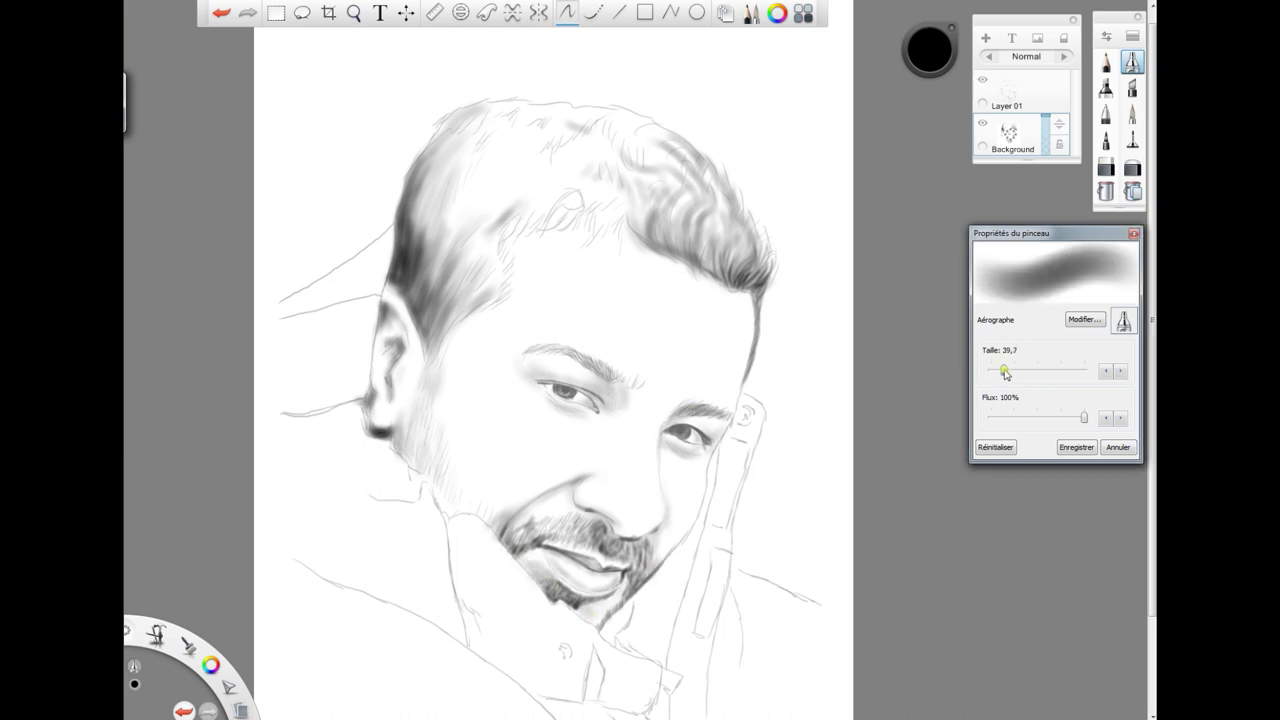
{"action": "mouse_move", "coordinate": [621, 411]}
{"action": "left_mouse_down"}
{"action": "mouse_move", "coordinate": [633, 387]}
{"action": "mouse_move", "coordinate": [632, 413]}
{"action": "left_mouse_up"}
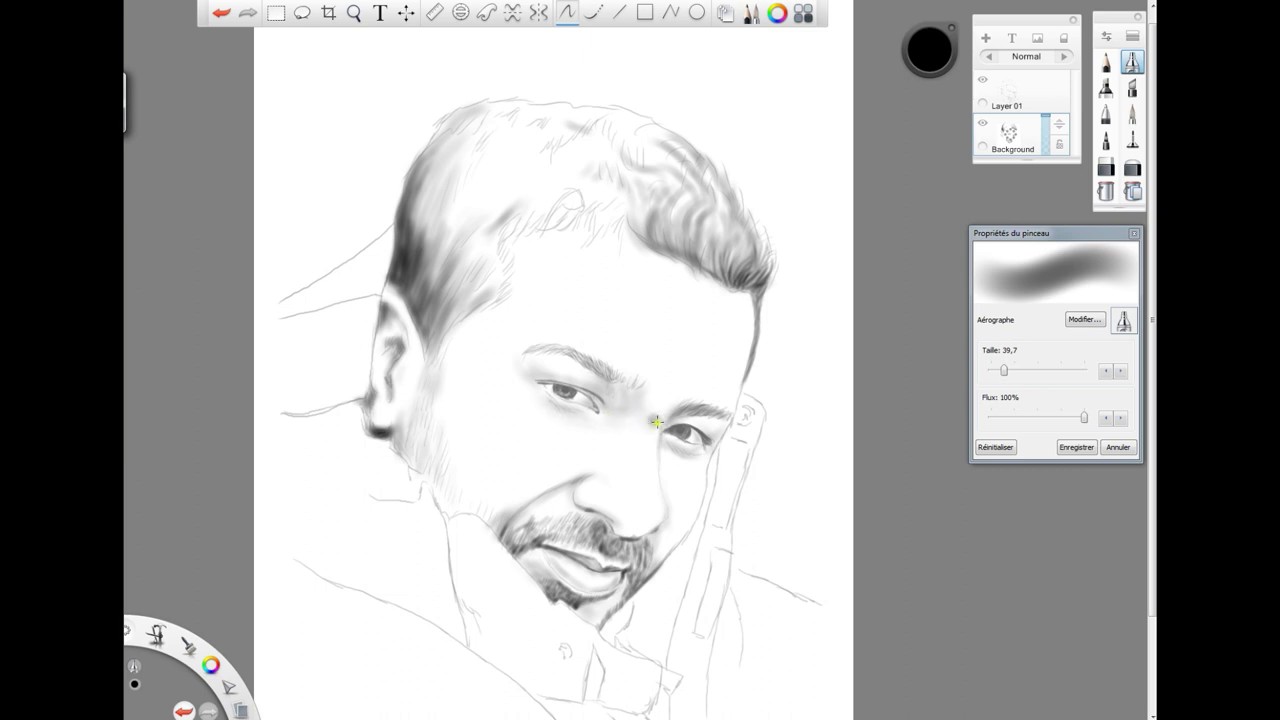
{"action": "mouse_move", "coordinate": [528, 354]}
{"action": "left_mouse_down"}
{"action": "mouse_move", "coordinate": [571, 346]}
{"action": "mouse_move", "coordinate": [728, 416]}
{"action": "left_mouse_up"}
- Enlarge the airbrush to size 67,5 and fill the side and top of the hair with broad grey shading
{"action": "left_click_drag", "start_coordinate": [484, 194], "coordinate": [437, 268]}
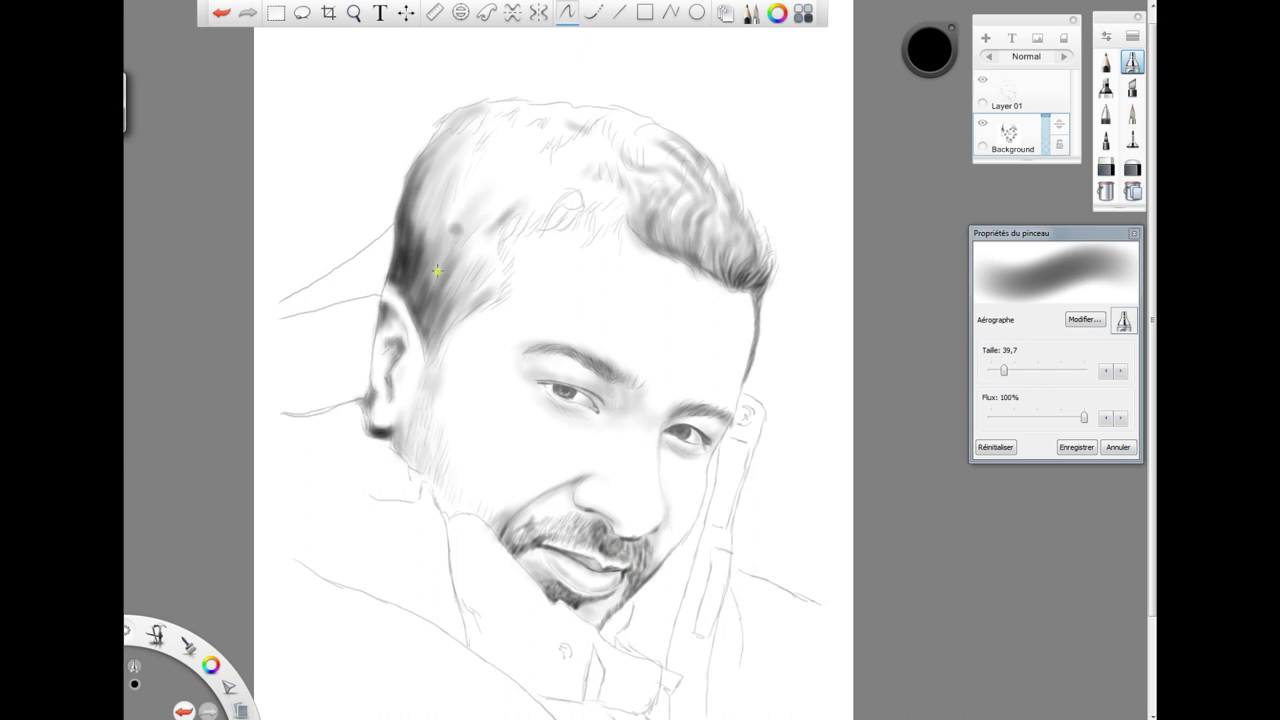
{"action": "left_click_drag", "start_coordinate": [1004, 370], "coordinate": [1014, 370]}
{"action": "left_click_drag", "start_coordinate": [492, 160], "coordinate": [432, 245]}
{"action": "left_click_drag", "start_coordinate": [486, 205], "coordinate": [426, 290]}
{"action": "mouse_move", "coordinate": [488, 250]}
{"action": "left_mouse_down"}
{"action": "mouse_move", "coordinate": [486, 298]}
{"action": "mouse_move", "coordinate": [491, 253]}
{"action": "mouse_move", "coordinate": [436, 271]}
{"action": "mouse_move", "coordinate": [504, 235]}
{"action": "mouse_move", "coordinate": [445, 158]}
{"action": "mouse_move", "coordinate": [620, 127]}
{"action": "mouse_move", "coordinate": [710, 194]}
{"action": "mouse_move", "coordinate": [551, 163]}
{"action": "mouse_move", "coordinate": [538, 142]}
{"action": "mouse_move", "coordinate": [662, 190]}
{"action": "mouse_move", "coordinate": [672, 228]}
{"action": "mouse_move", "coordinate": [757, 252]}
{"action": "mouse_move", "coordinate": [671, 170]}
{"action": "mouse_move", "coordinate": [603, 186]}
{"action": "mouse_move", "coordinate": [589, 176]}
{"action": "mouse_move", "coordinate": [474, 237]}
{"action": "mouse_move", "coordinate": [571, 160]}
{"action": "mouse_move", "coordinate": [569, 138]}
{"action": "mouse_move", "coordinate": [491, 262]}
{"action": "mouse_move", "coordinate": [457, 238]}
{"action": "mouse_move", "coordinate": [447, 310]}
{"action": "left_mouse_up"}
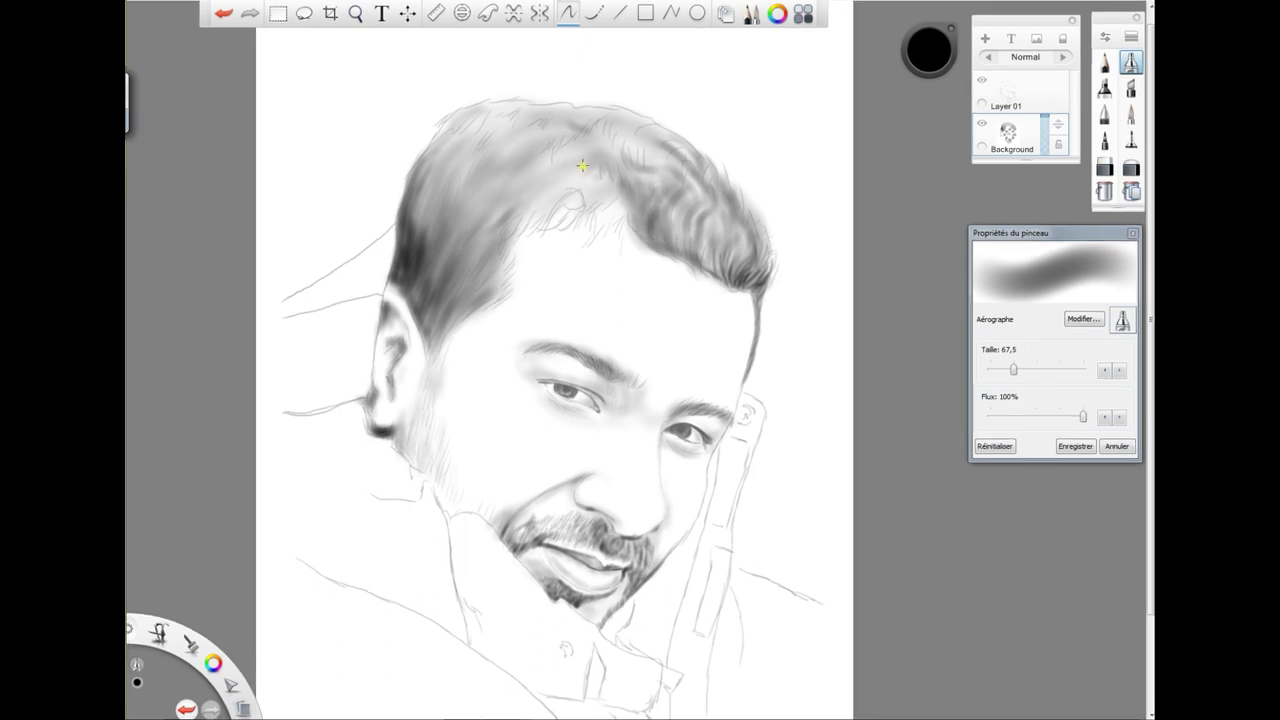
{"action": "mouse_move", "coordinate": [457, 280]}
{"action": "left_mouse_down"}
{"action": "mouse_move", "coordinate": [416, 270]}
{"action": "mouse_move", "coordinate": [488, 183]}
{"action": "mouse_move", "coordinate": [464, 262]}
{"action": "mouse_move", "coordinate": [412, 280]}
{"action": "left_mouse_up"}
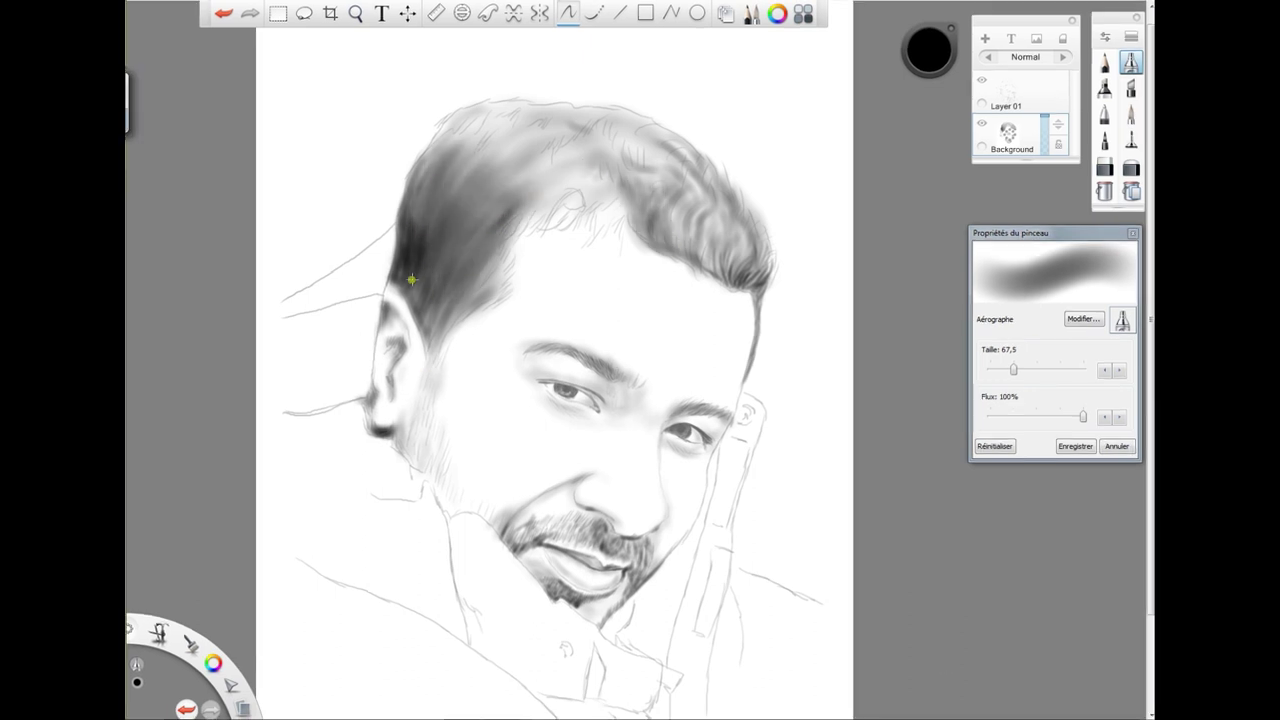
- Set the airbrush size to 15,4, darken the hair directly above the ear, and undo the last stroke
{"action": "left_click_drag", "start_coordinate": [1013, 370], "coordinate": [994, 371]}
{"action": "key", "text": "space"}
{"action": "mouse_move", "coordinate": [503, 456]}
{"action": "left_mouse_down"}
{"action": "mouse_move", "coordinate": [515, 498]}
{"action": "mouse_move", "coordinate": [601, 564]}
{"action": "left_mouse_up"}
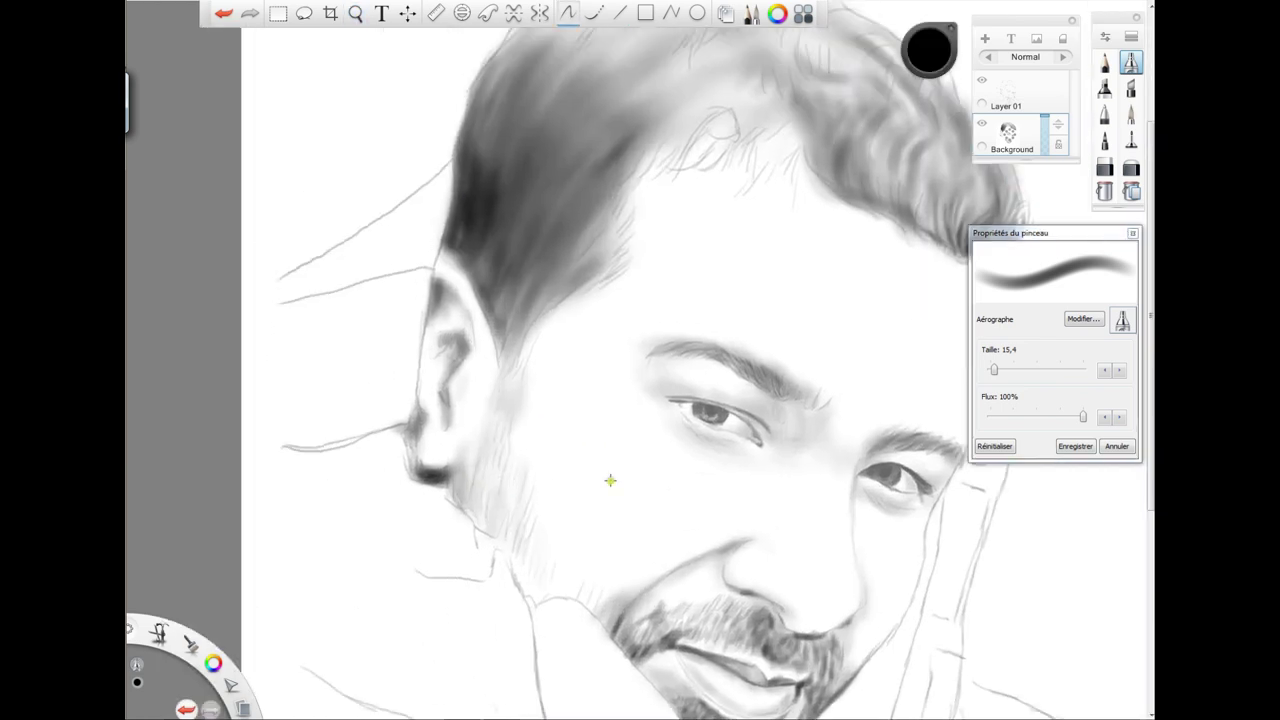
{"action": "mouse_move", "coordinate": [445, 249]}
{"action": "left_mouse_down"}
{"action": "mouse_move", "coordinate": [470, 206]}
{"action": "mouse_move", "coordinate": [460, 256]}
{"action": "mouse_move", "coordinate": [473, 265]}
{"action": "mouse_move", "coordinate": [491, 213]}
{"action": "mouse_move", "coordinate": [443, 251]}
{"action": "mouse_move", "coordinate": [455, 209]}
{"action": "left_mouse_up"}
{"action": "left_click", "coordinate": [224, 16]}
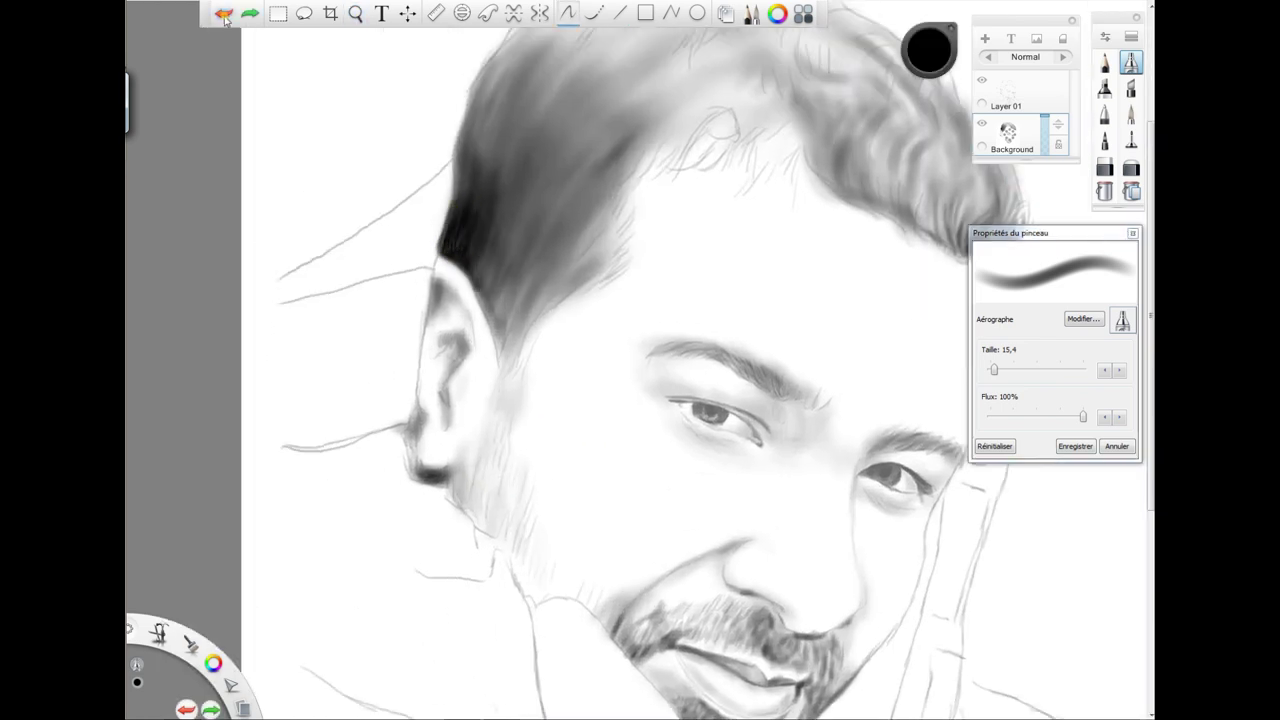
- Darken the ear's rear edge and the collar line beside it, clean up with the hard eraser on Layer 01, and return to airbrushing on Background
{"action": "mouse_move", "coordinate": [436, 285]}
{"action": "left_mouse_down"}
{"action": "mouse_move", "coordinate": [438, 298]}
{"action": "mouse_move", "coordinate": [446, 290]}
{"action": "mouse_move", "coordinate": [432, 322]}
{"action": "mouse_move", "coordinate": [449, 299]}
{"action": "mouse_move", "coordinate": [406, 440]}
{"action": "mouse_move", "coordinate": [278, 444]}
{"action": "mouse_move", "coordinate": [329, 449]}
{"action": "mouse_move", "coordinate": [368, 430]}
{"action": "mouse_move", "coordinate": [278, 446]}
{"action": "mouse_move", "coordinate": [378, 404]}
{"action": "left_mouse_up"}
{"action": "left_click", "coordinate": [1105, 167]}
{"action": "left_click", "coordinate": [1008, 93]}
{"action": "left_click", "coordinate": [1009, 135]}
{"action": "left_click", "coordinate": [1131, 63]}
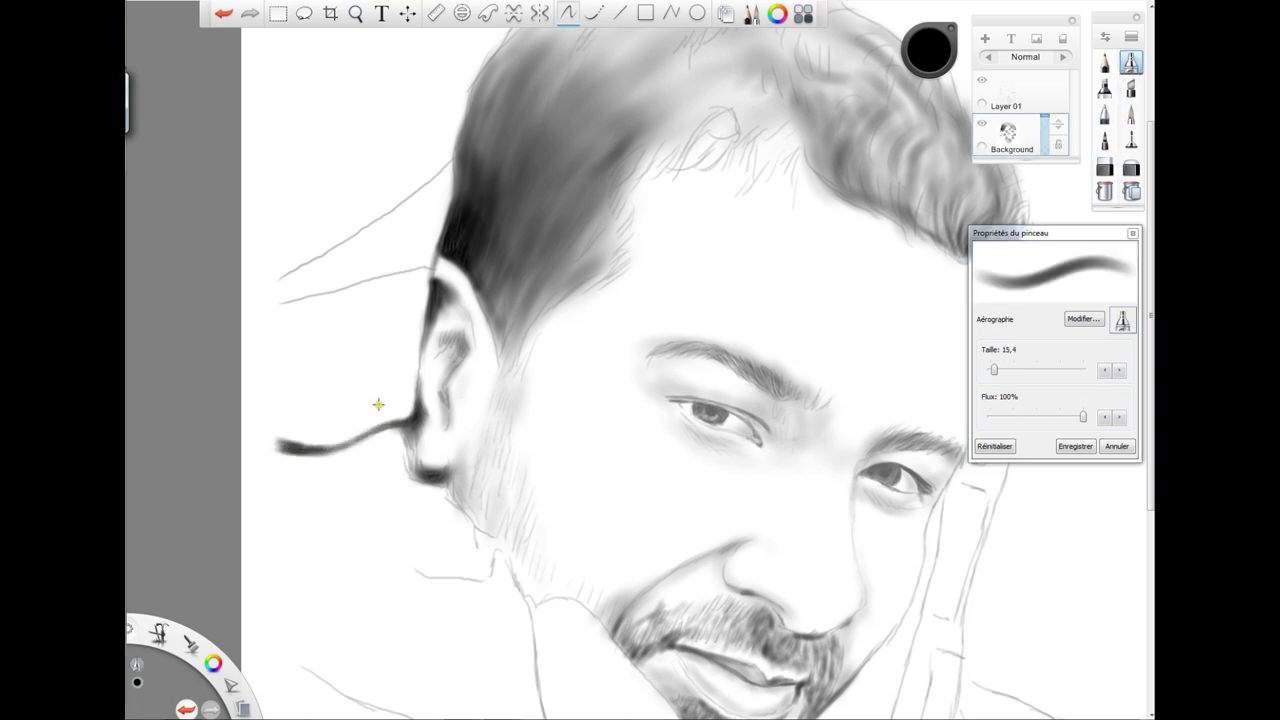
- Deepen the shading inside the ear and paint dark fabric folds on the collar below it
{"action": "mouse_move", "coordinate": [411, 446]}
{"action": "left_mouse_down"}
{"action": "mouse_move", "coordinate": [445, 477]}
{"action": "mouse_move", "coordinate": [408, 469]}
{"action": "mouse_move", "coordinate": [406, 448]}
{"action": "mouse_move", "coordinate": [387, 442]}
{"action": "mouse_move", "coordinate": [407, 493]}
{"action": "mouse_move", "coordinate": [425, 497]}
{"action": "mouse_move", "coordinate": [387, 454]}
{"action": "mouse_move", "coordinate": [418, 489]}
{"action": "mouse_move", "coordinate": [445, 486]}
{"action": "mouse_move", "coordinate": [457, 504]}
{"action": "mouse_move", "coordinate": [466, 469]}
{"action": "mouse_move", "coordinate": [447, 481]}
{"action": "mouse_move", "coordinate": [429, 421]}
{"action": "mouse_move", "coordinate": [419, 446]}
{"action": "mouse_move", "coordinate": [436, 461]}
{"action": "mouse_move", "coordinate": [415, 458]}
{"action": "mouse_move", "coordinate": [419, 370]}
{"action": "mouse_move", "coordinate": [440, 342]}
{"action": "mouse_move", "coordinate": [438, 383]}
{"action": "mouse_move", "coordinate": [466, 347]}
{"action": "mouse_move", "coordinate": [444, 399]}
{"action": "mouse_move", "coordinate": [439, 359]}
{"action": "mouse_move", "coordinate": [464, 312]}
{"action": "left_mouse_up"}
{"action": "mouse_move", "coordinate": [480, 543]}
{"action": "left_mouse_down"}
{"action": "mouse_move", "coordinate": [456, 522]}
{"action": "mouse_move", "coordinate": [461, 541]}
{"action": "mouse_move", "coordinate": [421, 574]}
{"action": "mouse_move", "coordinate": [465, 579]}
{"action": "mouse_move", "coordinate": [502, 564]}
{"action": "mouse_move", "coordinate": [503, 544]}
{"action": "mouse_move", "coordinate": [502, 579]}
{"action": "left_mouse_up"}
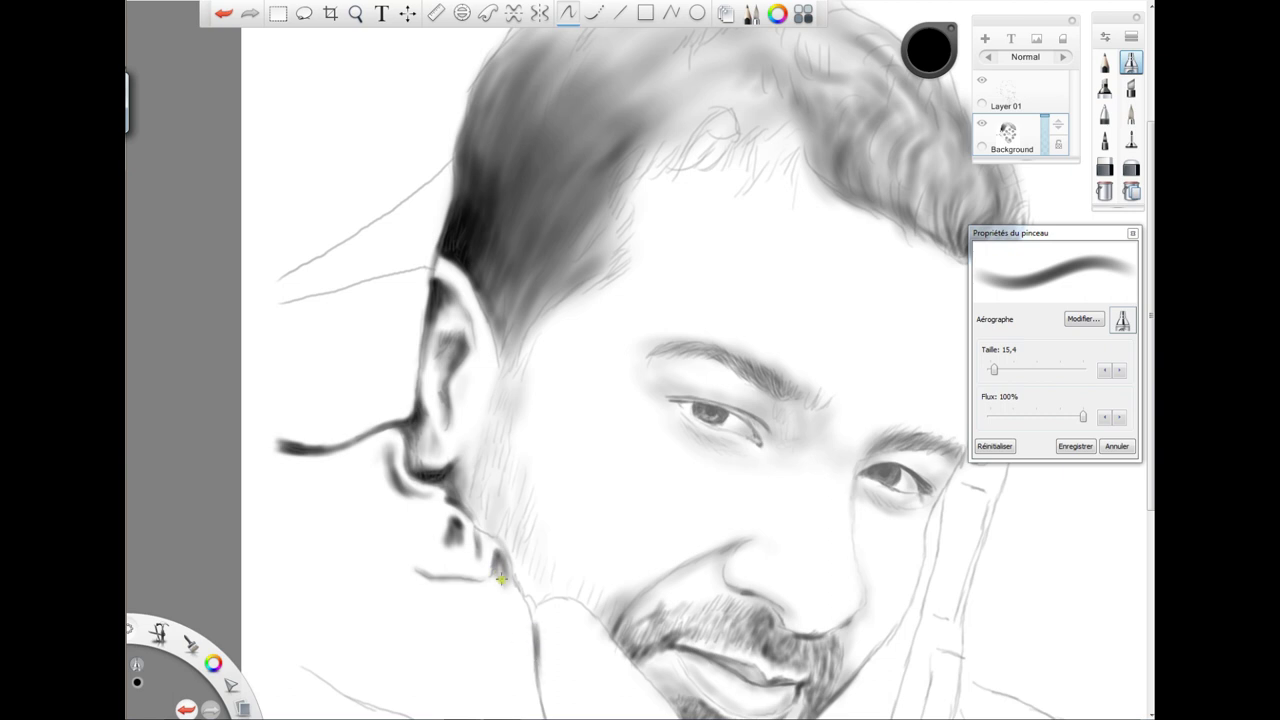
{"action": "mouse_move", "coordinate": [332, 502]}
{"action": "left_mouse_down"}
{"action": "mouse_move", "coordinate": [398, 528]}
{"action": "mouse_move", "coordinate": [298, 490]}
{"action": "left_mouse_up"}
{"action": "left_click_drag", "start_coordinate": [377, 520], "coordinate": [388, 540]}
- Set the airbrush size to 39,7 and soften the shading of the collar folds below the ear
{"action": "left_click_drag", "start_coordinate": [994, 370], "coordinate": [1003, 371]}
{"action": "left_click_drag", "start_coordinate": [386, 532], "coordinate": [318, 498]}
{"action": "mouse_move", "coordinate": [394, 490]}
{"action": "left_mouse_down"}
{"action": "mouse_move", "coordinate": [387, 445]}
{"action": "mouse_move", "coordinate": [405, 495]}
{"action": "mouse_move", "coordinate": [323, 460]}
{"action": "left_mouse_up"}
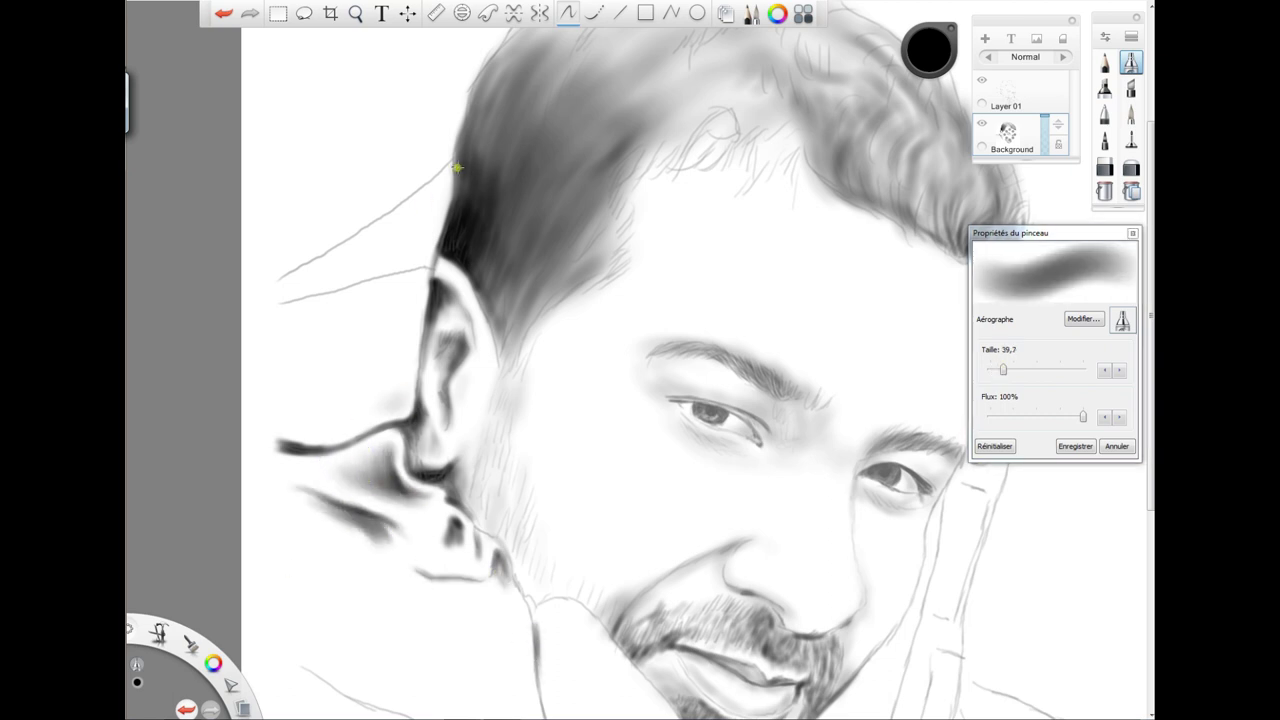
- Shade softly beside the back of the hair, and darken the line meeting the top of the ear with a 5,0 airbrush
{"action": "left_click_drag", "start_coordinate": [451, 168], "coordinate": [448, 199]}
{"action": "key", "text": "bracketleft"}
{"action": "key", "text": "bracketleft"}
{"action": "key", "text": "bracketleft"}
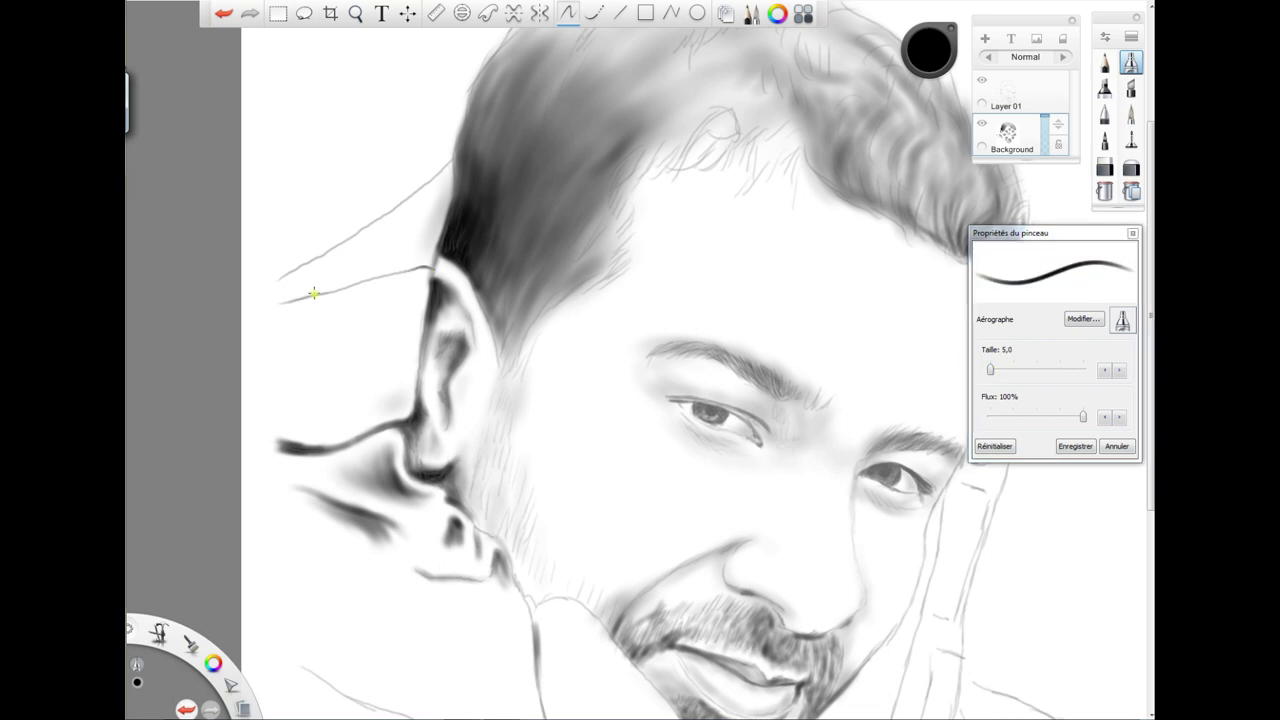
{"action": "left_click_drag", "start_coordinate": [314, 293], "coordinate": [430, 267]}
- Set the airbrush size to 65,8 and fill the area behind the head and ear with soft grey, undoing a stray stroke
{"action": "left_click_drag", "start_coordinate": [991, 370], "coordinate": [1013, 371]}
{"action": "left_click_drag", "start_coordinate": [425, 285], "coordinate": [390, 408]}
{"action": "left_click_drag", "start_coordinate": [451, 173], "coordinate": [419, 261]}
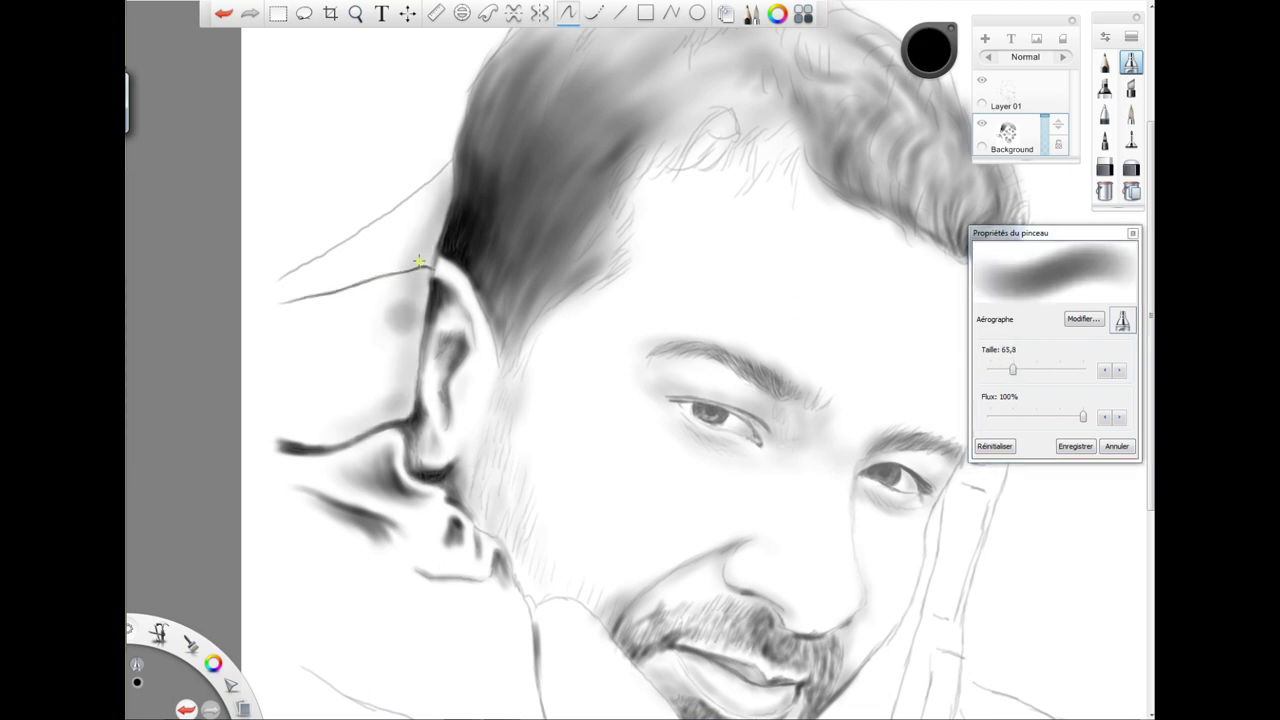
{"action": "key", "text": "ctrl+z"}
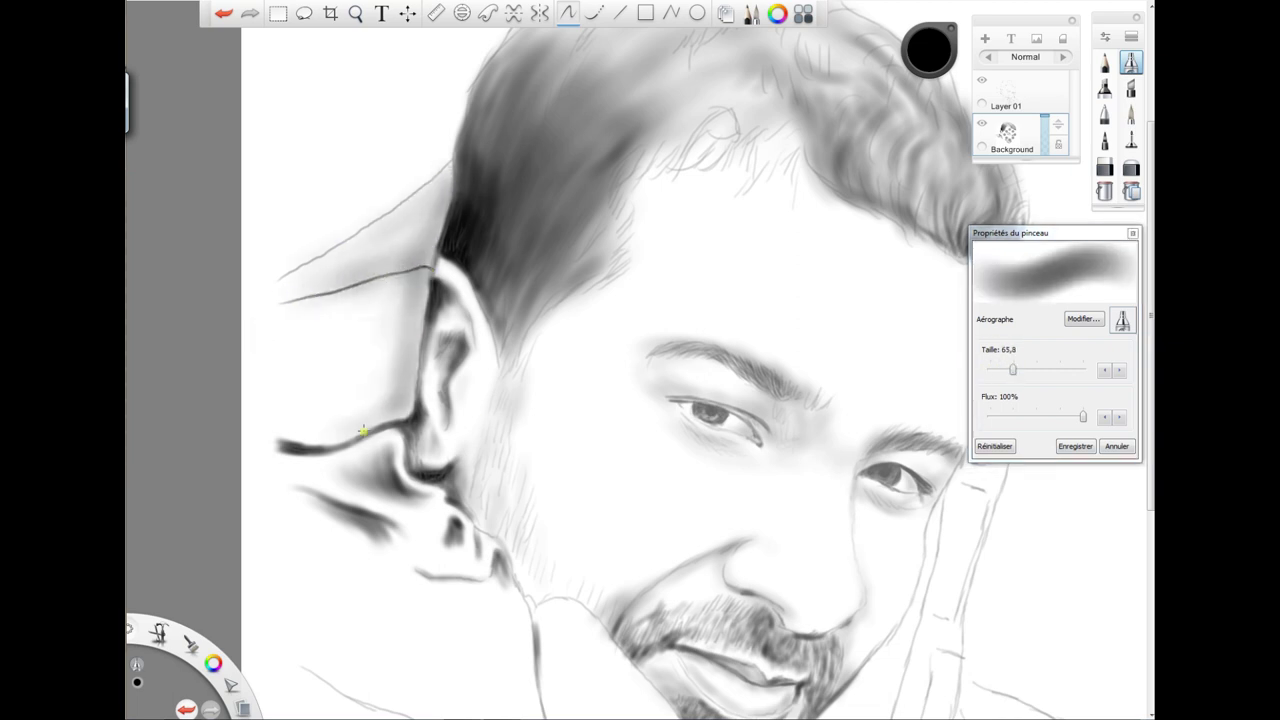
{"action": "mouse_move", "coordinate": [363, 430]}
{"action": "left_mouse_down"}
{"action": "mouse_move", "coordinate": [300, 444]}
{"action": "mouse_move", "coordinate": [309, 305]}
{"action": "mouse_move", "coordinate": [400, 291]}
{"action": "mouse_move", "coordinate": [397, 367]}
{"action": "mouse_move", "coordinate": [375, 363]}
{"action": "mouse_move", "coordinate": [380, 302]}
{"action": "mouse_move", "coordinate": [283, 428]}
{"action": "left_mouse_up"}
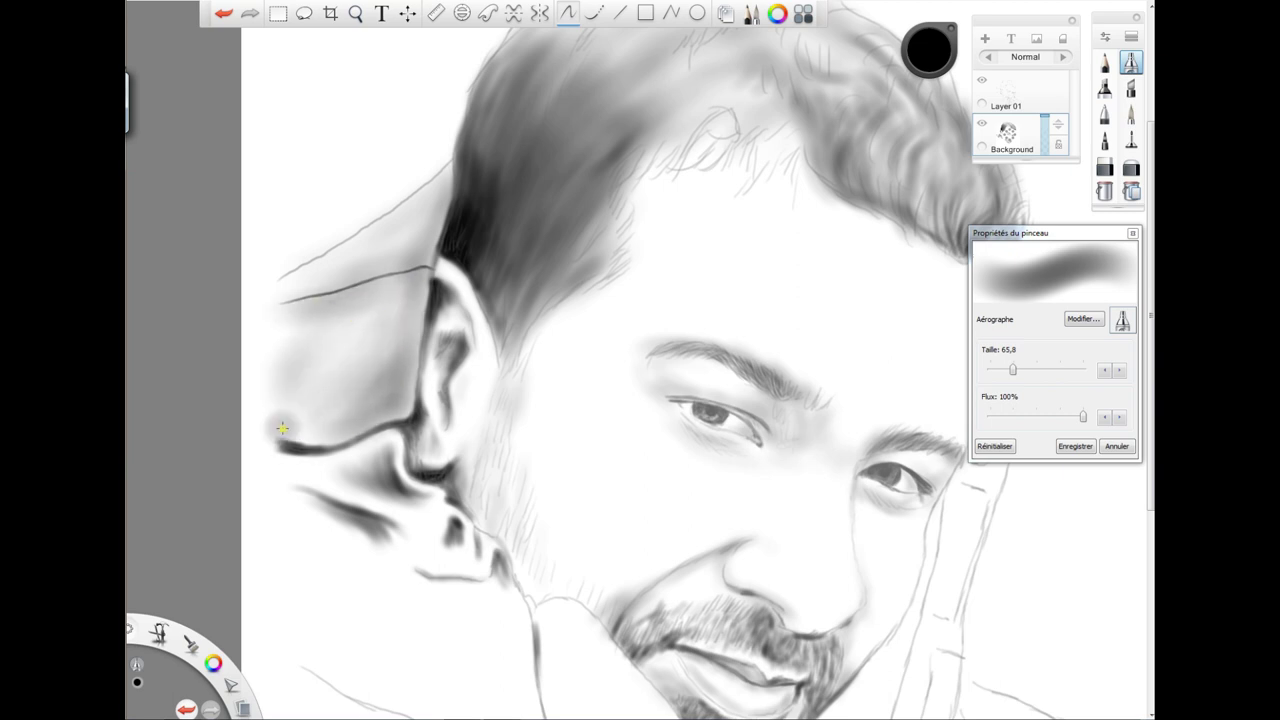
- Erase the upper sketch line behind the head on Layer 01 with a 12,5 hard eraser, and switch to the airbrush at 9% flow
{"action": "key", "text": "e"}
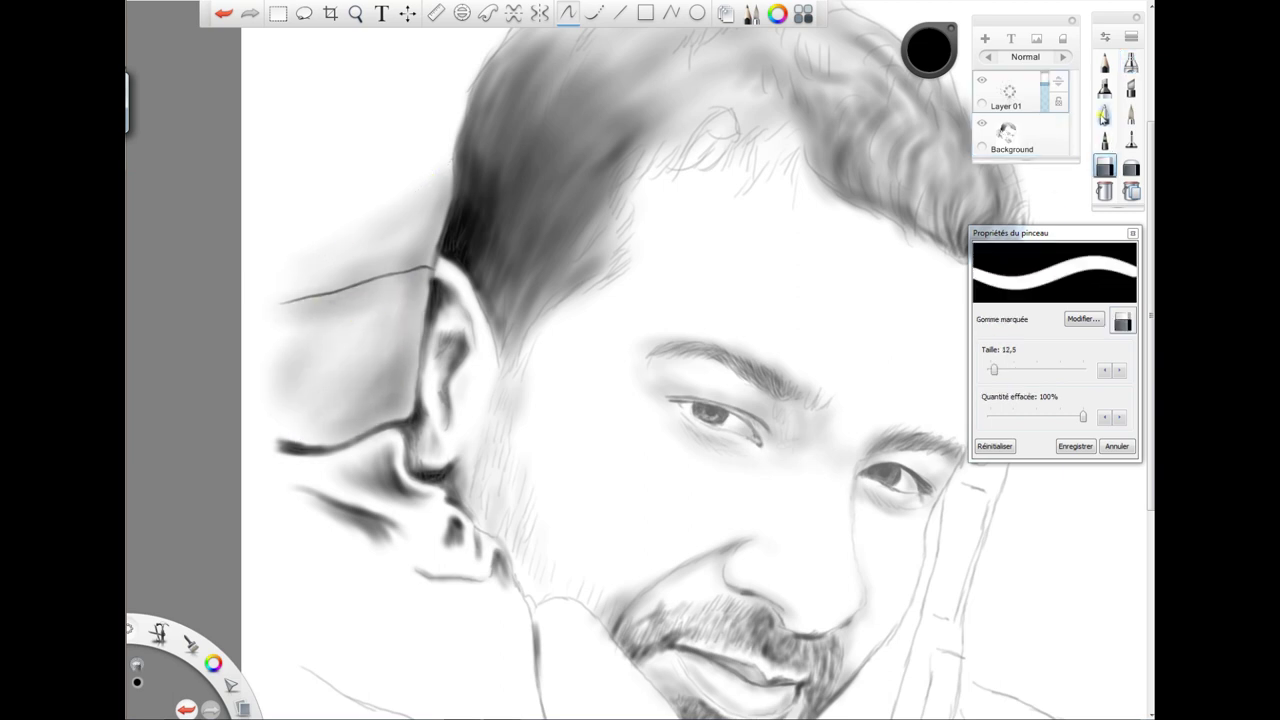
{"action": "left_click", "coordinate": [1131, 62]}
{"action": "left_click_drag", "start_coordinate": [1084, 418], "coordinate": [997, 418]}
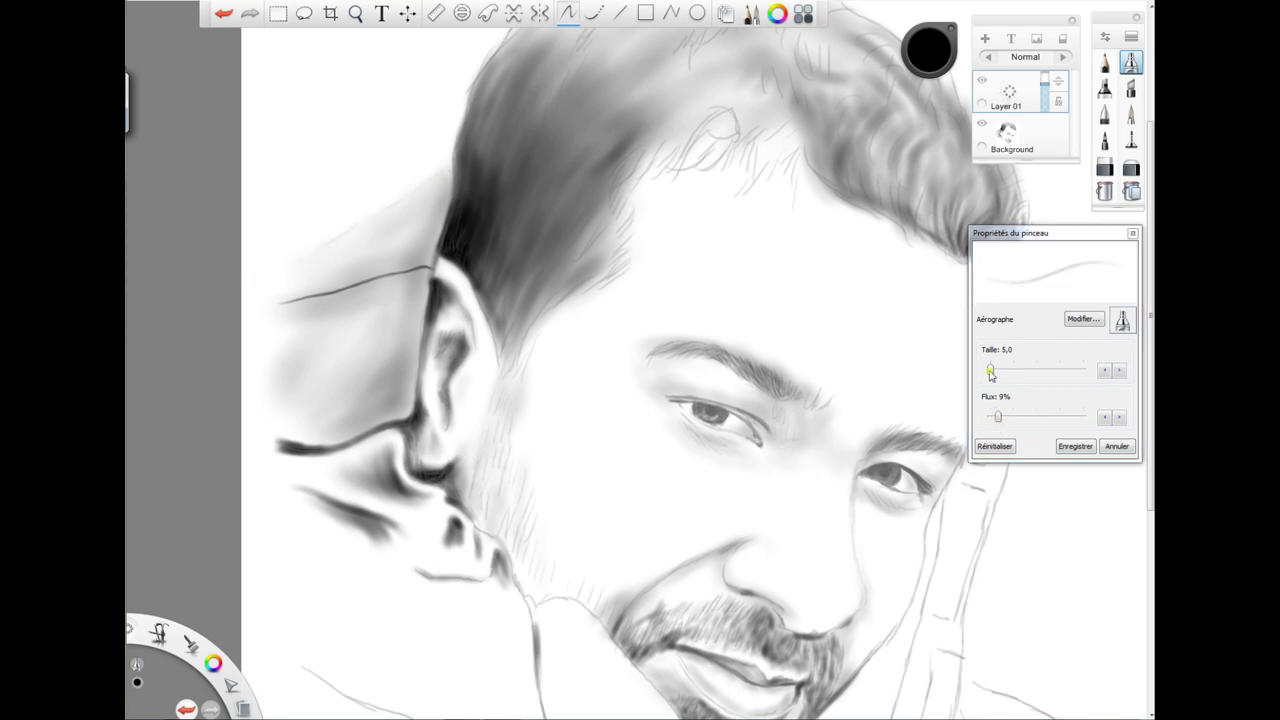
- Set the airbrush to size 27,6 and 100% flow, and shade the fabric folds beneath the ear and jaw
{"action": "left_click_drag", "start_coordinate": [990, 371], "coordinate": [998, 371]}
{"action": "left_click_drag", "start_coordinate": [997, 418], "coordinate": [1083, 418]}
{"action": "mouse_move", "coordinate": [460, 578]}
{"action": "left_mouse_down"}
{"action": "mouse_move", "coordinate": [418, 578]}
{"action": "mouse_move", "coordinate": [462, 589]}
{"action": "mouse_move", "coordinate": [457, 546]}
{"action": "mouse_move", "coordinate": [410, 548]}
{"action": "mouse_move", "coordinate": [379, 570]}
{"action": "mouse_move", "coordinate": [348, 528]}
{"action": "mouse_move", "coordinate": [393, 538]}
{"action": "mouse_move", "coordinate": [336, 526]}
{"action": "mouse_move", "coordinate": [410, 588]}
{"action": "mouse_move", "coordinate": [416, 577]}
{"action": "mouse_move", "coordinate": [419, 607]}
{"action": "mouse_move", "coordinate": [386, 600]}
{"action": "mouse_move", "coordinate": [378, 619]}
{"action": "mouse_move", "coordinate": [442, 641]}
{"action": "mouse_move", "coordinate": [507, 590]}
{"action": "left_mouse_up"}
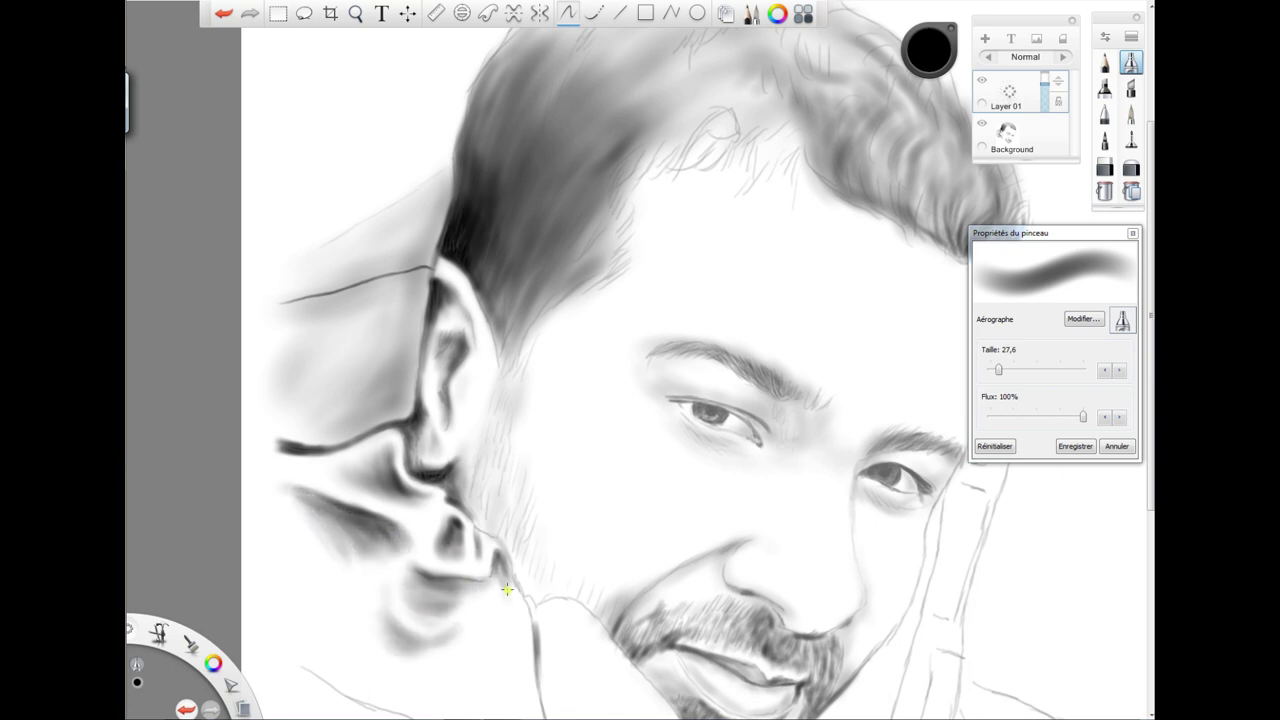
{"action": "mouse_move", "coordinate": [440, 200]}
{"action": "left_mouse_down"}
{"action": "mouse_move", "coordinate": [371, 257]}
{"action": "mouse_move", "coordinate": [280, 280]}
{"action": "mouse_move", "coordinate": [380, 251]}
{"action": "mouse_move", "coordinate": [378, 291]}
{"action": "mouse_move", "coordinate": [591, 546]}
{"action": "mouse_move", "coordinate": [549, 511]}
{"action": "mouse_move", "coordinate": [586, 440]}
{"action": "mouse_move", "coordinate": [624, 516]}
{"action": "mouse_move", "coordinate": [521, 628]}
{"action": "left_mouse_up"}
- Set the airbrush size to 5,0 and darken the upper lash lines, irises and lower lashes of both eyes
{"action": "key", "text": "space"}
{"action": "left_click_drag", "start_coordinate": [999, 371], "coordinate": [990, 371]}
{"action": "key", "text": "space"}
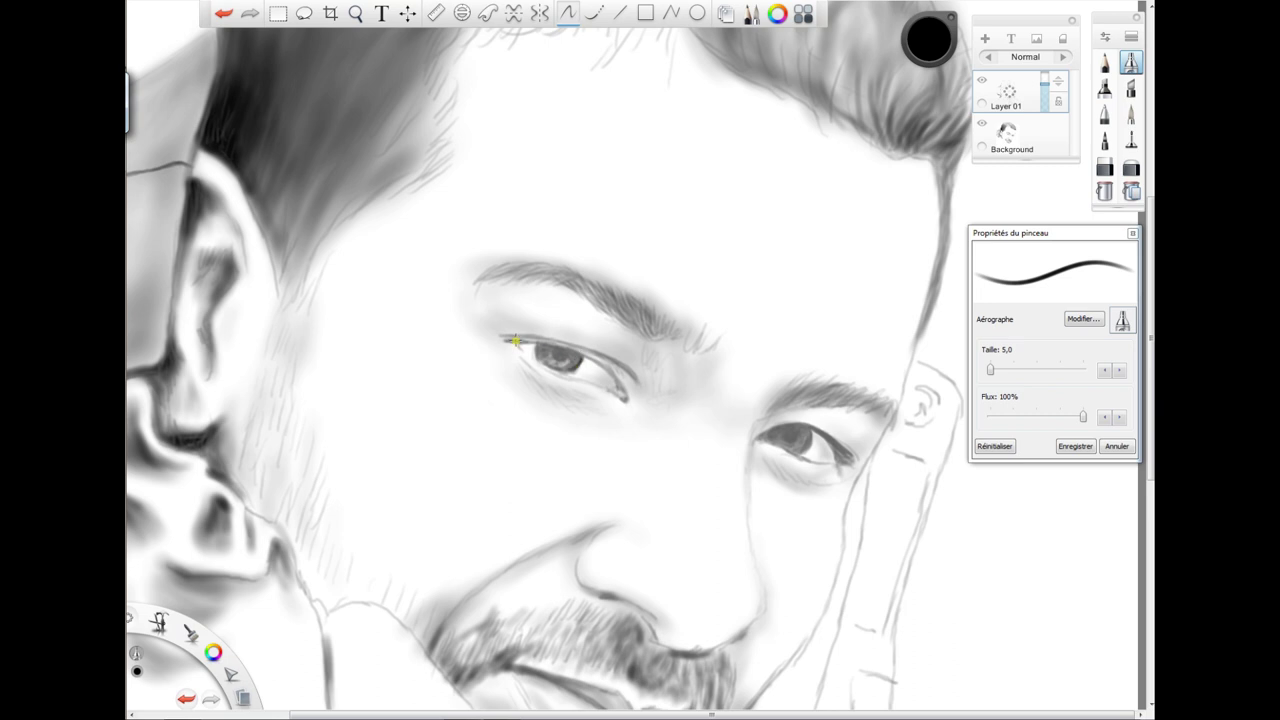
{"action": "left_click_drag", "start_coordinate": [514, 341], "coordinate": [590, 357]}
{"action": "left_click_drag", "start_coordinate": [810, 431], "coordinate": [810, 451]}
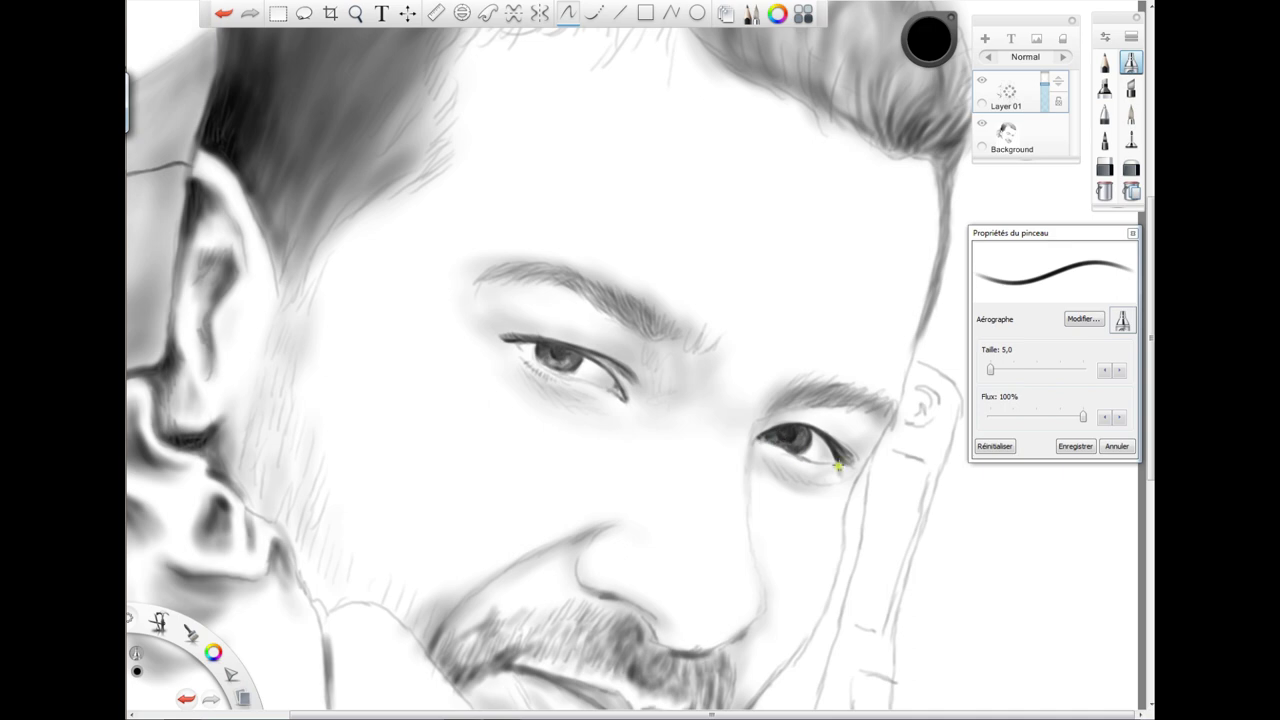
- Thicken both eyebrows with fine dark hair strokes
{"action": "left_click_drag", "start_coordinate": [803, 399], "coordinate": [874, 404]}
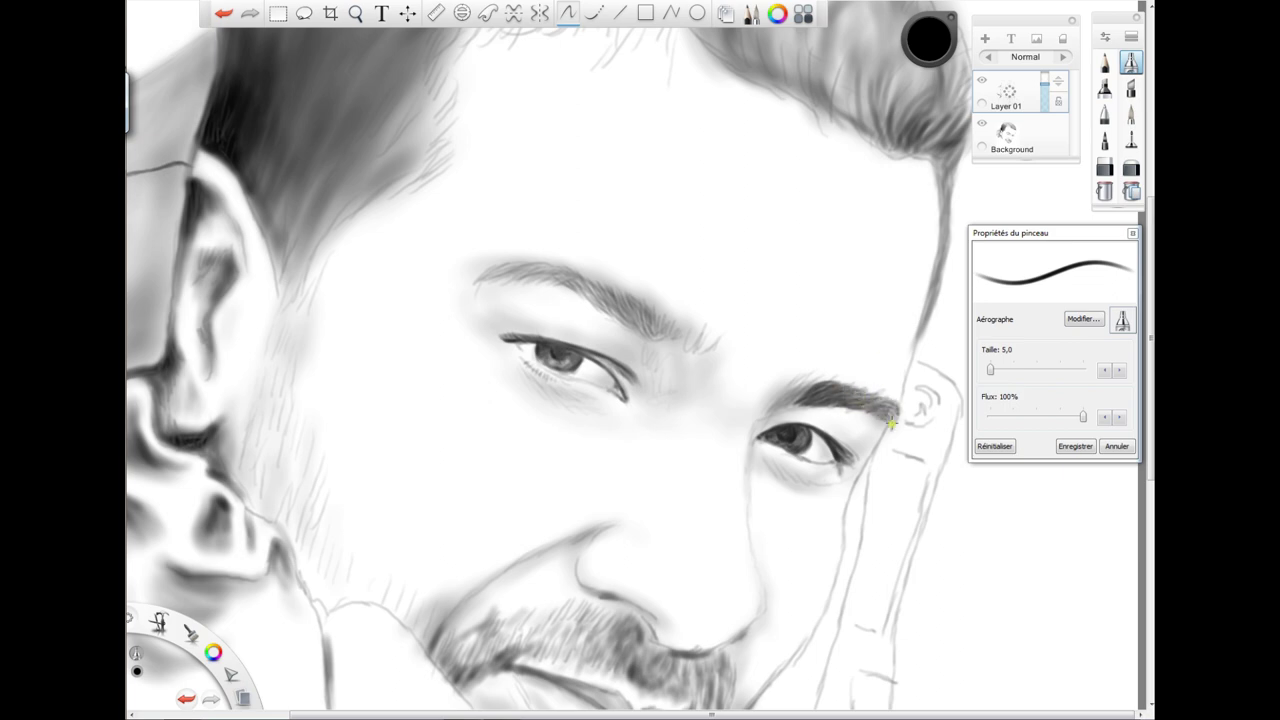
{"action": "mouse_move", "coordinate": [783, 407]}
{"action": "left_mouse_down"}
{"action": "mouse_move", "coordinate": [800, 390]}
{"action": "mouse_move", "coordinate": [813, 397]}
{"action": "left_mouse_up"}
{"action": "mouse_move", "coordinate": [641, 334]}
{"action": "left_mouse_down"}
{"action": "mouse_move", "coordinate": [654, 320]}
{"action": "mouse_move", "coordinate": [572, 283]}
{"action": "mouse_move", "coordinate": [603, 280]}
{"action": "mouse_move", "coordinate": [501, 264]}
{"action": "left_mouse_up"}
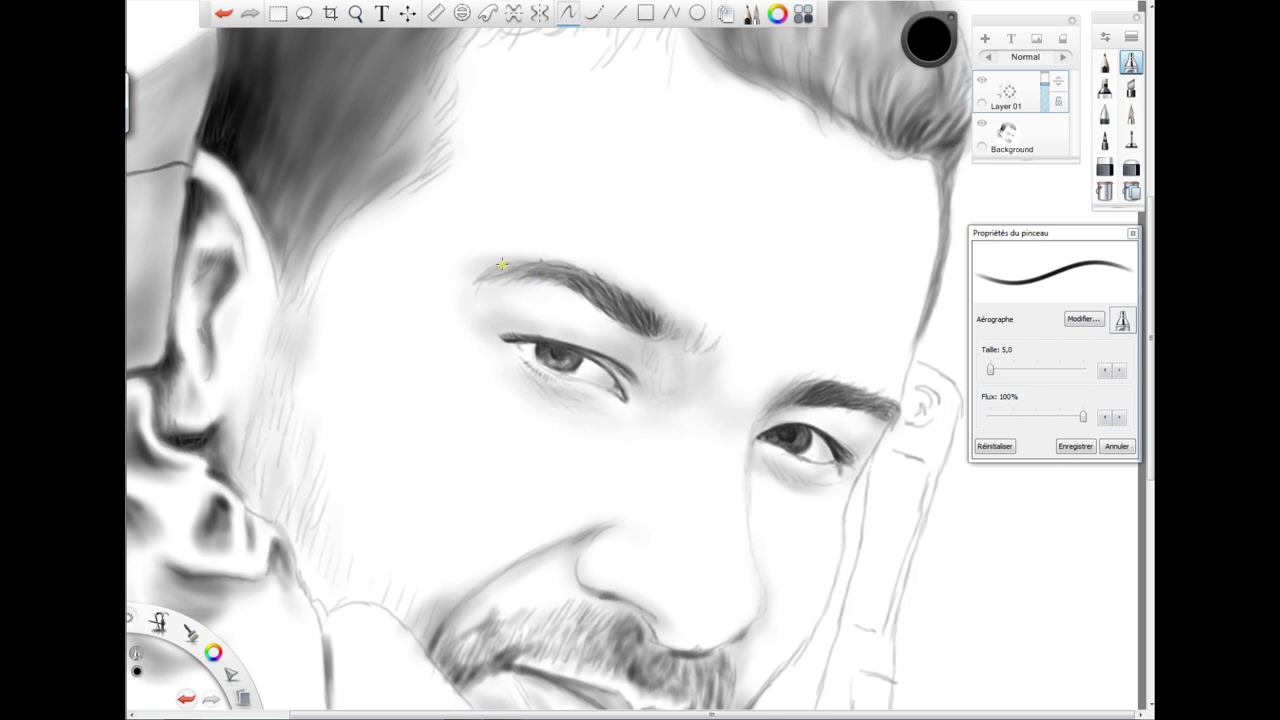
- Set the airbrush size to 8,5 and darken the nostril contour, the moustache beneath the nose and the jawline beard
{"action": "key", "text": "space"}
{"action": "mouse_move", "coordinate": [658, 543]}
{"action": "left_mouse_down"}
{"action": "mouse_move", "coordinate": [674, 420]}
{"action": "mouse_move", "coordinate": [657, 403]}
{"action": "left_mouse_up"}
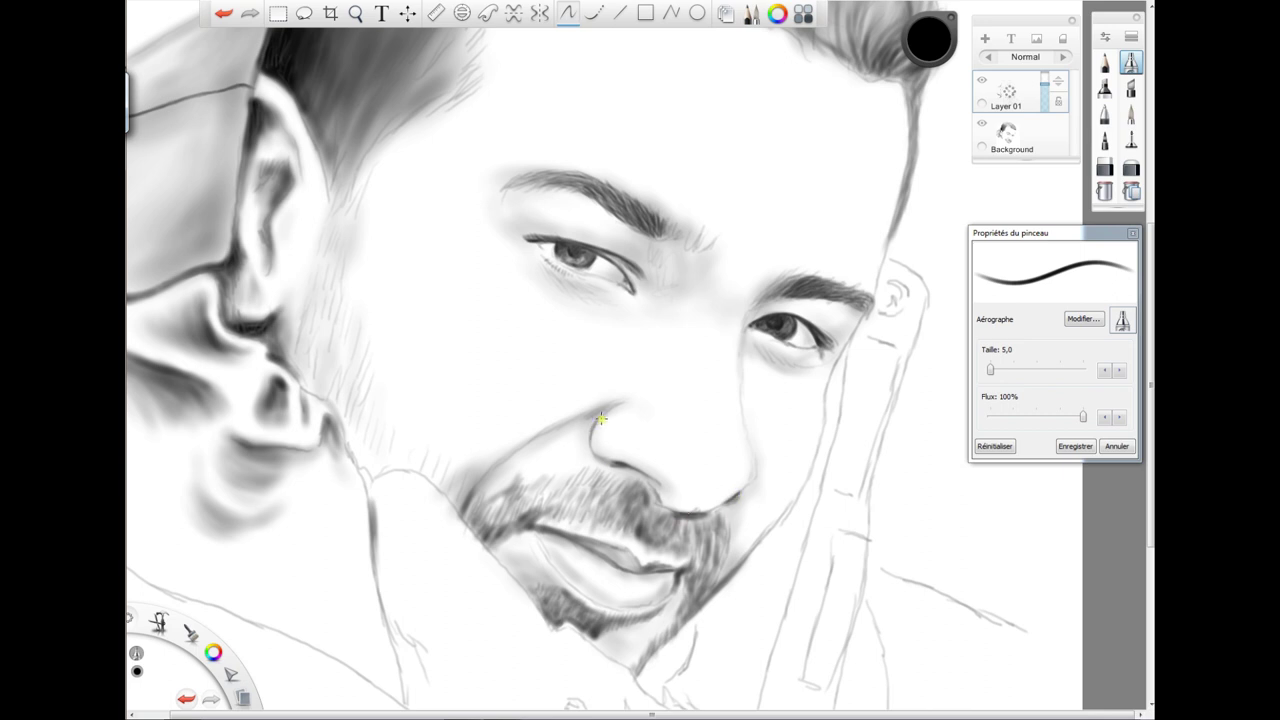
{"action": "left_click_drag", "start_coordinate": [989, 372], "coordinate": [992, 371]}
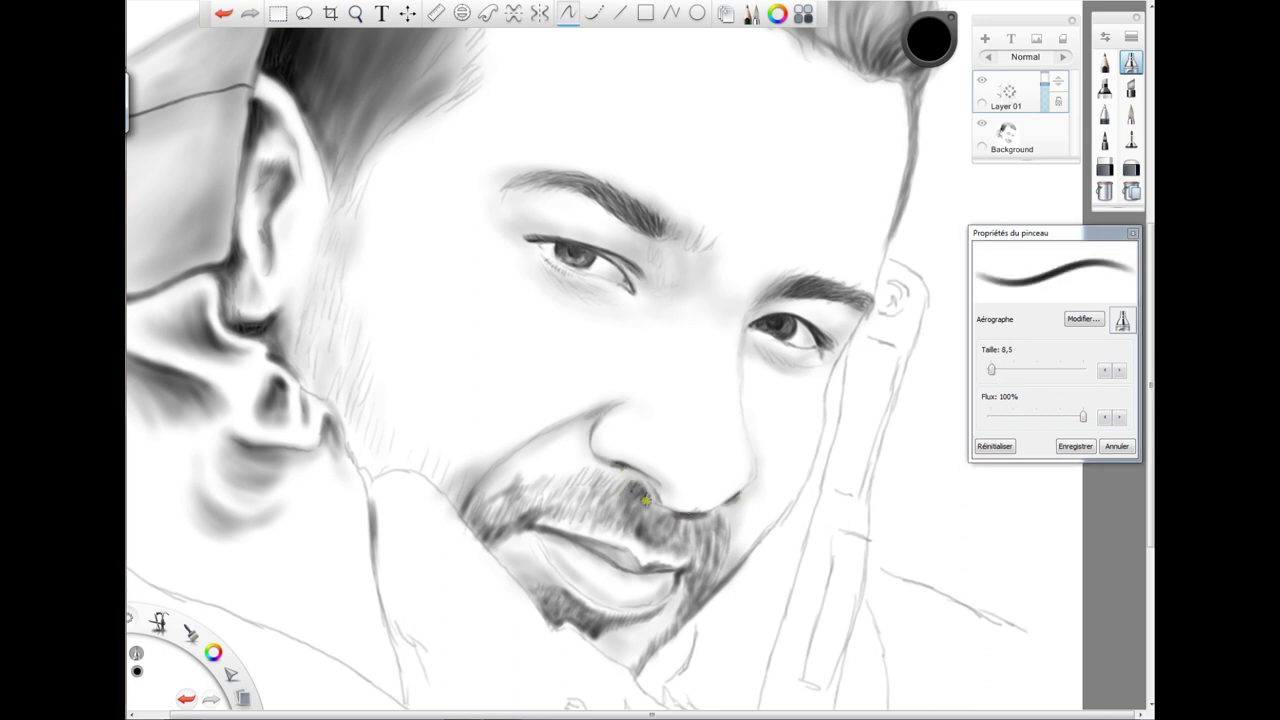
{"action": "mouse_move", "coordinate": [610, 474]}
{"action": "left_mouse_down"}
{"action": "mouse_move", "coordinate": [659, 530]}
{"action": "mouse_move", "coordinate": [689, 517]}
{"action": "mouse_move", "coordinate": [654, 526]}
{"action": "mouse_move", "coordinate": [726, 537]}
{"action": "mouse_move", "coordinate": [713, 590]}
{"action": "left_mouse_up"}
- Reduce the airbrush size to 6,7 and draw dark hair strokes in the right-hand moustache and the beard beside the mouth
{"action": "key", "text": "bracketleft"}
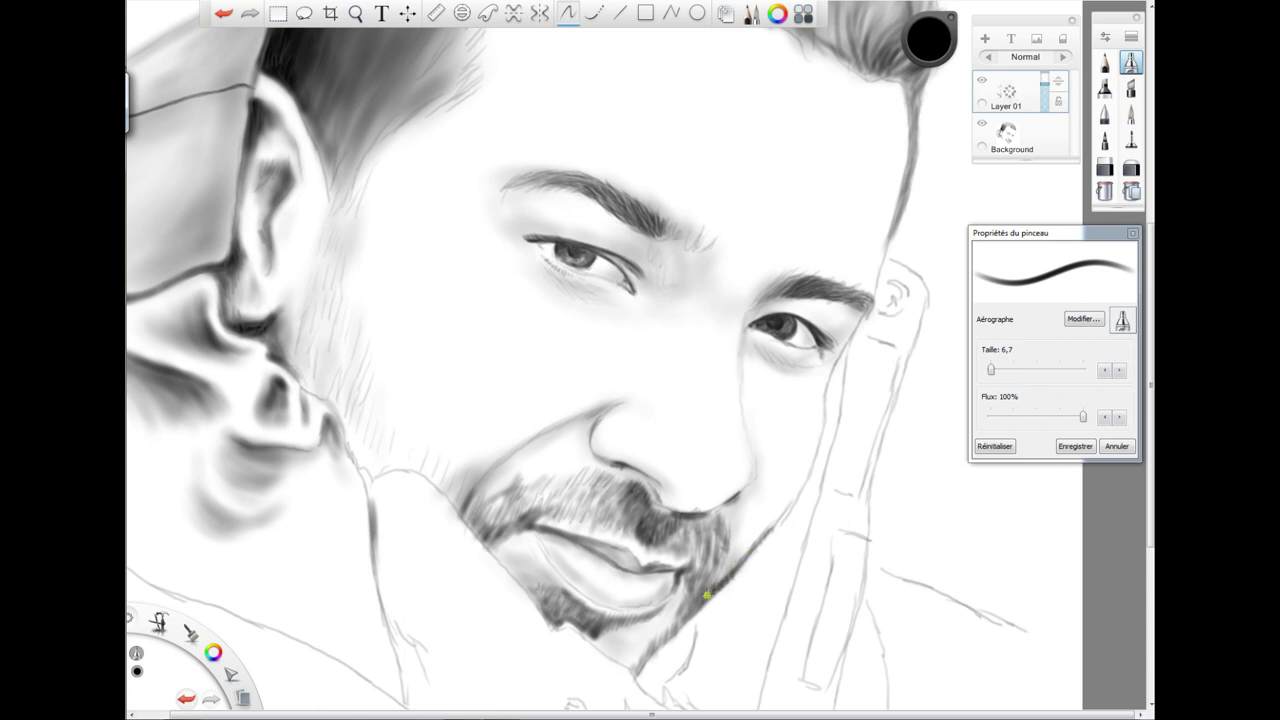
{"action": "left_click_drag", "start_coordinate": [663, 638], "coordinate": [693, 577]}
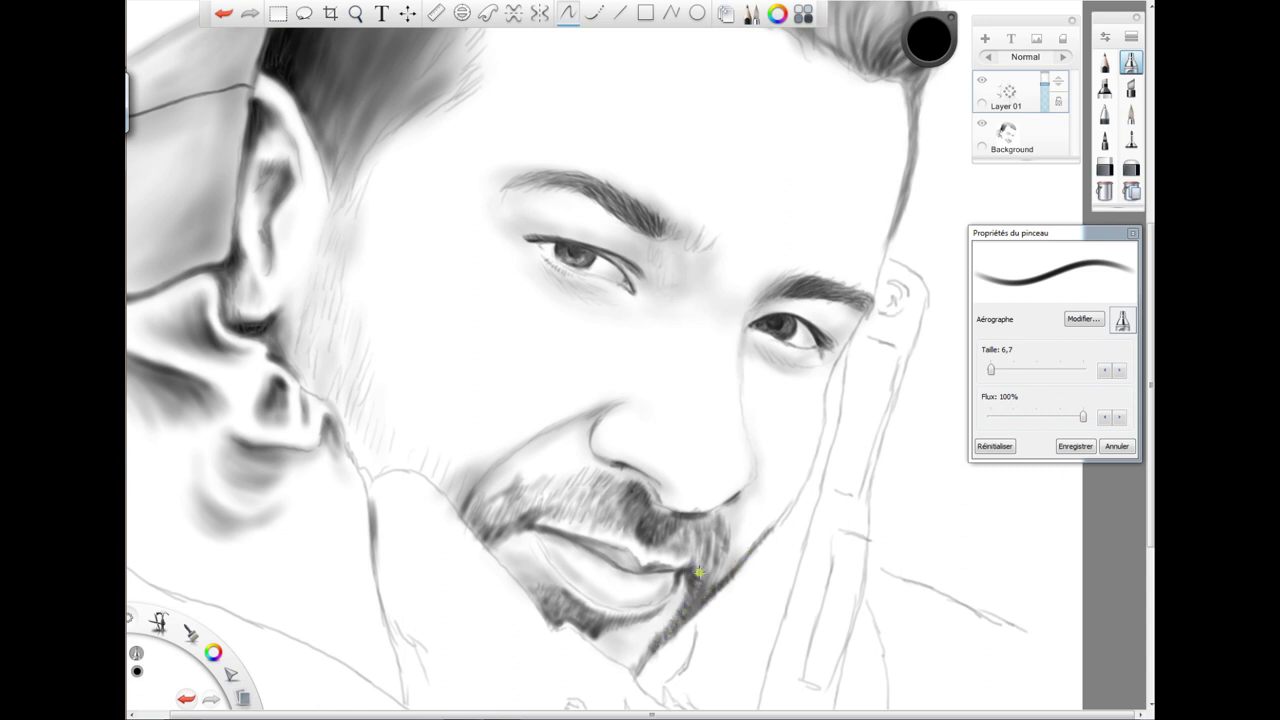
{"action": "left_click_drag", "start_coordinate": [714, 541], "coordinate": [707, 575]}
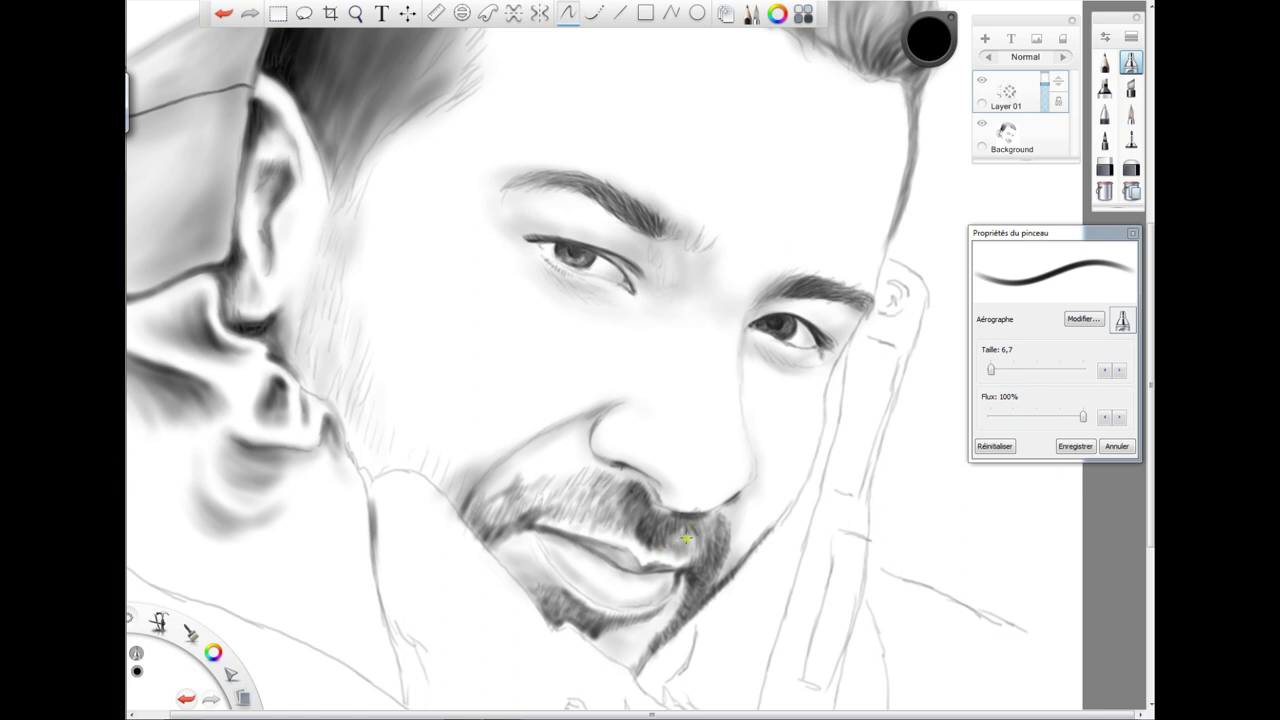
{"action": "mouse_move", "coordinate": [686, 538]}
{"action": "left_mouse_down"}
{"action": "mouse_move", "coordinate": [718, 538]}
{"action": "mouse_move", "coordinate": [674, 545]}
{"action": "mouse_move", "coordinate": [718, 522]}
{"action": "left_mouse_up"}
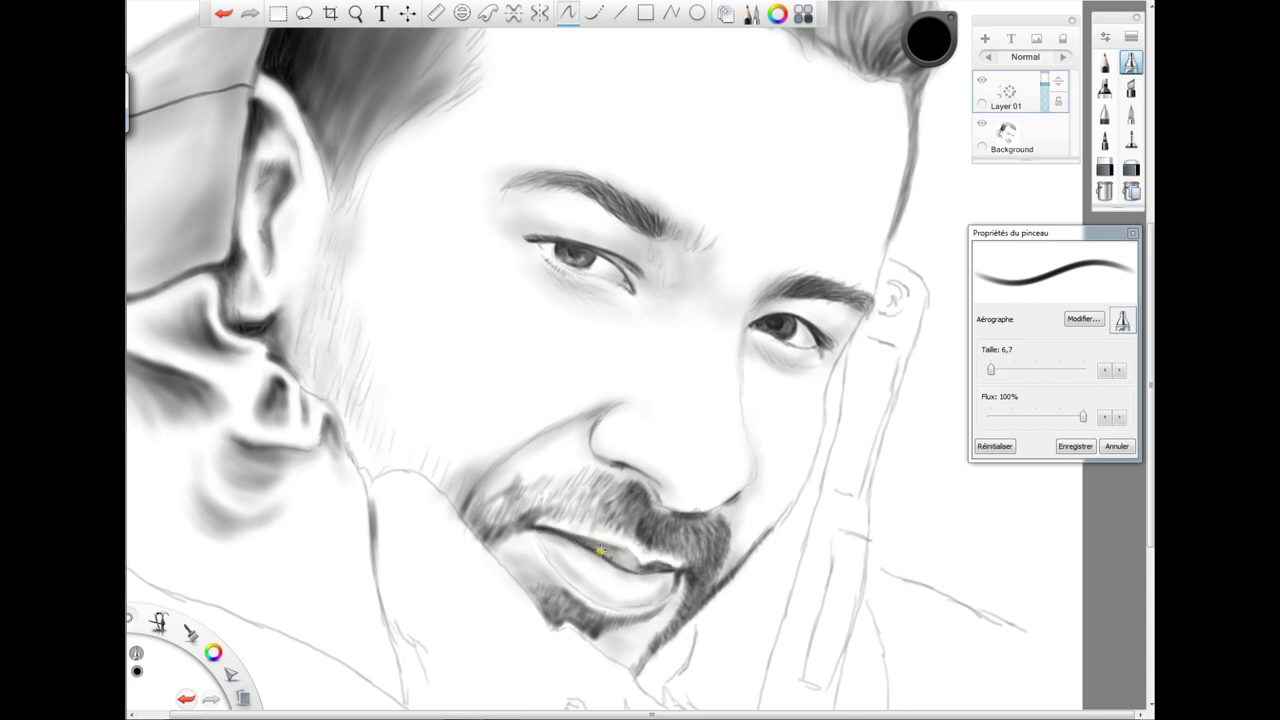
- Fill the left-hand moustache and the chin beard with dark hair strokes, and touch up the inner end of the left-hand eyebrow
{"action": "mouse_move", "coordinate": [606, 489]}
{"action": "left_mouse_down"}
{"action": "mouse_move", "coordinate": [631, 527]}
{"action": "mouse_move", "coordinate": [506, 527]}
{"action": "mouse_move", "coordinate": [516, 492]}
{"action": "mouse_move", "coordinate": [488, 512]}
{"action": "mouse_move", "coordinate": [510, 528]}
{"action": "mouse_move", "coordinate": [510, 500]}
{"action": "mouse_move", "coordinate": [530, 488]}
{"action": "mouse_move", "coordinate": [558, 507]}
{"action": "mouse_move", "coordinate": [600, 485]}
{"action": "mouse_move", "coordinate": [585, 520]}
{"action": "mouse_move", "coordinate": [528, 505]}
{"action": "mouse_move", "coordinate": [494, 535]}
{"action": "mouse_move", "coordinate": [522, 506]}
{"action": "mouse_move", "coordinate": [488, 522]}
{"action": "mouse_move", "coordinate": [556, 516]}
{"action": "mouse_move", "coordinate": [606, 492]}
{"action": "mouse_move", "coordinate": [562, 480]}
{"action": "mouse_move", "coordinate": [540, 490]}
{"action": "mouse_move", "coordinate": [548, 502]}
{"action": "left_mouse_up"}
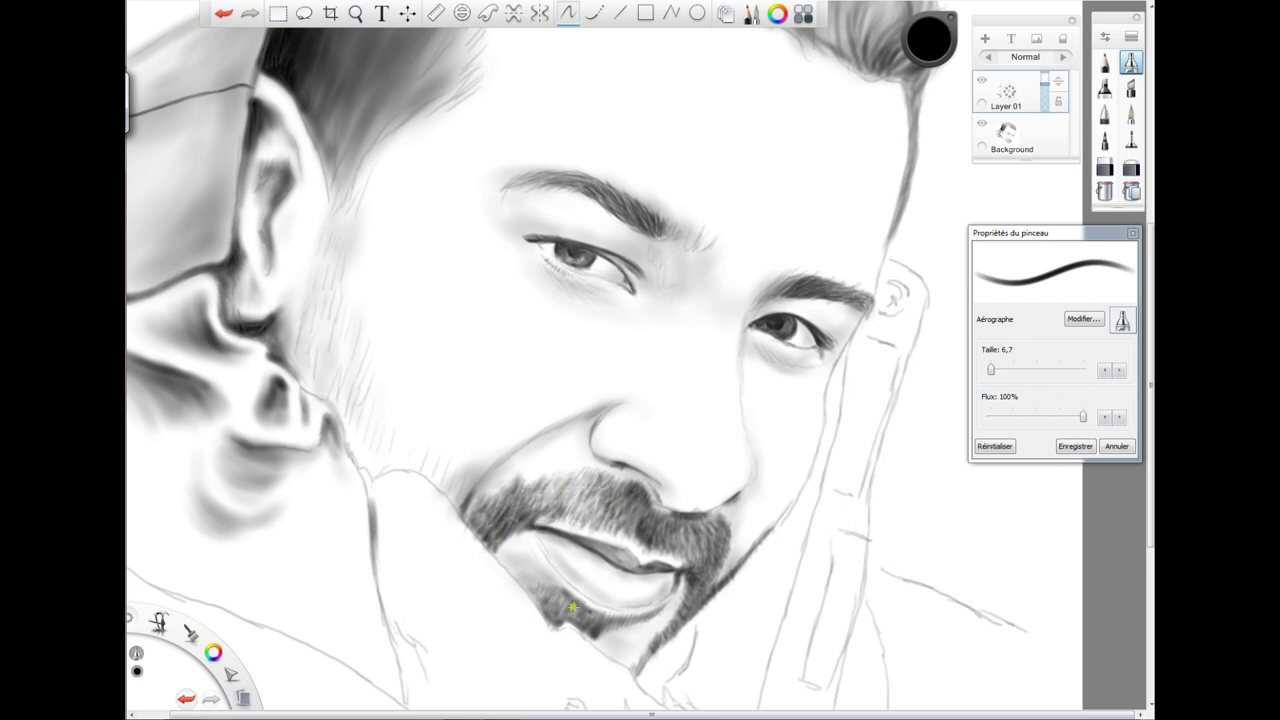
{"action": "mouse_move", "coordinate": [573, 606]}
{"action": "left_mouse_down"}
{"action": "mouse_move", "coordinate": [633, 624]}
{"action": "mouse_move", "coordinate": [604, 631]}
{"action": "left_mouse_up"}
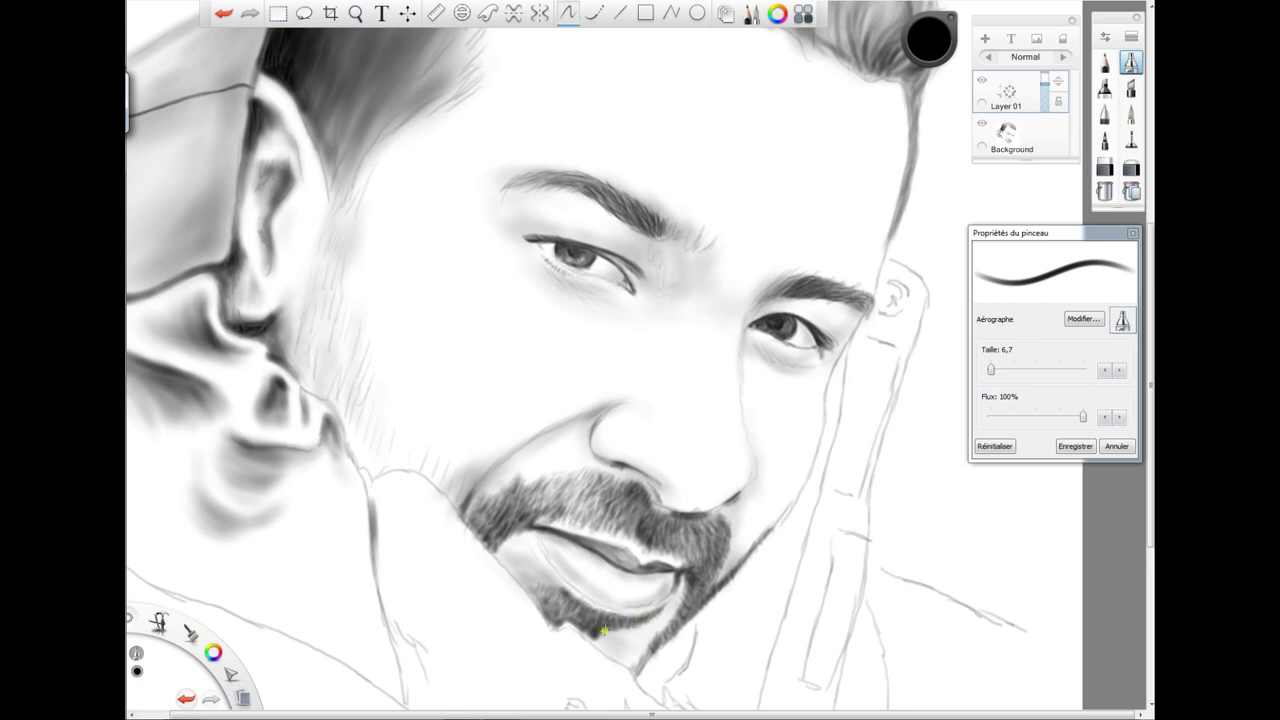
{"action": "left_click_drag", "start_coordinate": [600, 623], "coordinate": [549, 600]}
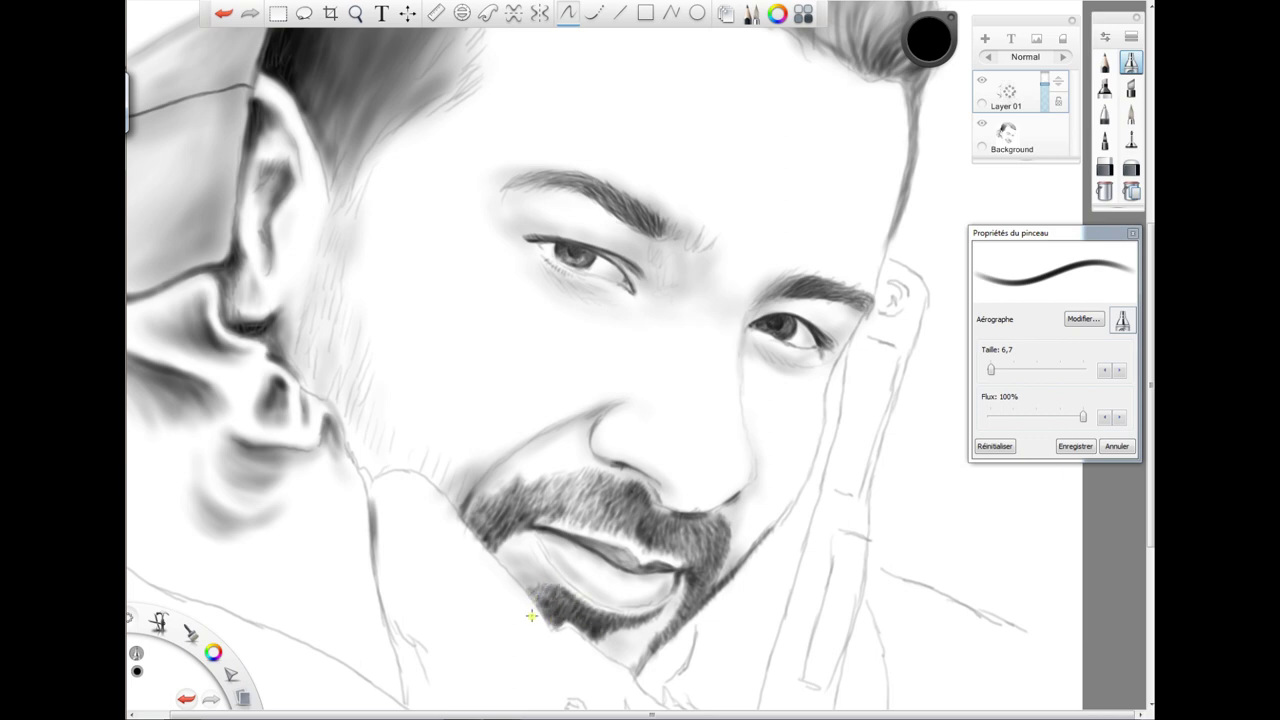
{"action": "mouse_move", "coordinate": [671, 226]}
{"action": "left_mouse_down"}
{"action": "mouse_move", "coordinate": [661, 210]}
{"action": "mouse_move", "coordinate": [670, 216]}
{"action": "left_mouse_up"}
- Draw fine dark beard hairs with the airbrush from the sideburn beside the ear down along the jaw to the moustache
{"action": "left_click", "coordinate": [355, 13]}
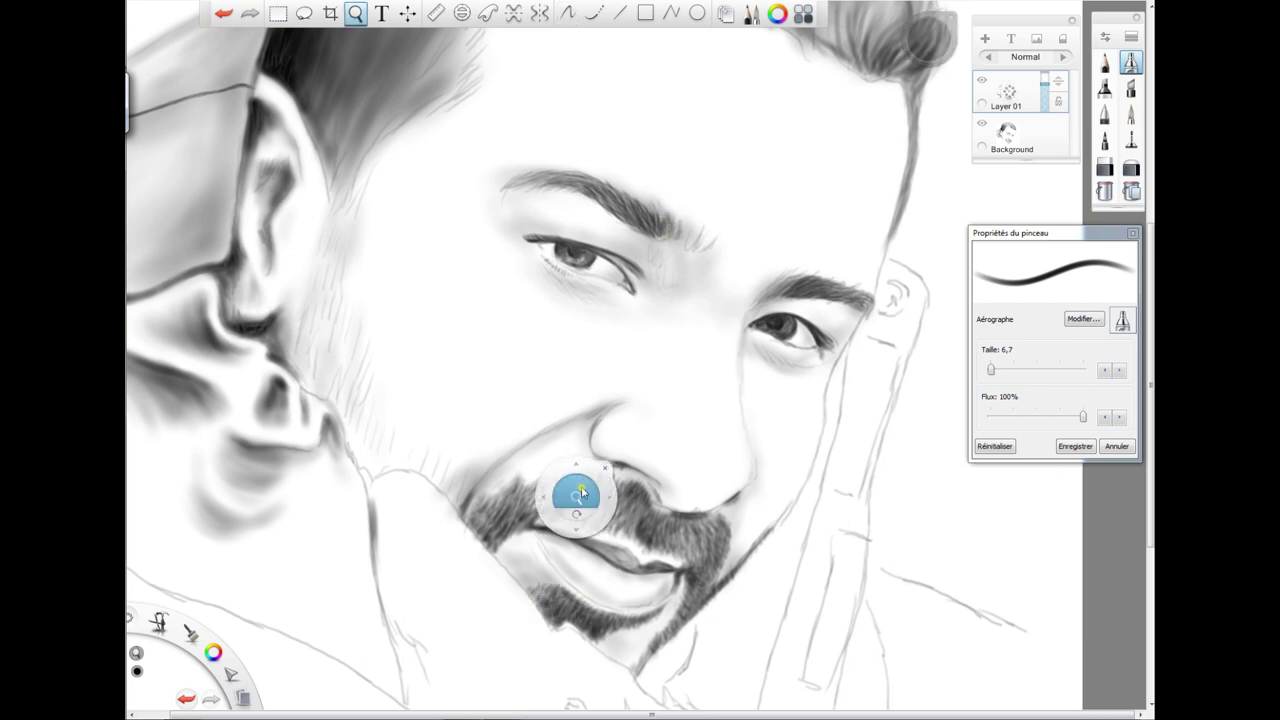
{"action": "left_click_drag", "start_coordinate": [586, 483], "coordinate": [544, 533]}
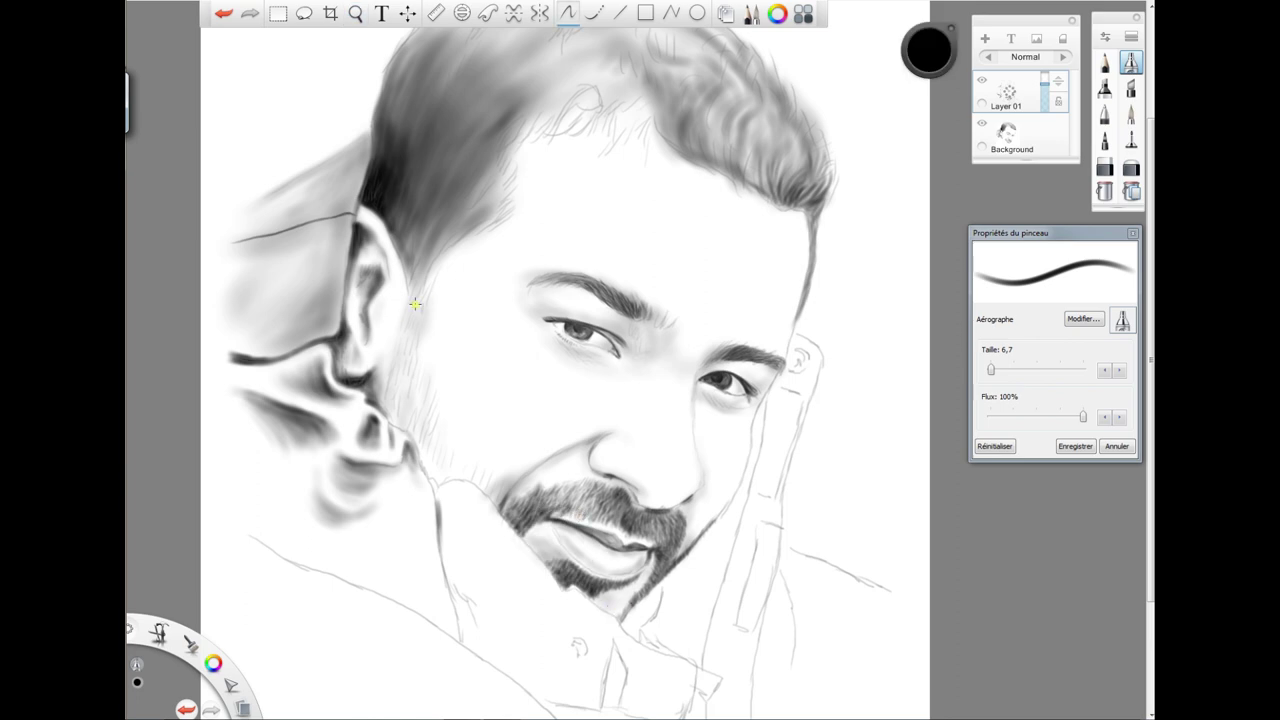
{"action": "left_click_drag", "start_coordinate": [428, 289], "coordinate": [398, 330]}
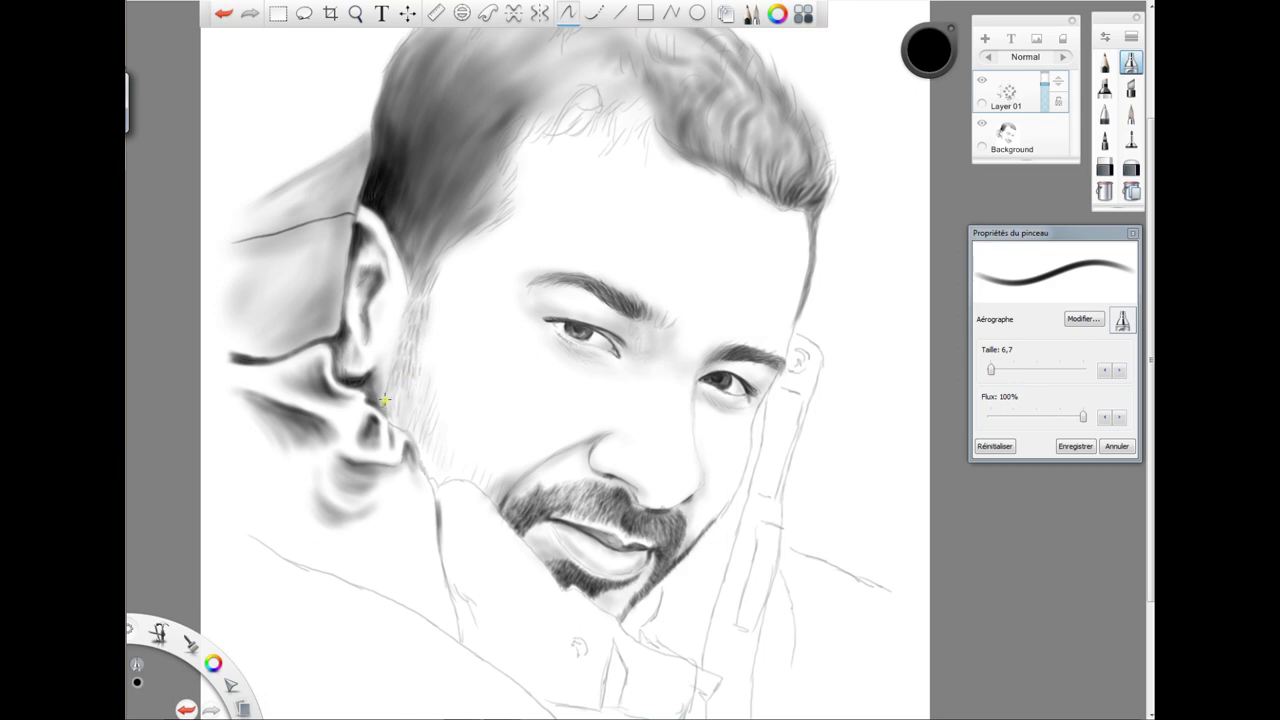
{"action": "mouse_move", "coordinate": [393, 421]}
{"action": "left_mouse_down"}
{"action": "mouse_move", "coordinate": [396, 370]}
{"action": "mouse_move", "coordinate": [400, 413]}
{"action": "left_mouse_up"}
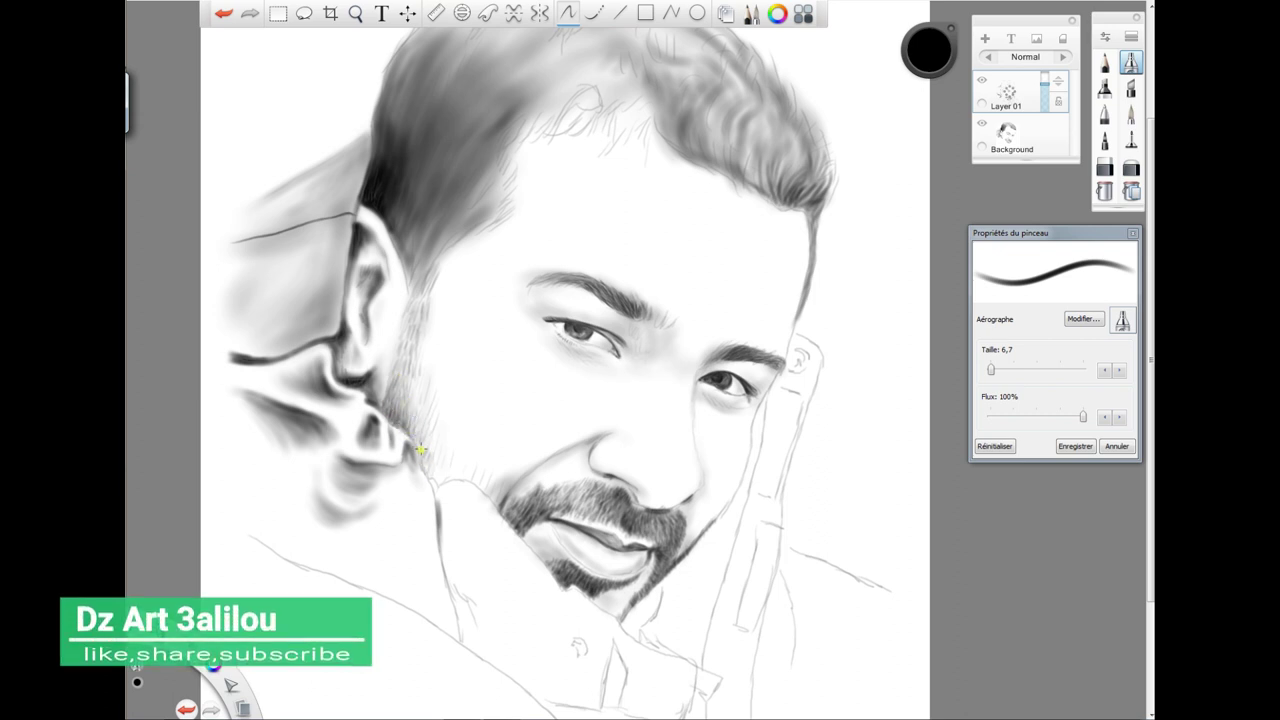
{"action": "mouse_move", "coordinate": [420, 450]}
{"action": "left_mouse_down"}
{"action": "mouse_move", "coordinate": [537, 490]}
{"action": "mouse_move", "coordinate": [501, 500]}
{"action": "mouse_move", "coordinate": [513, 484]}
{"action": "mouse_move", "coordinate": [442, 473]}
{"action": "mouse_move", "coordinate": [434, 419]}
{"action": "mouse_move", "coordinate": [456, 473]}
{"action": "left_mouse_up"}
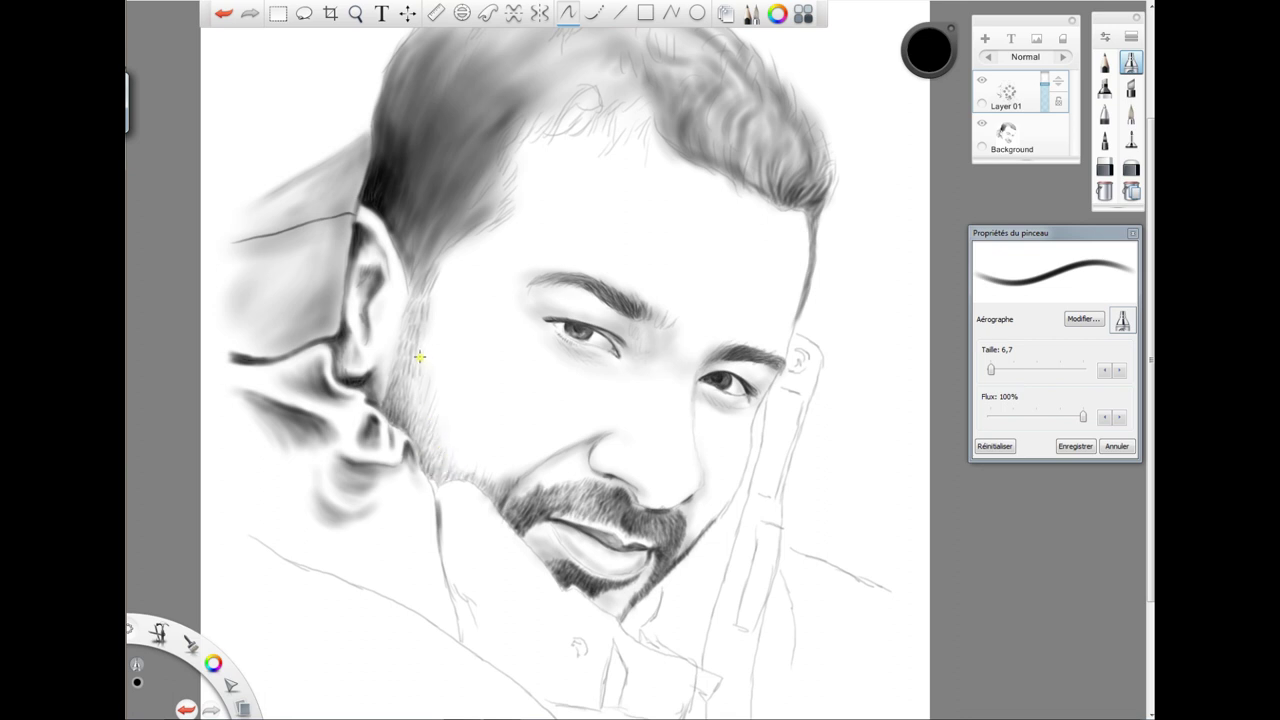
{"action": "left_click_drag", "start_coordinate": [411, 399], "coordinate": [431, 445]}
{"action": "mouse_move", "coordinate": [408, 284]}
{"action": "left_mouse_down"}
{"action": "mouse_move", "coordinate": [403, 243]}
{"action": "mouse_move", "coordinate": [414, 288]}
{"action": "mouse_move", "coordinate": [427, 236]}
{"action": "mouse_move", "coordinate": [407, 238]}
{"action": "mouse_move", "coordinate": [414, 278]}
{"action": "mouse_move", "coordinate": [400, 206]}
{"action": "mouse_move", "coordinate": [429, 206]}
{"action": "left_mouse_up"}
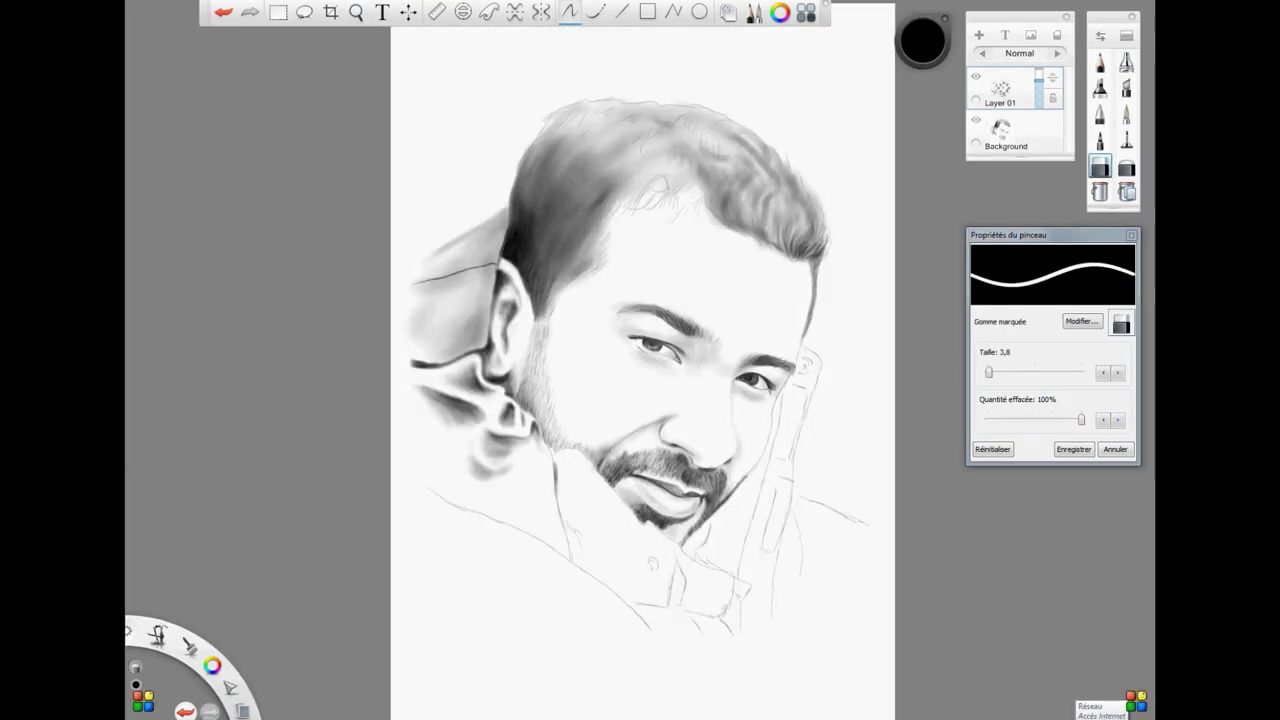
- Switch to the airbrush, darken the front of the hair above the forehead, and raise the brush size to 18,9
{"action": "left_click", "coordinate": [1127, 62]}
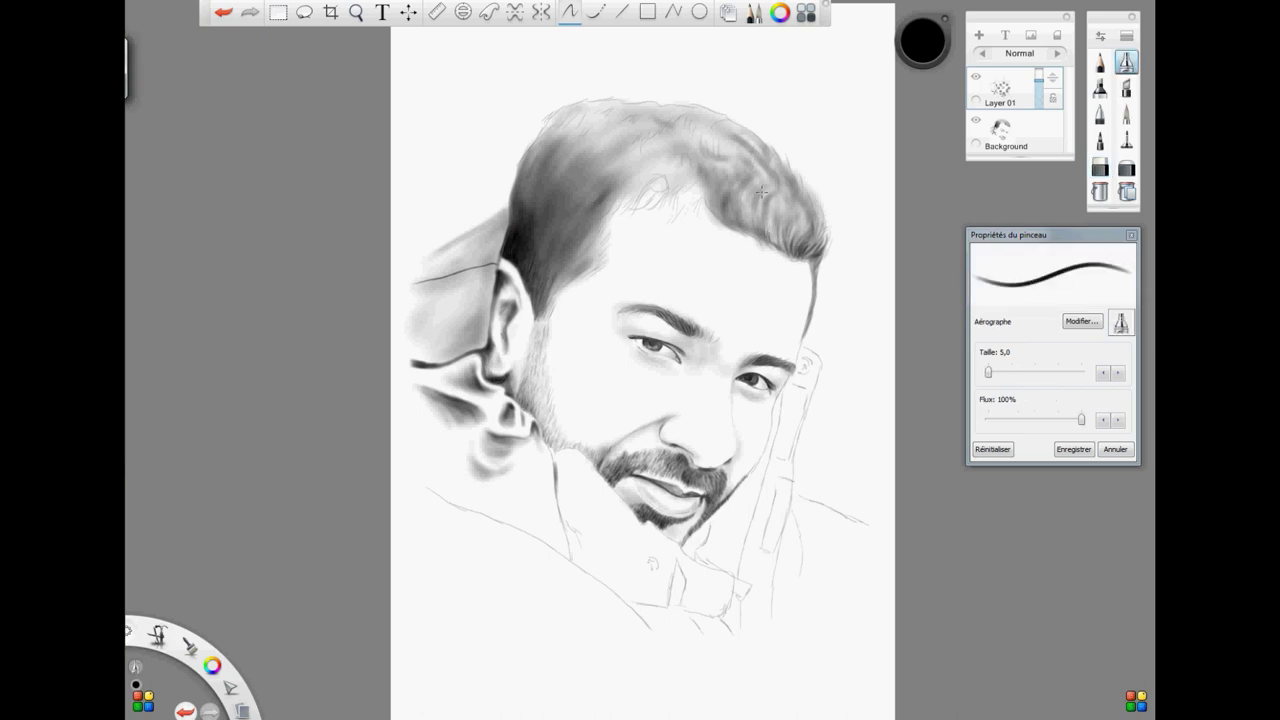
{"action": "left_click_drag", "start_coordinate": [776, 238], "coordinate": [803, 198]}
{"action": "left_click_drag", "start_coordinate": [990, 374], "coordinate": [993, 372]}
{"action": "mouse_move", "coordinate": [760, 224]}
{"action": "left_mouse_down"}
{"action": "mouse_move", "coordinate": [773, 245]}
{"action": "mouse_move", "coordinate": [794, 243]}
{"action": "left_mouse_up"}
{"action": "left_click", "coordinate": [356, 13]}
{"action": "left_click_drag", "start_coordinate": [618, 374], "coordinate": [661, 350]}
{"action": "left_click_drag", "start_coordinate": [673, 380], "coordinate": [603, 532]}
{"action": "left_click_drag", "start_coordinate": [990, 371], "coordinate": [993, 371]}
{"action": "left_click", "coordinate": [795, 290]}
{"action": "left_click_drag", "start_coordinate": [762, 308], "coordinate": [798, 328]}
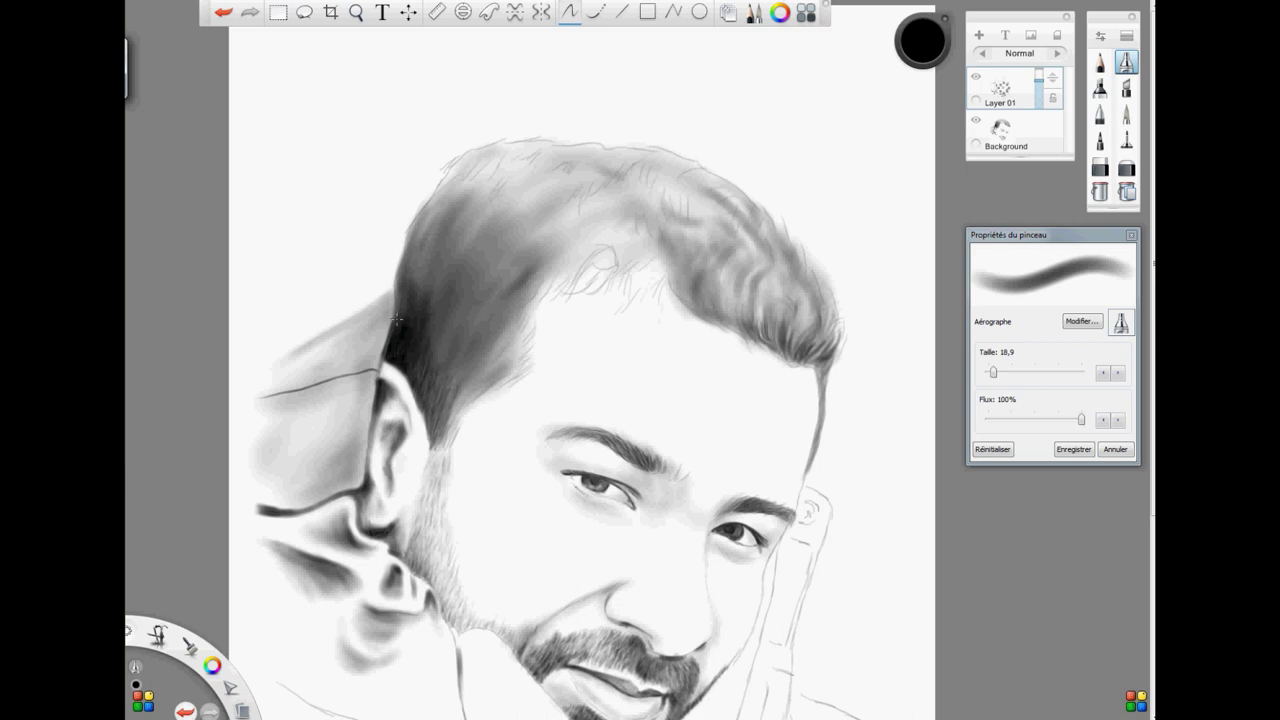
- Darken the side hair above the ear, from the hair's back edge down to the sideburn, with the size 18,9 airbrush
{"action": "mouse_move", "coordinate": [396, 320]}
{"action": "left_mouse_down"}
{"action": "mouse_move", "coordinate": [430, 210]}
{"action": "mouse_move", "coordinate": [404, 276]}
{"action": "mouse_move", "coordinate": [404, 318]}
{"action": "mouse_move", "coordinate": [427, 256]}
{"action": "mouse_move", "coordinate": [411, 312]}
{"action": "mouse_move", "coordinate": [388, 348]}
{"action": "mouse_move", "coordinate": [405, 269]}
{"action": "mouse_move", "coordinate": [420, 346]}
{"action": "left_mouse_up"}
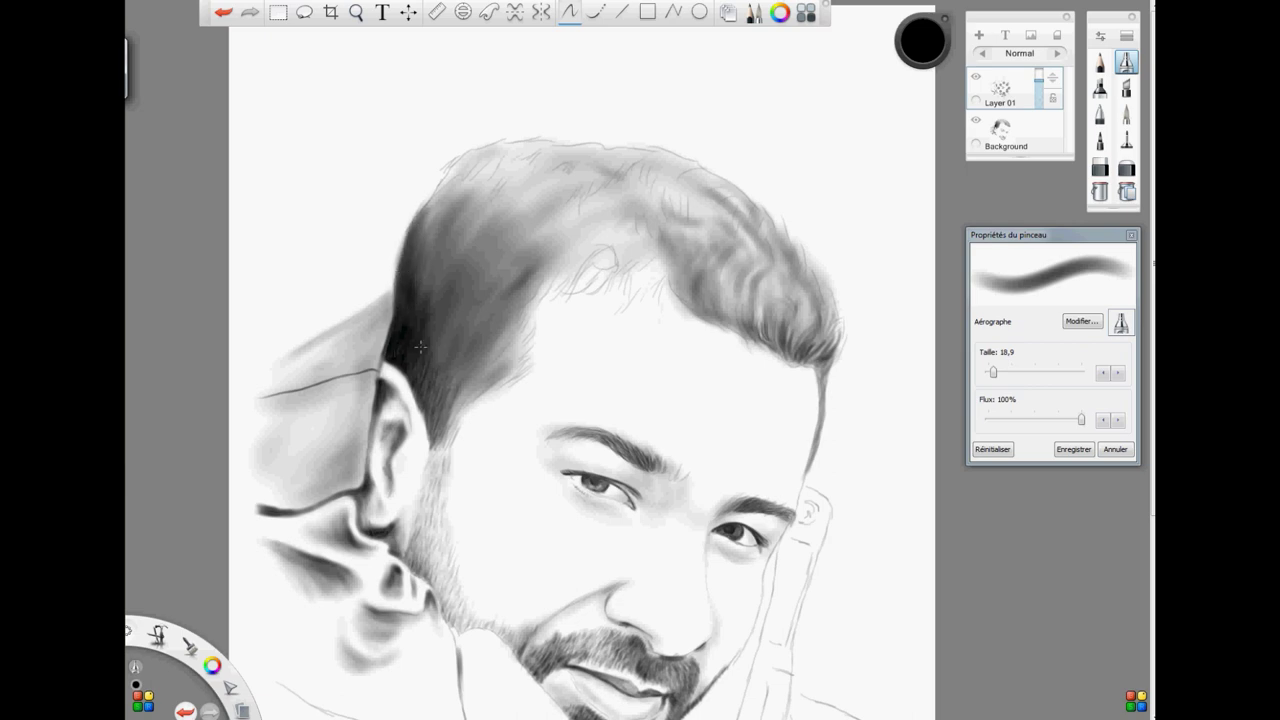
{"action": "mouse_move", "coordinate": [433, 407]}
{"action": "left_mouse_down"}
{"action": "mouse_move", "coordinate": [456, 363]}
{"action": "mouse_move", "coordinate": [425, 391]}
{"action": "left_mouse_up"}
{"action": "left_click_drag", "start_coordinate": [414, 290], "coordinate": [419, 325]}
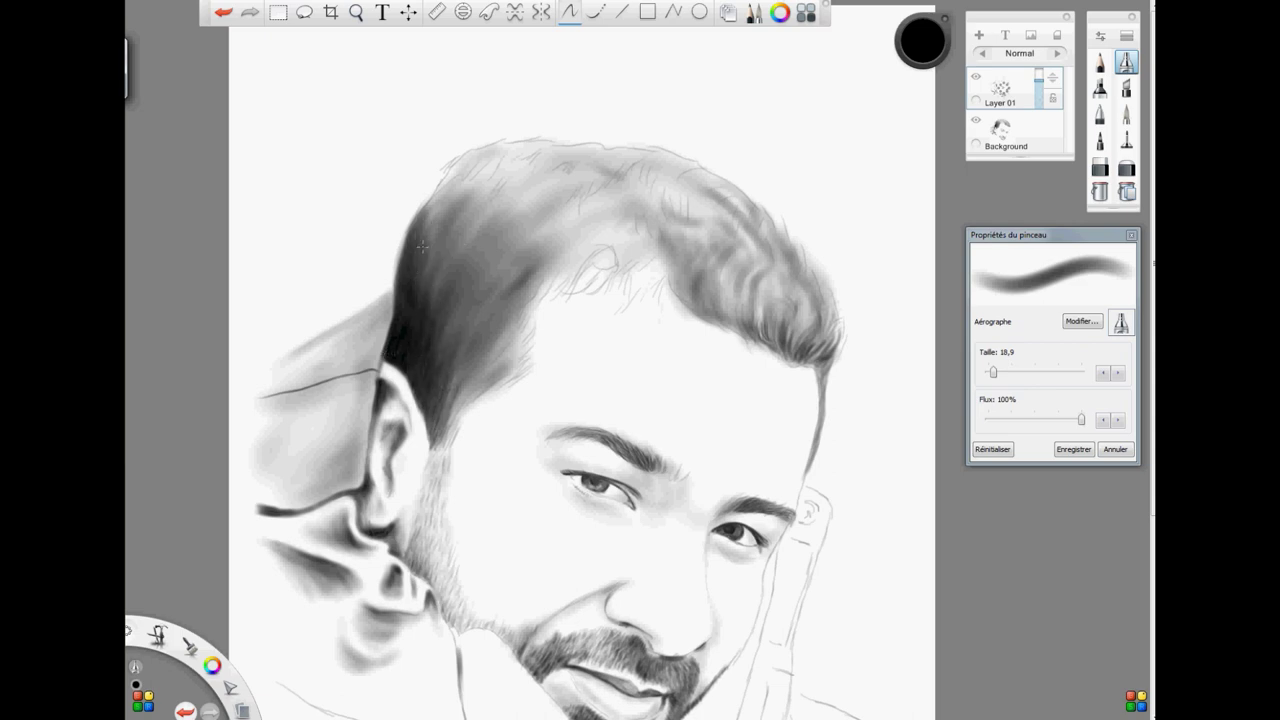
{"action": "mouse_move", "coordinate": [443, 185]}
{"action": "left_mouse_down"}
{"action": "mouse_move", "coordinate": [418, 368]}
{"action": "mouse_move", "coordinate": [437, 400]}
{"action": "left_mouse_up"}
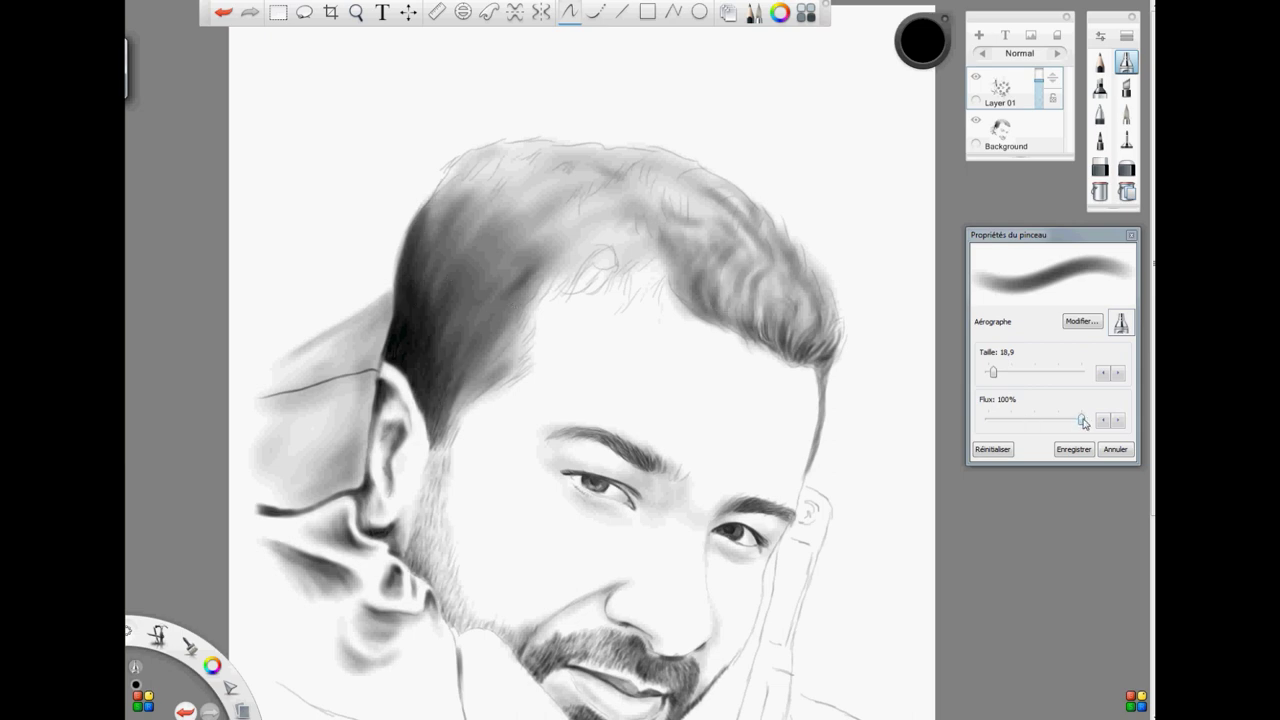
- Darken the lower edge and outer side of the front hair above the forehead with the size 18,9 airbrush
{"action": "mouse_move", "coordinate": [735, 305]}
{"action": "left_mouse_down"}
{"action": "mouse_move", "coordinate": [677, 273]}
{"action": "mouse_move", "coordinate": [737, 327]}
{"action": "mouse_move", "coordinate": [795, 355]}
{"action": "mouse_move", "coordinate": [832, 352]}
{"action": "mouse_move", "coordinate": [789, 365]}
{"action": "mouse_move", "coordinate": [839, 352]}
{"action": "mouse_move", "coordinate": [785, 303]}
{"action": "left_mouse_up"}
{"action": "left_click_drag", "start_coordinate": [672, 264], "coordinate": [687, 298]}
{"action": "left_click_drag", "start_coordinate": [739, 298], "coordinate": [750, 314]}
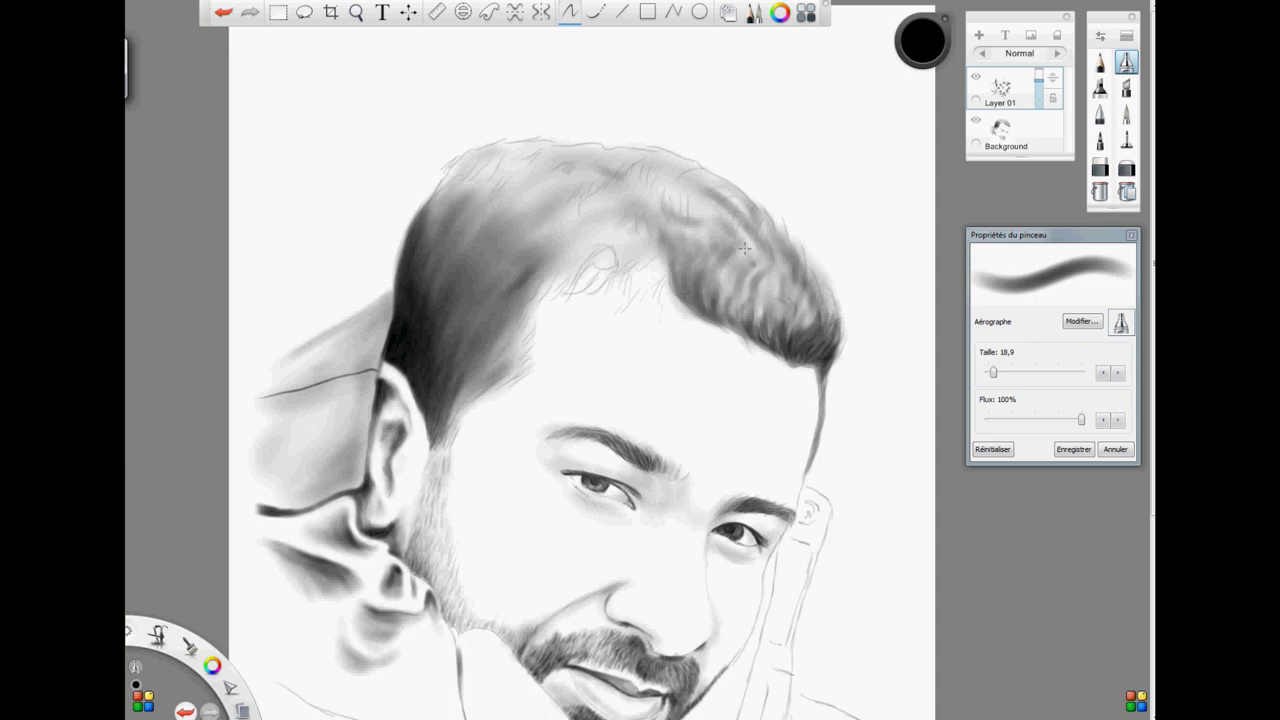
{"action": "mouse_move", "coordinate": [745, 247]}
{"action": "left_mouse_down"}
{"action": "mouse_move", "coordinate": [772, 271]}
{"action": "mouse_move", "coordinate": [686, 206]}
{"action": "mouse_move", "coordinate": [802, 289]}
{"action": "mouse_move", "coordinate": [778, 305]}
{"action": "mouse_move", "coordinate": [775, 345]}
{"action": "mouse_move", "coordinate": [801, 331]}
{"action": "mouse_move", "coordinate": [818, 367]}
{"action": "mouse_move", "coordinate": [806, 258]}
{"action": "left_mouse_up"}
- Set the airbrush size to 11,9 and paint short dark locks in the front hair, along the hairline and on the crown
{"action": "left_click_drag", "start_coordinate": [993, 372], "coordinate": [990, 372]}
{"action": "mouse_move", "coordinate": [808, 282]}
{"action": "left_mouse_down"}
{"action": "mouse_move", "coordinate": [767, 295]}
{"action": "mouse_move", "coordinate": [784, 273]}
{"action": "mouse_move", "coordinate": [762, 283]}
{"action": "mouse_move", "coordinate": [787, 293]}
{"action": "mouse_move", "coordinate": [789, 330]}
{"action": "mouse_move", "coordinate": [773, 316]}
{"action": "mouse_move", "coordinate": [761, 325]}
{"action": "mouse_move", "coordinate": [800, 320]}
{"action": "mouse_move", "coordinate": [800, 284]}
{"action": "mouse_move", "coordinate": [795, 302]}
{"action": "mouse_move", "coordinate": [692, 294]}
{"action": "mouse_move", "coordinate": [689, 307]}
{"action": "mouse_move", "coordinate": [682, 276]}
{"action": "mouse_move", "coordinate": [683, 287]}
{"action": "mouse_move", "coordinate": [723, 261]}
{"action": "mouse_move", "coordinate": [682, 294]}
{"action": "mouse_move", "coordinate": [726, 278]}
{"action": "mouse_move", "coordinate": [728, 311]}
{"action": "mouse_move", "coordinate": [717, 244]}
{"action": "left_mouse_up"}
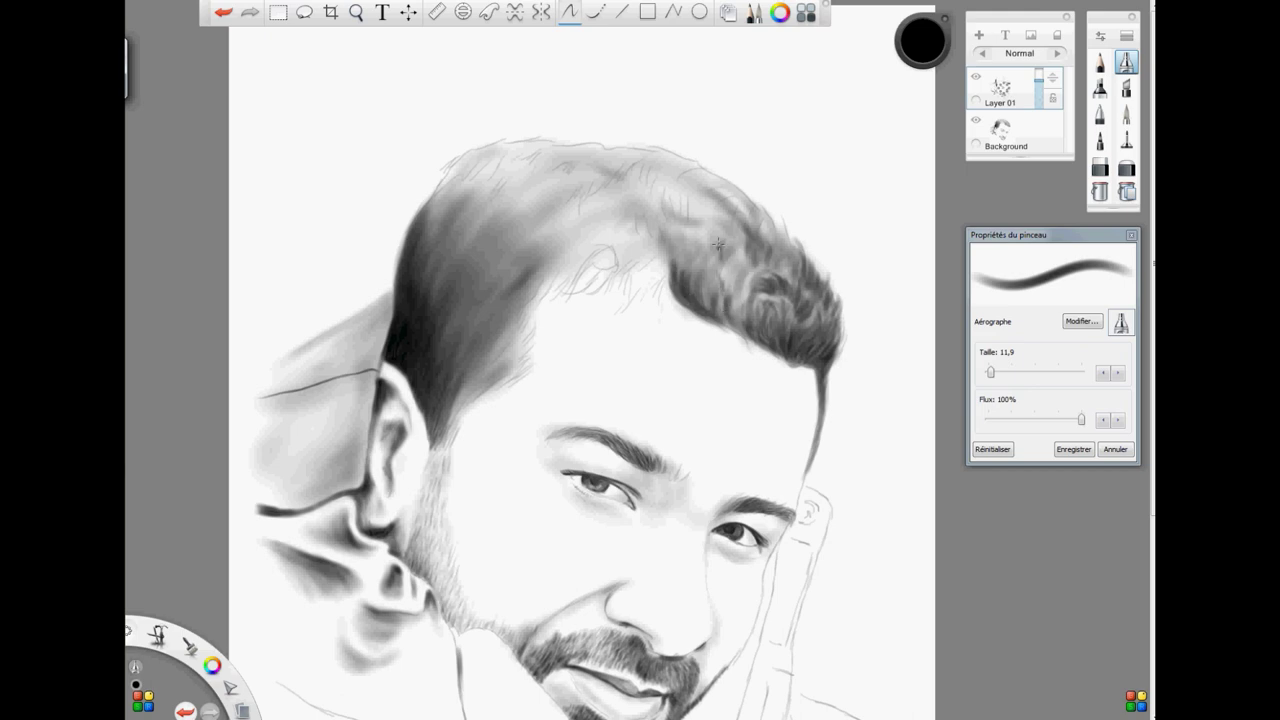
{"action": "mouse_move", "coordinate": [552, 177]}
{"action": "left_mouse_down"}
{"action": "mouse_move", "coordinate": [517, 167]}
{"action": "mouse_move", "coordinate": [538, 158]}
{"action": "mouse_move", "coordinate": [445, 178]}
{"action": "mouse_move", "coordinate": [502, 158]}
{"action": "mouse_move", "coordinate": [482, 177]}
{"action": "mouse_move", "coordinate": [495, 148]}
{"action": "mouse_move", "coordinate": [456, 162]}
{"action": "mouse_move", "coordinate": [538, 143]}
{"action": "mouse_move", "coordinate": [453, 200]}
{"action": "left_mouse_up"}
{"action": "mouse_move", "coordinate": [626, 232]}
{"action": "left_mouse_down"}
{"action": "mouse_move", "coordinate": [592, 258]}
{"action": "mouse_move", "coordinate": [574, 250]}
{"action": "mouse_move", "coordinate": [630, 285]}
{"action": "mouse_move", "coordinate": [661, 261]}
{"action": "mouse_move", "coordinate": [546, 287]}
{"action": "left_mouse_up"}
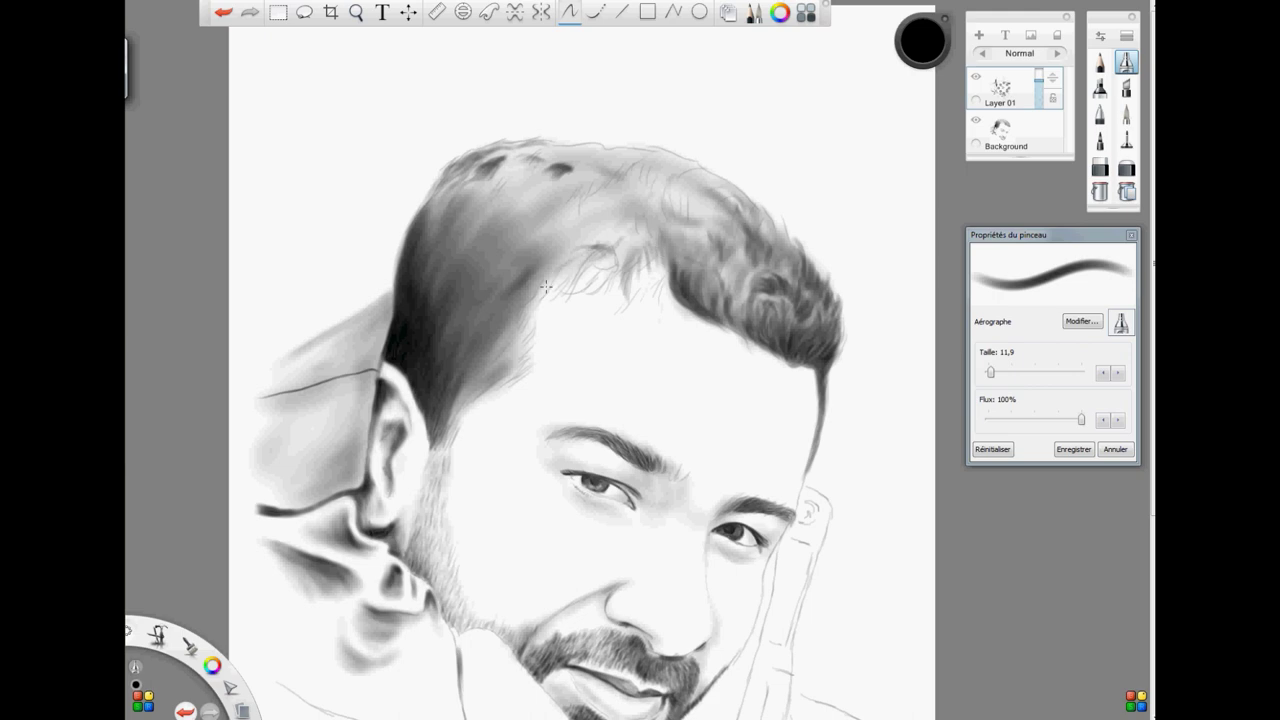
{"action": "mouse_move", "coordinate": [733, 311]}
{"action": "left_mouse_down"}
{"action": "mouse_move", "coordinate": [744, 254]}
{"action": "mouse_move", "coordinate": [733, 267]}
{"action": "mouse_move", "coordinate": [719, 240]}
{"action": "mouse_move", "coordinate": [709, 257]}
{"action": "mouse_move", "coordinate": [728, 266]}
{"action": "mouse_move", "coordinate": [741, 251]}
{"action": "mouse_move", "coordinate": [728, 284]}
{"action": "mouse_move", "coordinate": [733, 297]}
{"action": "mouse_move", "coordinate": [742, 288]}
{"action": "mouse_move", "coordinate": [744, 315]}
{"action": "mouse_move", "coordinate": [786, 300]}
{"action": "mouse_move", "coordinate": [804, 330]}
{"action": "mouse_move", "coordinate": [803, 286]}
{"action": "mouse_move", "coordinate": [832, 286]}
{"action": "mouse_move", "coordinate": [819, 263]}
{"action": "mouse_move", "coordinate": [817, 275]}
{"action": "mouse_move", "coordinate": [794, 271]}
{"action": "mouse_move", "coordinate": [793, 245]}
{"action": "mouse_move", "coordinate": [780, 257]}
{"action": "mouse_move", "coordinate": [756, 248]}
{"action": "mouse_move", "coordinate": [762, 266]}
{"action": "mouse_move", "coordinate": [741, 265]}
{"action": "mouse_move", "coordinate": [750, 257]}
{"action": "mouse_move", "coordinate": [752, 286]}
{"action": "mouse_move", "coordinate": [763, 267]}
{"action": "mouse_move", "coordinate": [764, 305]}
{"action": "mouse_move", "coordinate": [764, 257]}
{"action": "mouse_move", "coordinate": [781, 261]}
{"action": "mouse_move", "coordinate": [772, 239]}
{"action": "mouse_move", "coordinate": [765, 262]}
{"action": "mouse_move", "coordinate": [783, 270]}
{"action": "mouse_move", "coordinate": [776, 233]}
{"action": "mouse_move", "coordinate": [737, 203]}
{"action": "mouse_move", "coordinate": [777, 312]}
{"action": "left_mouse_up"}
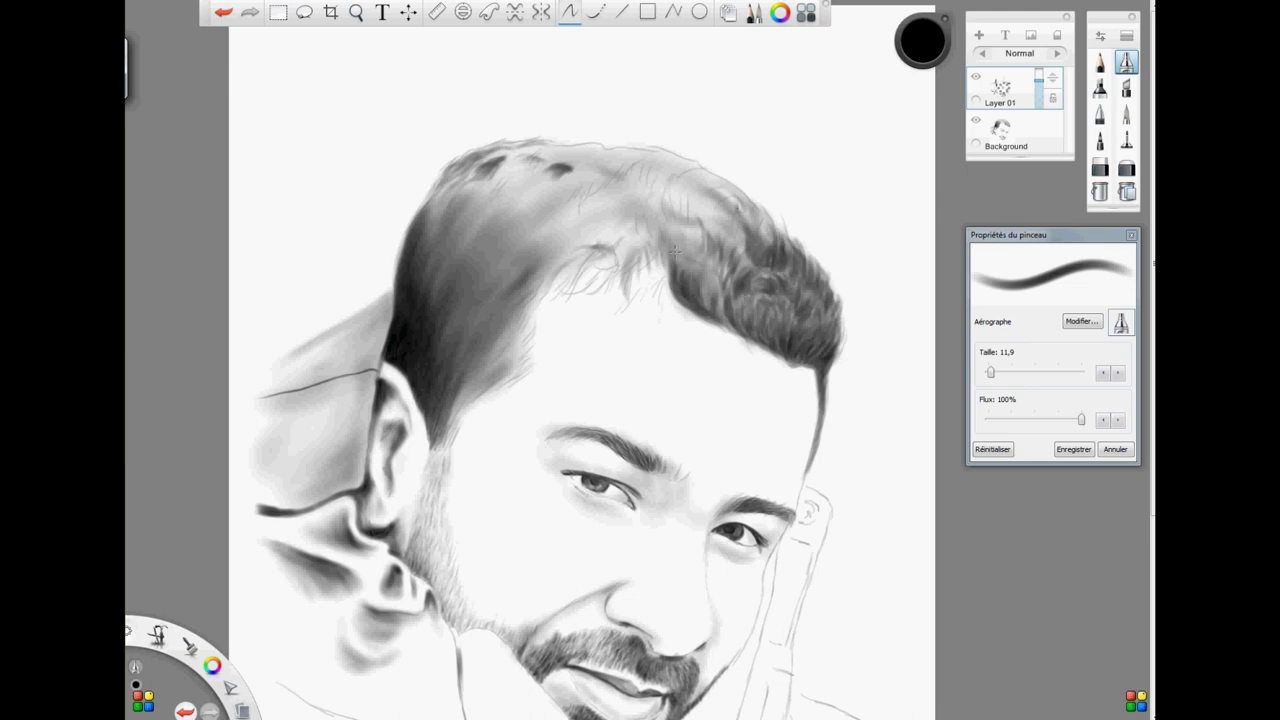
{"action": "mouse_move", "coordinate": [676, 252]}
{"action": "left_mouse_down"}
{"action": "mouse_move", "coordinate": [648, 217]}
{"action": "mouse_move", "coordinate": [655, 255]}
{"action": "mouse_move", "coordinate": [669, 259]}
{"action": "mouse_move", "coordinate": [666, 208]}
{"action": "mouse_move", "coordinate": [678, 212]}
{"action": "mouse_move", "coordinate": [652, 148]}
{"action": "mouse_move", "coordinate": [624, 181]}
{"action": "mouse_move", "coordinate": [628, 170]}
{"action": "mouse_move", "coordinate": [598, 183]}
{"action": "mouse_move", "coordinate": [566, 152]}
{"action": "mouse_move", "coordinate": [503, 139]}
{"action": "mouse_move", "coordinate": [490, 192]}
{"action": "mouse_move", "coordinate": [425, 211]}
{"action": "mouse_move", "coordinate": [527, 168]}
{"action": "mouse_move", "coordinate": [494, 196]}
{"action": "mouse_move", "coordinate": [533, 148]}
{"action": "mouse_move", "coordinate": [491, 148]}
{"action": "mouse_move", "coordinate": [423, 216]}
{"action": "mouse_move", "coordinate": [431, 205]}
{"action": "mouse_move", "coordinate": [429, 246]}
{"action": "mouse_move", "coordinate": [440, 195]}
{"action": "mouse_move", "coordinate": [436, 224]}
{"action": "mouse_move", "coordinate": [488, 178]}
{"action": "mouse_move", "coordinate": [464, 166]}
{"action": "mouse_move", "coordinate": [533, 155]}
{"action": "mouse_move", "coordinate": [462, 188]}
{"action": "mouse_move", "coordinate": [481, 158]}
{"action": "mouse_move", "coordinate": [474, 183]}
{"action": "mouse_move", "coordinate": [514, 157]}
{"action": "mouse_move", "coordinate": [503, 143]}
{"action": "mouse_move", "coordinate": [522, 167]}
{"action": "left_mouse_up"}
- Add dark directional hair strokes to the side hair, from the sideburn and temple up towards the crown
{"action": "mouse_move", "coordinate": [466, 364]}
{"action": "left_mouse_down"}
{"action": "mouse_move", "coordinate": [455, 435]}
{"action": "mouse_move", "coordinate": [522, 328]}
{"action": "mouse_move", "coordinate": [488, 366]}
{"action": "left_mouse_up"}
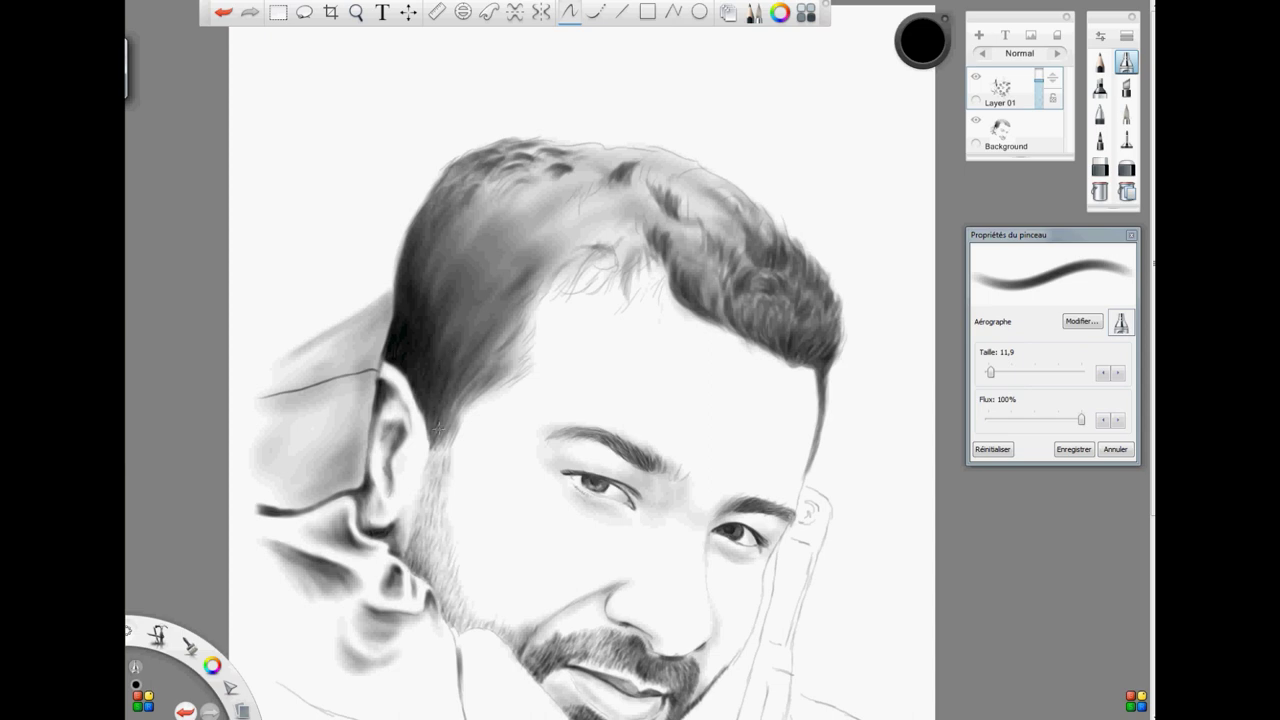
{"action": "mouse_move", "coordinate": [437, 428]}
{"action": "left_mouse_down"}
{"action": "mouse_move", "coordinate": [522, 362]}
{"action": "mouse_move", "coordinate": [524, 332]}
{"action": "mouse_move", "coordinate": [500, 345]}
{"action": "mouse_move", "coordinate": [510, 368]}
{"action": "mouse_move", "coordinate": [516, 298]}
{"action": "mouse_move", "coordinate": [460, 355]}
{"action": "mouse_move", "coordinate": [464, 391]}
{"action": "left_mouse_up"}
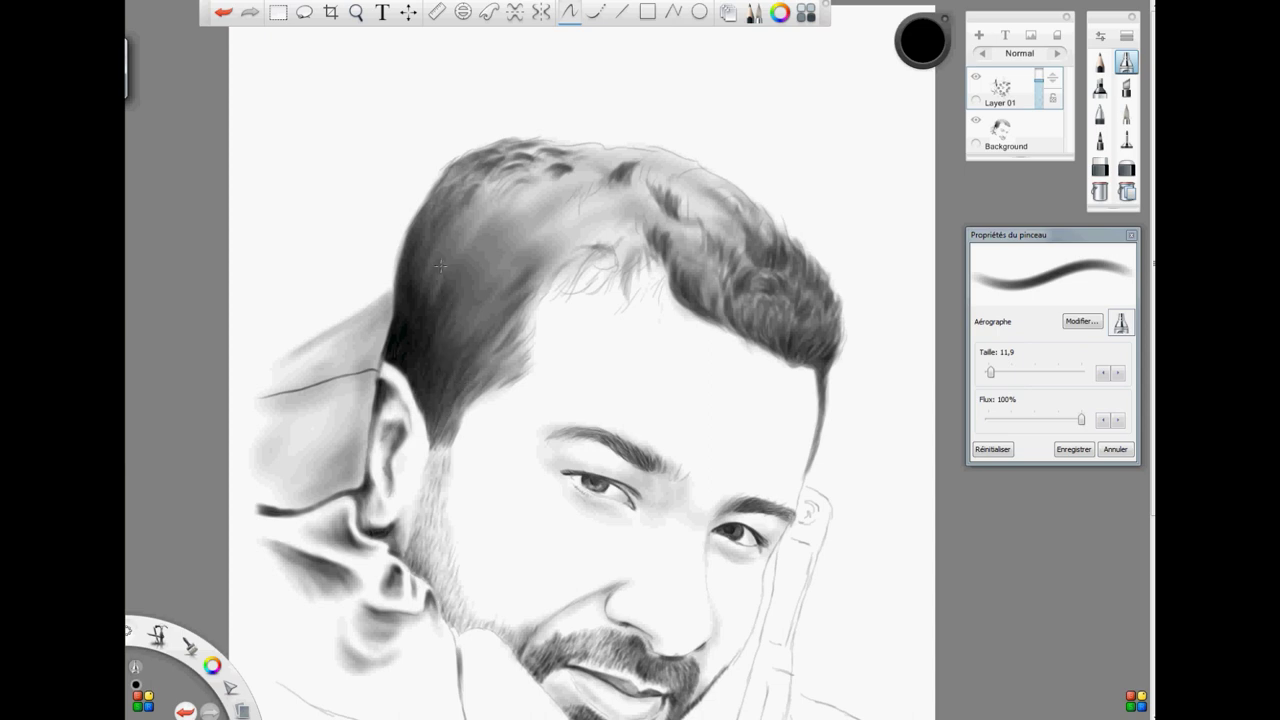
{"action": "mouse_move", "coordinate": [440, 265]}
{"action": "left_mouse_down"}
{"action": "mouse_move", "coordinate": [432, 253]}
{"action": "mouse_move", "coordinate": [458, 322]}
{"action": "mouse_move", "coordinate": [444, 328]}
{"action": "left_mouse_up"}
{"action": "left_click_drag", "start_coordinate": [441, 260], "coordinate": [454, 218]}
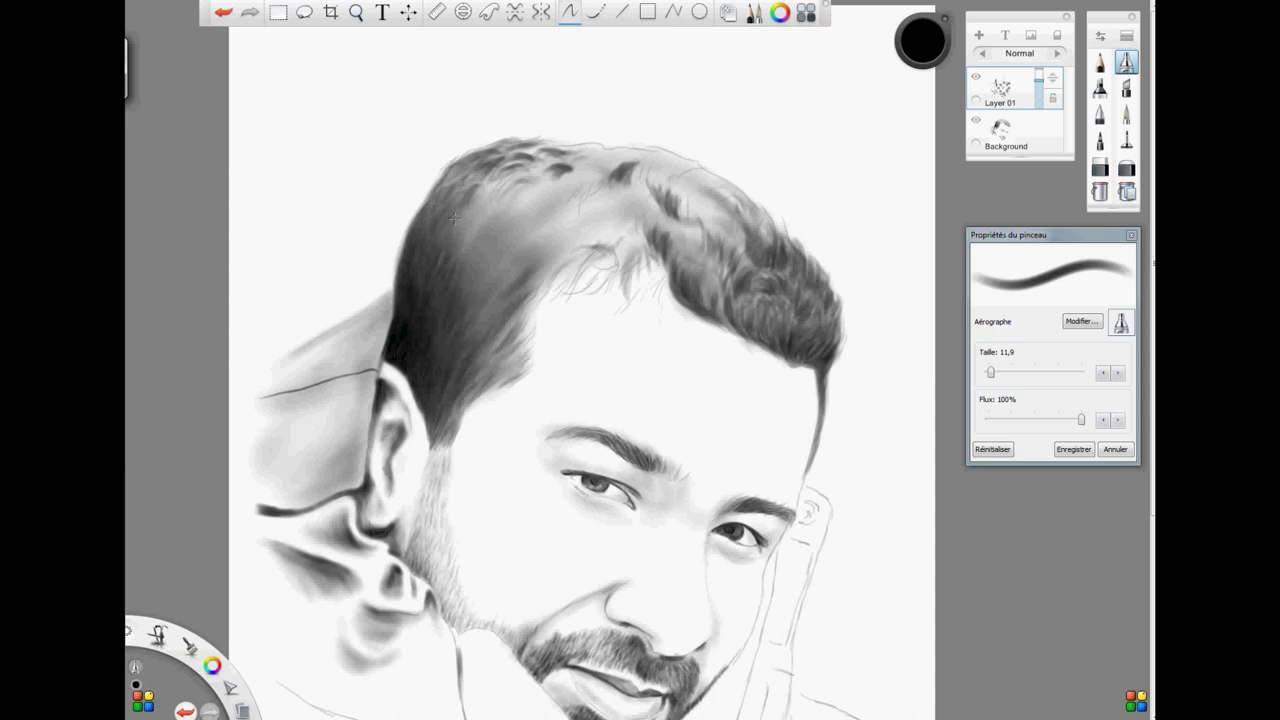
{"action": "left_click_drag", "start_coordinate": [473, 266], "coordinate": [489, 303]}
{"action": "left_click_drag", "start_coordinate": [437, 385], "coordinate": [439, 357]}
{"action": "mouse_move", "coordinate": [499, 290]}
{"action": "left_mouse_down"}
{"action": "mouse_move", "coordinate": [488, 305]}
{"action": "mouse_move", "coordinate": [461, 244]}
{"action": "left_mouse_up"}
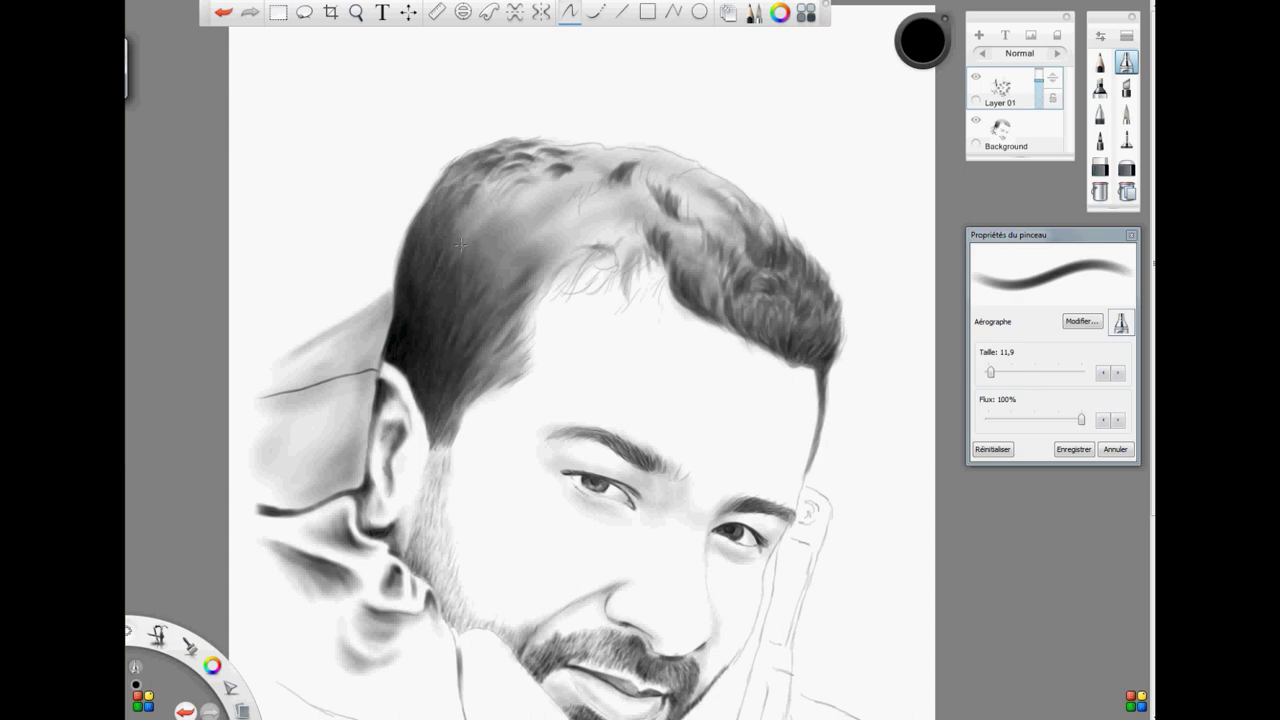
{"action": "left_click_drag", "start_coordinate": [536, 290], "coordinate": [518, 341]}
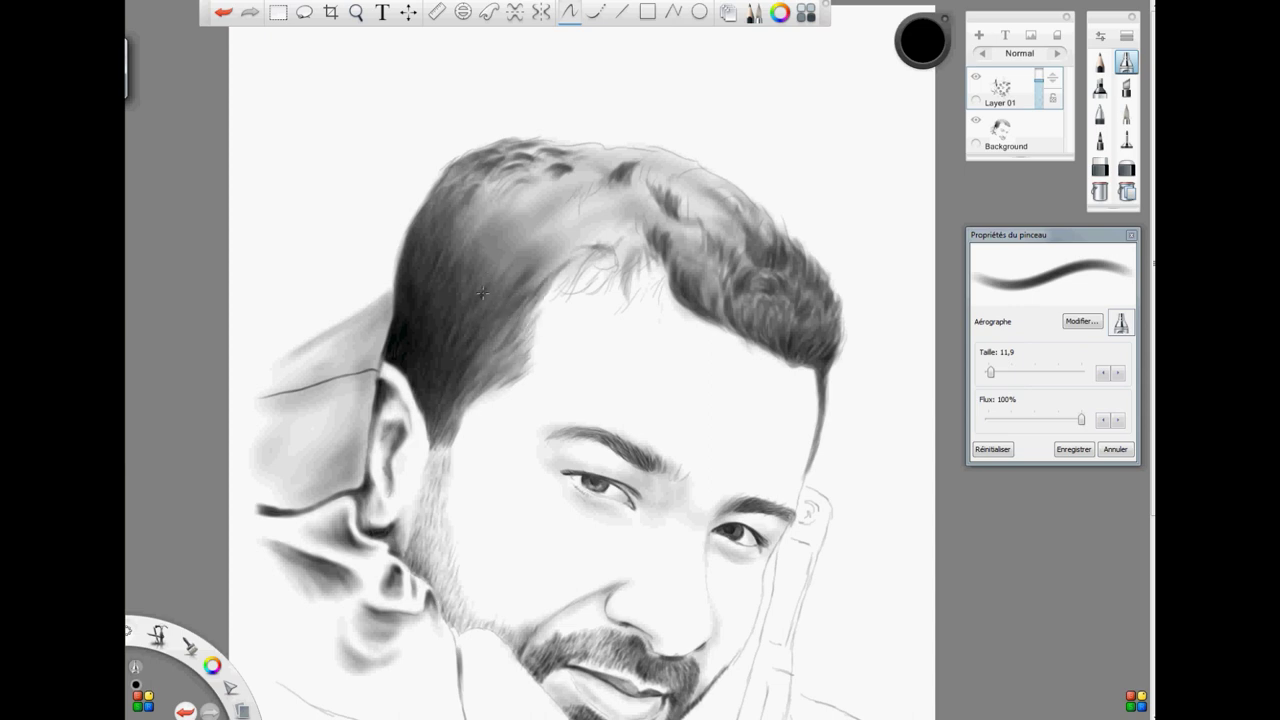
- Add hair strokes across the top outline and crown, deepen the front curls, and darken the upper side hair
{"action": "mouse_move", "coordinate": [540, 248]}
{"action": "left_mouse_down"}
{"action": "mouse_move", "coordinate": [588, 208]}
{"action": "mouse_move", "coordinate": [570, 204]}
{"action": "mouse_move", "coordinate": [600, 190]}
{"action": "left_mouse_up"}
{"action": "mouse_move", "coordinate": [680, 159]}
{"action": "left_mouse_down"}
{"action": "mouse_move", "coordinate": [696, 189]}
{"action": "mouse_move", "coordinate": [615, 150]}
{"action": "mouse_move", "coordinate": [532, 153]}
{"action": "mouse_move", "coordinate": [535, 184]}
{"action": "mouse_move", "coordinate": [484, 171]}
{"action": "left_mouse_up"}
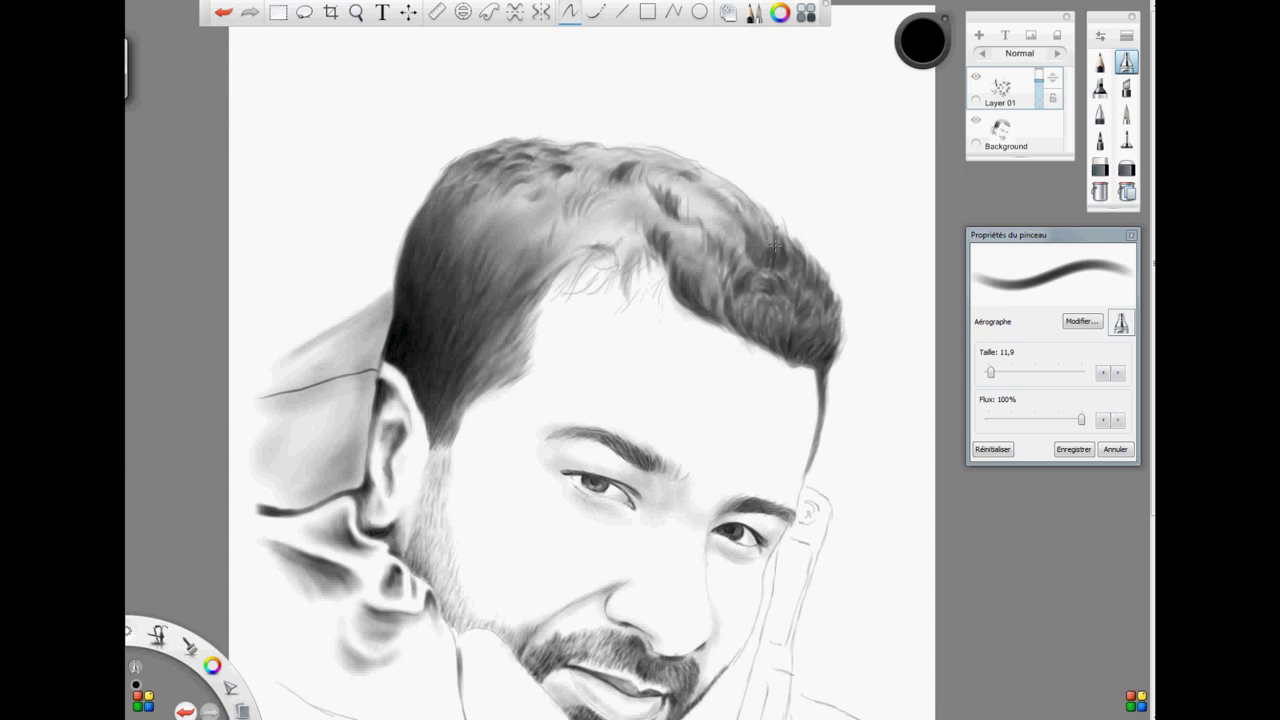
{"action": "mouse_move", "coordinate": [775, 244]}
{"action": "left_mouse_down"}
{"action": "mouse_move", "coordinate": [780, 234]}
{"action": "mouse_move", "coordinate": [705, 176]}
{"action": "mouse_move", "coordinate": [728, 220]}
{"action": "mouse_move", "coordinate": [755, 230]}
{"action": "mouse_move", "coordinate": [712, 300]}
{"action": "mouse_move", "coordinate": [770, 305]}
{"action": "left_mouse_up"}
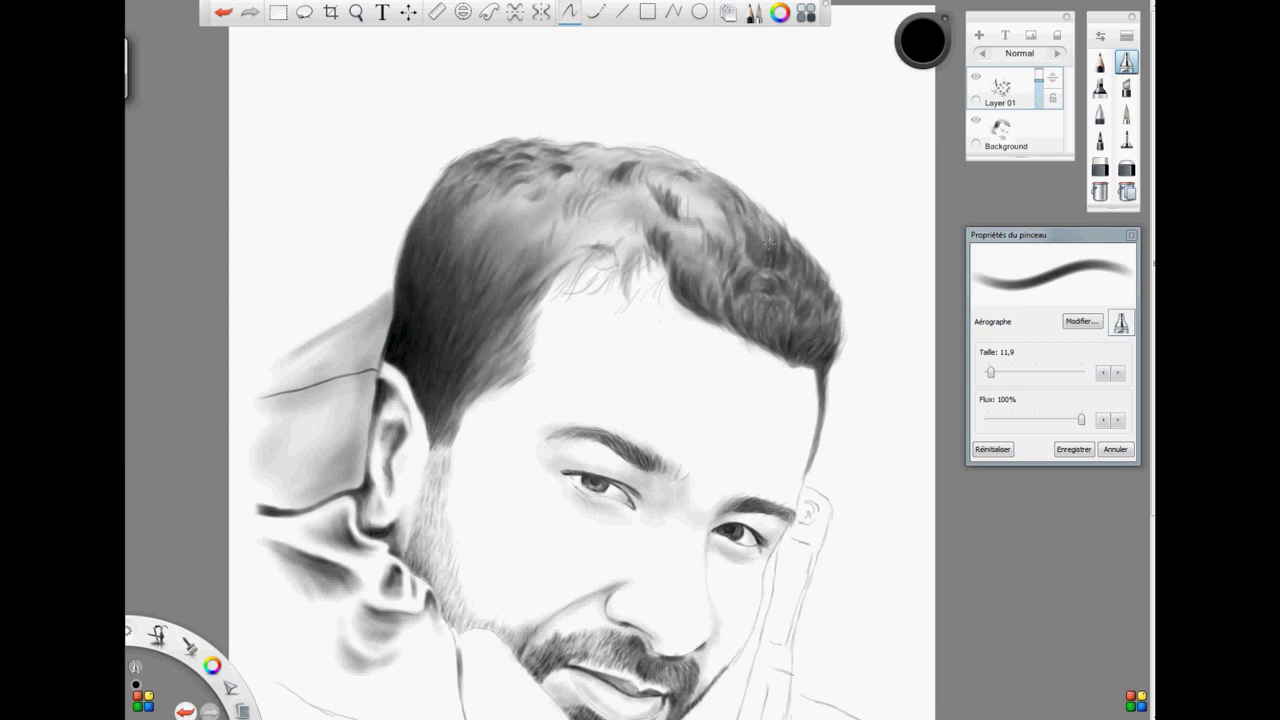
{"action": "mouse_move", "coordinate": [770, 242]}
{"action": "left_mouse_down"}
{"action": "mouse_move", "coordinate": [760, 215]}
{"action": "mouse_move", "coordinate": [675, 248]}
{"action": "mouse_move", "coordinate": [656, 282]}
{"action": "mouse_move", "coordinate": [675, 237]}
{"action": "mouse_move", "coordinate": [700, 255]}
{"action": "mouse_move", "coordinate": [693, 232]}
{"action": "mouse_move", "coordinate": [684, 250]}
{"action": "mouse_move", "coordinate": [711, 267]}
{"action": "mouse_move", "coordinate": [715, 228]}
{"action": "mouse_move", "coordinate": [691, 179]}
{"action": "mouse_move", "coordinate": [690, 218]}
{"action": "mouse_move", "coordinate": [668, 254]}
{"action": "left_mouse_up"}
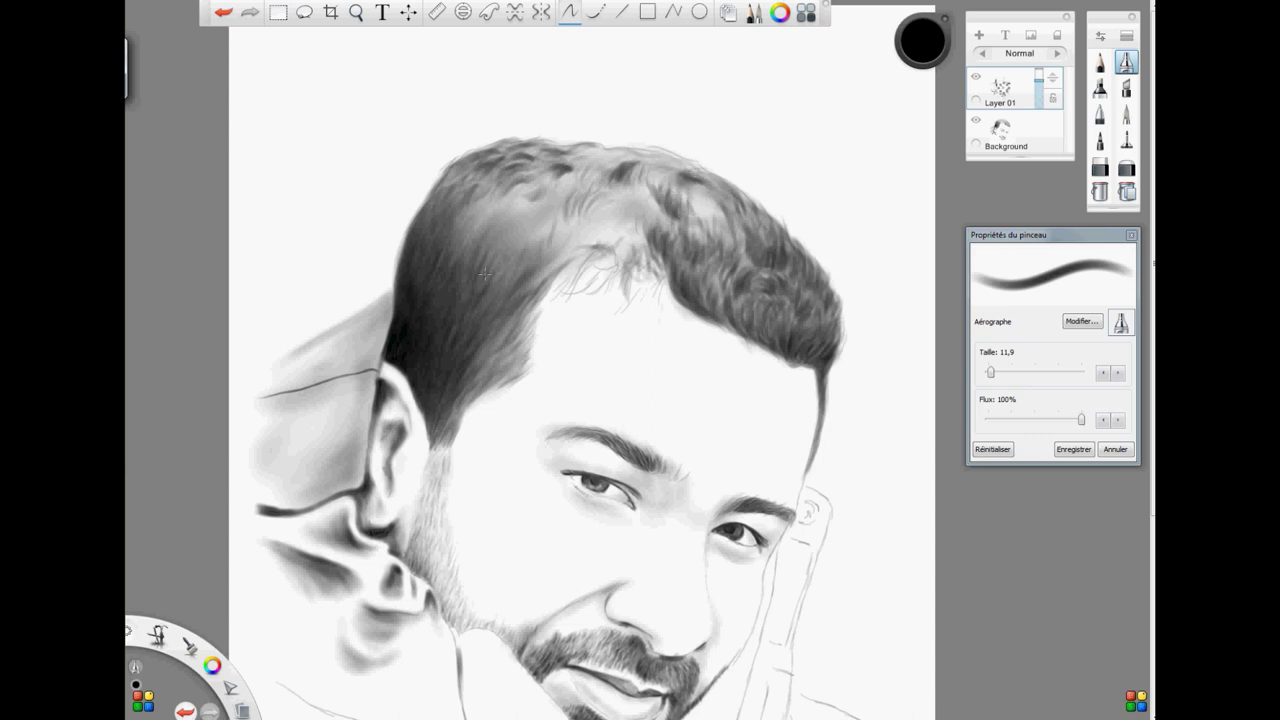
{"action": "mouse_move", "coordinate": [469, 218]}
{"action": "left_mouse_down"}
{"action": "mouse_move", "coordinate": [472, 262]}
{"action": "mouse_move", "coordinate": [476, 200]}
{"action": "mouse_move", "coordinate": [500, 278]}
{"action": "mouse_move", "coordinate": [510, 265]}
{"action": "mouse_move", "coordinate": [520, 275]}
{"action": "mouse_move", "coordinate": [495, 205]}
{"action": "mouse_move", "coordinate": [480, 210]}
{"action": "mouse_move", "coordinate": [508, 296]}
{"action": "left_mouse_up"}
- Select the Background layer and add dark hair strokes along the crown's outline and the upper side hair
{"action": "left_click", "coordinate": [1013, 131]}
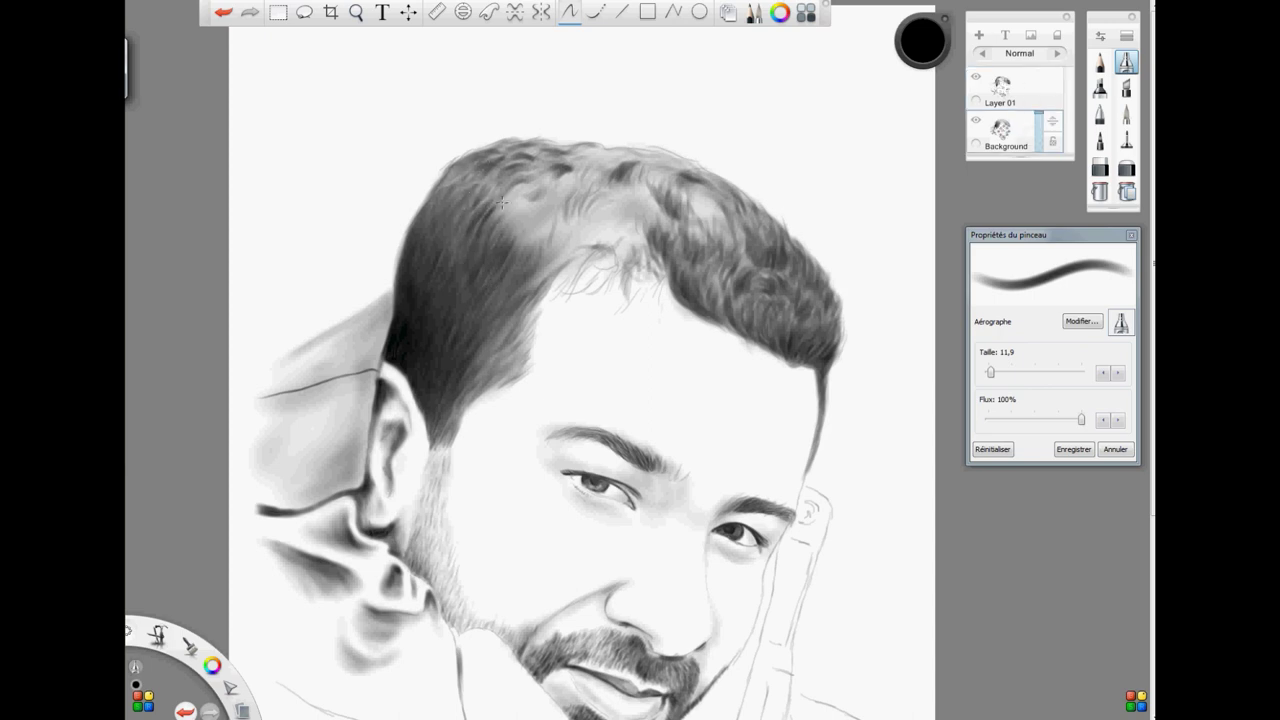
{"action": "mouse_move", "coordinate": [497, 220]}
{"action": "left_mouse_down"}
{"action": "mouse_move", "coordinate": [512, 195]}
{"action": "mouse_move", "coordinate": [486, 190]}
{"action": "mouse_move", "coordinate": [486, 175]}
{"action": "left_mouse_up"}
{"action": "mouse_move", "coordinate": [592, 166]}
{"action": "left_mouse_down"}
{"action": "mouse_move", "coordinate": [570, 168]}
{"action": "mouse_move", "coordinate": [585, 176]}
{"action": "mouse_move", "coordinate": [508, 145]}
{"action": "left_mouse_up"}
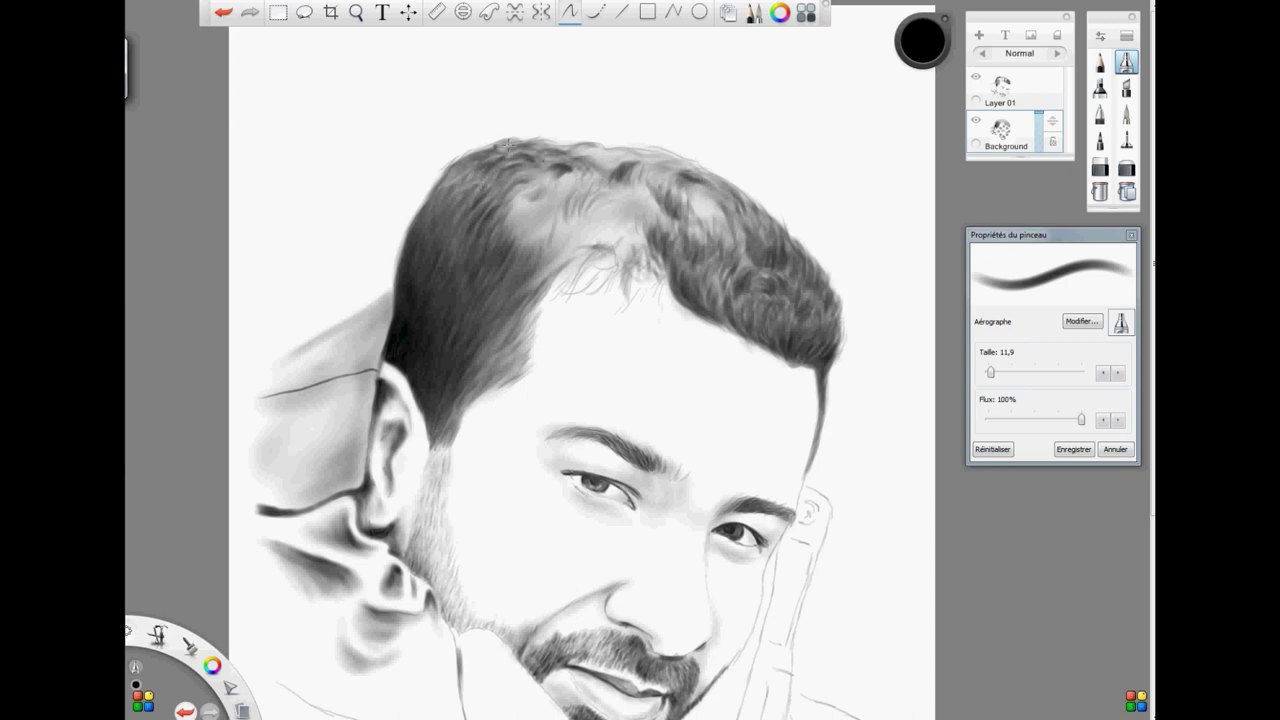
{"action": "left_click_drag", "start_coordinate": [577, 242], "coordinate": [508, 225]}
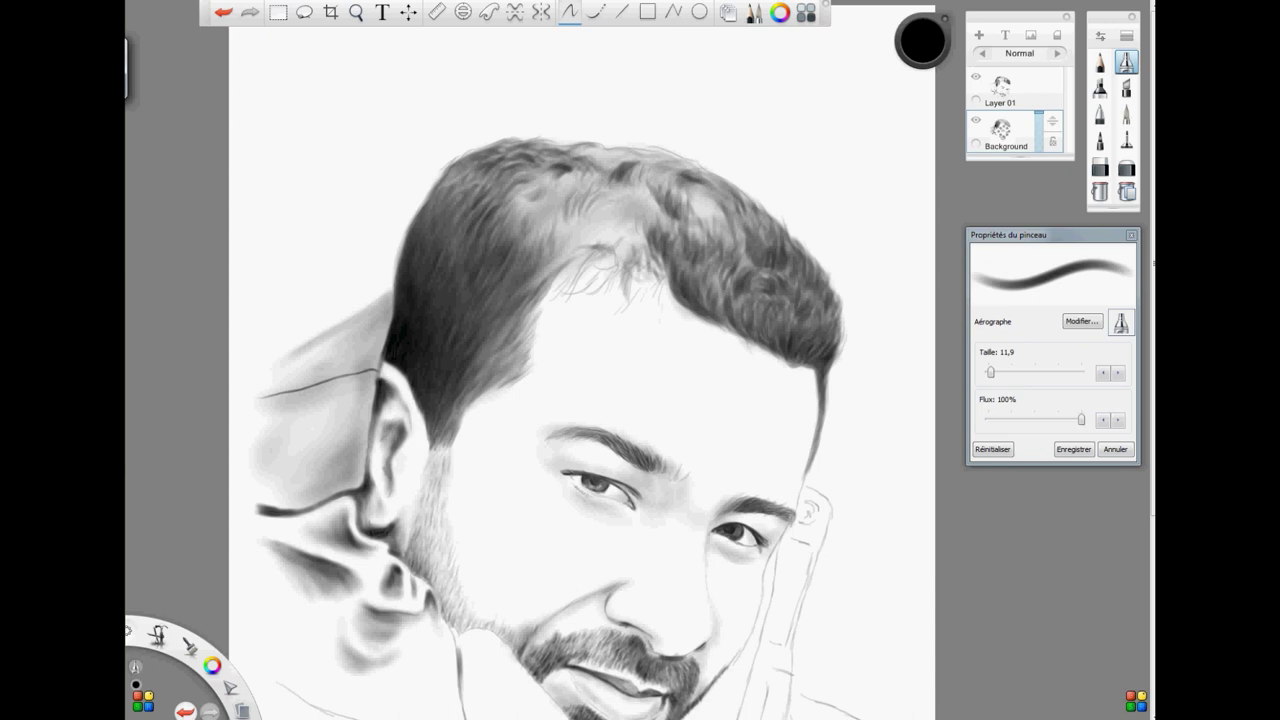
- Paint dark locks in the light patches of the front hair and above the hairline, undoing one stroke along the way
{"action": "left_click_drag", "start_coordinate": [675, 236], "coordinate": [681, 258]}
{"action": "left_click_drag", "start_coordinate": [694, 204], "coordinate": [700, 238]}
{"action": "mouse_move", "coordinate": [615, 230]}
{"action": "left_mouse_down"}
{"action": "mouse_move", "coordinate": [561, 224]}
{"action": "mouse_move", "coordinate": [614, 225]}
{"action": "mouse_move", "coordinate": [587, 237]}
{"action": "mouse_move", "coordinate": [609, 240]}
{"action": "mouse_move", "coordinate": [606, 207]}
{"action": "mouse_move", "coordinate": [641, 256]}
{"action": "mouse_move", "coordinate": [602, 235]}
{"action": "mouse_move", "coordinate": [637, 219]}
{"action": "mouse_move", "coordinate": [630, 250]}
{"action": "mouse_move", "coordinate": [534, 286]}
{"action": "left_mouse_up"}
{"action": "mouse_move", "coordinate": [547, 215]}
{"action": "left_mouse_down"}
{"action": "mouse_move", "coordinate": [505, 206]}
{"action": "mouse_move", "coordinate": [535, 203]}
{"action": "mouse_move", "coordinate": [531, 190]}
{"action": "mouse_move", "coordinate": [519, 219]}
{"action": "mouse_move", "coordinate": [549, 178]}
{"action": "mouse_move", "coordinate": [520, 173]}
{"action": "mouse_move", "coordinate": [535, 159]}
{"action": "mouse_move", "coordinate": [494, 184]}
{"action": "mouse_move", "coordinate": [547, 177]}
{"action": "mouse_move", "coordinate": [549, 192]}
{"action": "mouse_move", "coordinate": [581, 171]}
{"action": "mouse_move", "coordinate": [539, 187]}
{"action": "mouse_move", "coordinate": [560, 231]}
{"action": "left_mouse_up"}
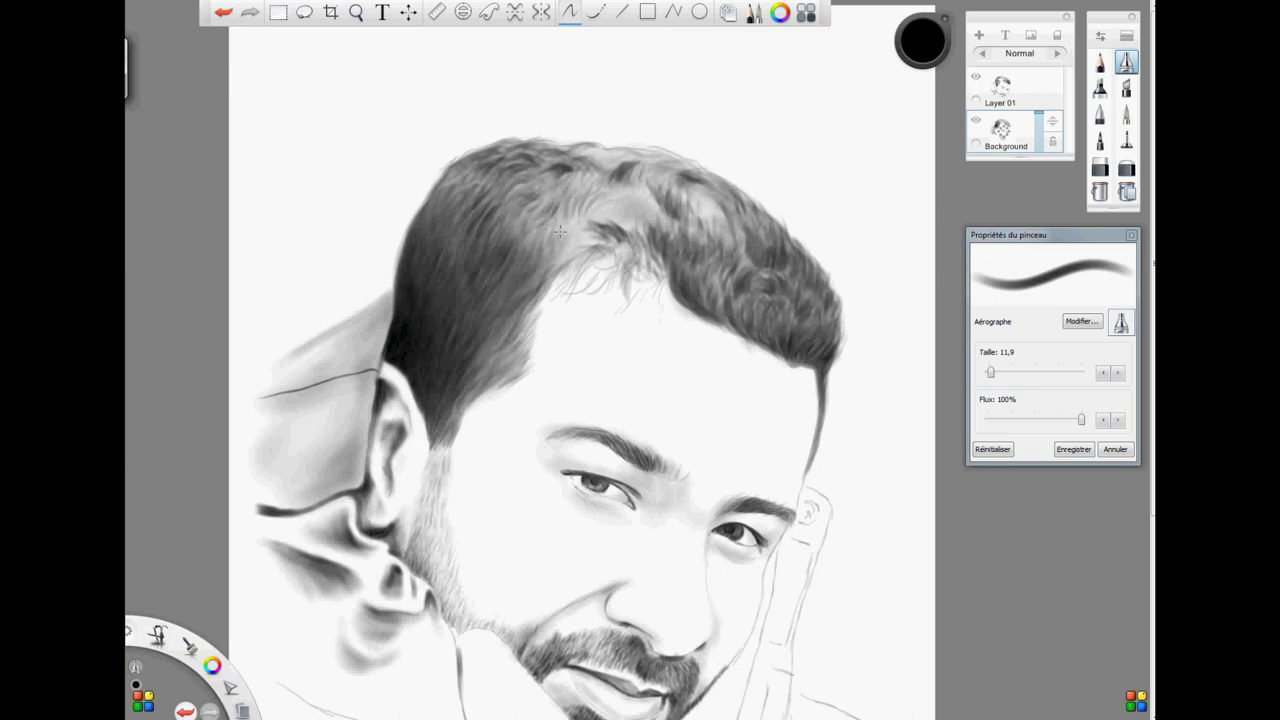
{"action": "left_click", "coordinate": [227, 15]}
{"action": "mouse_move", "coordinate": [676, 163]}
{"action": "left_mouse_down"}
{"action": "mouse_move", "coordinate": [609, 173]}
{"action": "mouse_move", "coordinate": [601, 151]}
{"action": "mouse_move", "coordinate": [570, 152]}
{"action": "mouse_move", "coordinate": [670, 180]}
{"action": "mouse_move", "coordinate": [599, 162]}
{"action": "mouse_move", "coordinate": [630, 159]}
{"action": "mouse_move", "coordinate": [697, 236]}
{"action": "mouse_move", "coordinate": [723, 214]}
{"action": "mouse_move", "coordinate": [699, 193]}
{"action": "mouse_move", "coordinate": [680, 199]}
{"action": "mouse_move", "coordinate": [707, 208]}
{"action": "mouse_move", "coordinate": [698, 182]}
{"action": "mouse_move", "coordinate": [712, 204]}
{"action": "mouse_move", "coordinate": [723, 197]}
{"action": "mouse_move", "coordinate": [693, 205]}
{"action": "mouse_move", "coordinate": [654, 185]}
{"action": "mouse_move", "coordinate": [707, 221]}
{"action": "mouse_move", "coordinate": [732, 208]}
{"action": "mouse_move", "coordinate": [713, 178]}
{"action": "mouse_move", "coordinate": [748, 172]}
{"action": "left_mouse_up"}
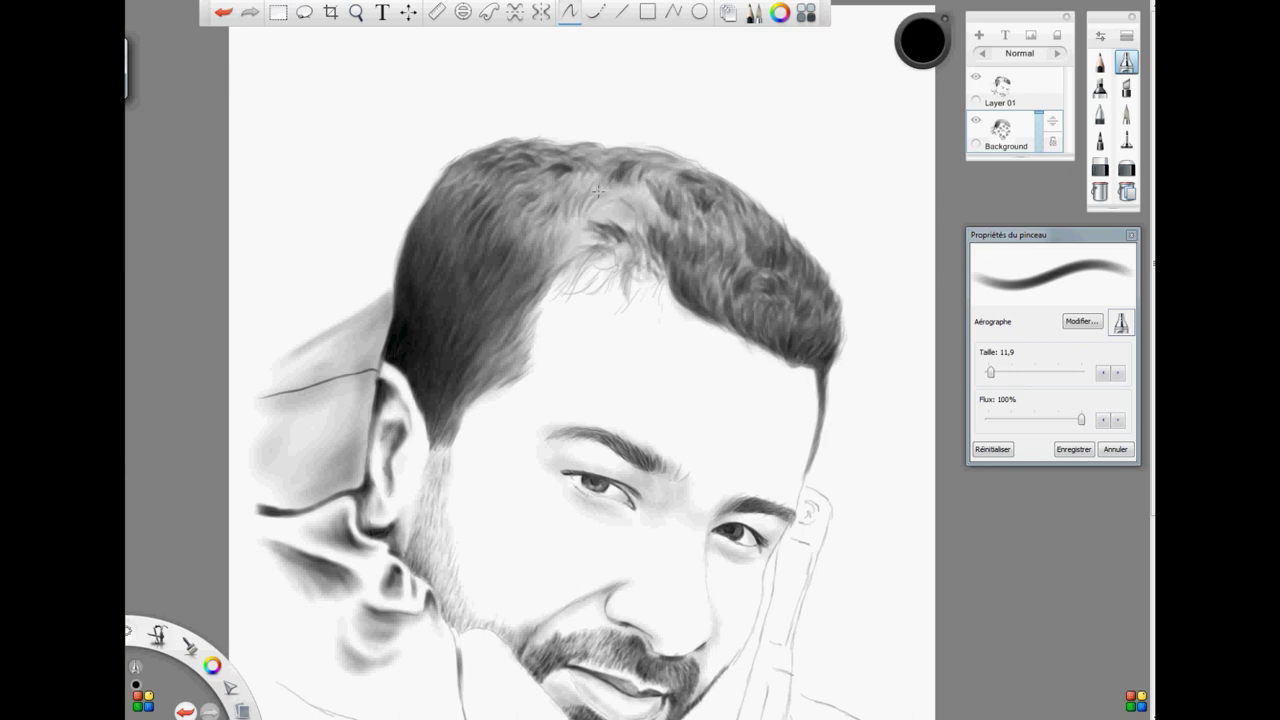
{"action": "left_click_drag", "start_coordinate": [598, 198], "coordinate": [620, 212]}
- Set the airbrush size to 10,2, select Layer 01 and fill the light middle hair above the forehead with curly dark strokes
{"action": "left_click_drag", "start_coordinate": [993, 376], "coordinate": [991, 375]}
{"action": "left_click", "coordinate": [1004, 88]}
{"action": "mouse_move", "coordinate": [644, 210]}
{"action": "left_mouse_down"}
{"action": "mouse_move", "coordinate": [634, 190]}
{"action": "mouse_move", "coordinate": [646, 197]}
{"action": "mouse_move", "coordinate": [663, 170]}
{"action": "mouse_move", "coordinate": [657, 227]}
{"action": "left_mouse_up"}
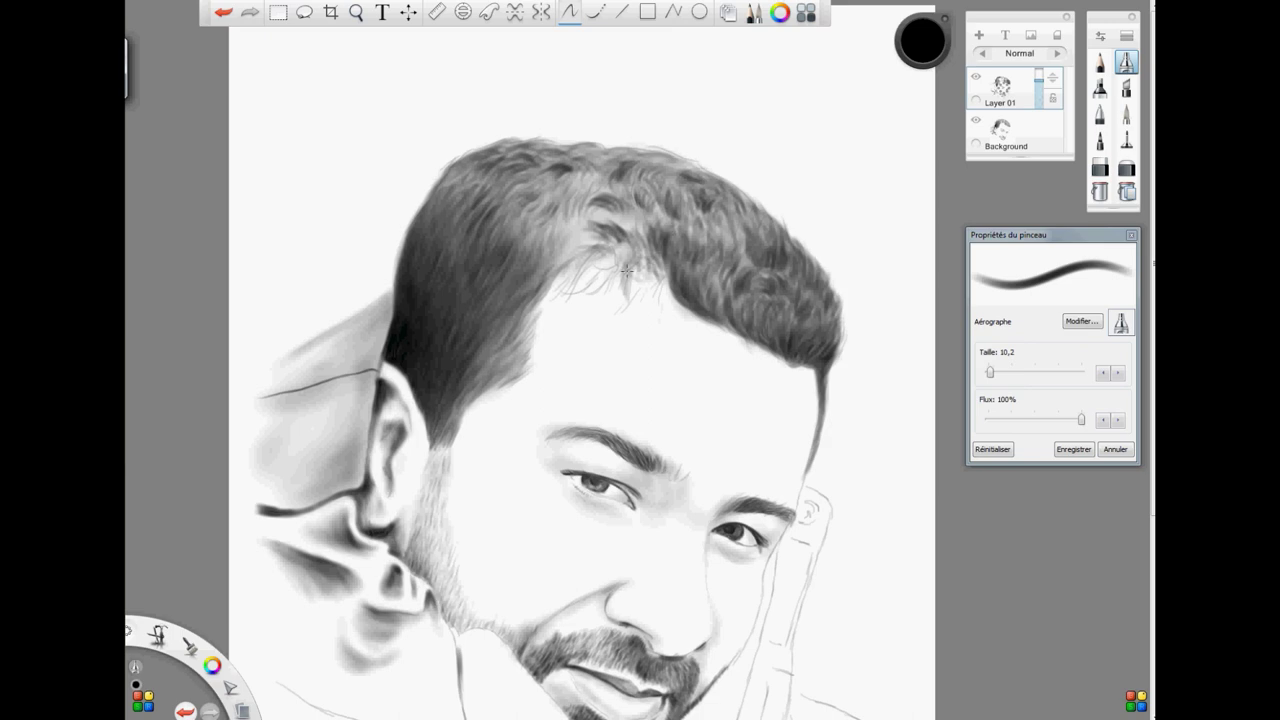
{"action": "mouse_move", "coordinate": [626, 270]}
{"action": "left_mouse_down"}
{"action": "mouse_move", "coordinate": [580, 246]}
{"action": "mouse_move", "coordinate": [584, 270]}
{"action": "mouse_move", "coordinate": [579, 259]}
{"action": "mouse_move", "coordinate": [562, 276]}
{"action": "mouse_move", "coordinate": [588, 278]}
{"action": "mouse_move", "coordinate": [588, 240]}
{"action": "mouse_move", "coordinate": [576, 250]}
{"action": "mouse_move", "coordinate": [632, 213]}
{"action": "mouse_move", "coordinate": [604, 214]}
{"action": "mouse_move", "coordinate": [584, 170]}
{"action": "mouse_move", "coordinate": [564, 198]}
{"action": "mouse_move", "coordinate": [578, 180]}
{"action": "mouse_move", "coordinate": [593, 176]}
{"action": "mouse_move", "coordinate": [572, 205]}
{"action": "mouse_move", "coordinate": [598, 187]}
{"action": "mouse_move", "coordinate": [573, 196]}
{"action": "mouse_move", "coordinate": [566, 239]}
{"action": "mouse_move", "coordinate": [565, 209]}
{"action": "mouse_move", "coordinate": [577, 213]}
{"action": "mouse_move", "coordinate": [550, 191]}
{"action": "mouse_move", "coordinate": [585, 228]}
{"action": "mouse_move", "coordinate": [578, 244]}
{"action": "mouse_move", "coordinate": [598, 226]}
{"action": "mouse_move", "coordinate": [586, 227]}
{"action": "mouse_move", "coordinate": [598, 233]}
{"action": "mouse_move", "coordinate": [573, 231]}
{"action": "mouse_move", "coordinate": [598, 180]}
{"action": "left_mouse_up"}
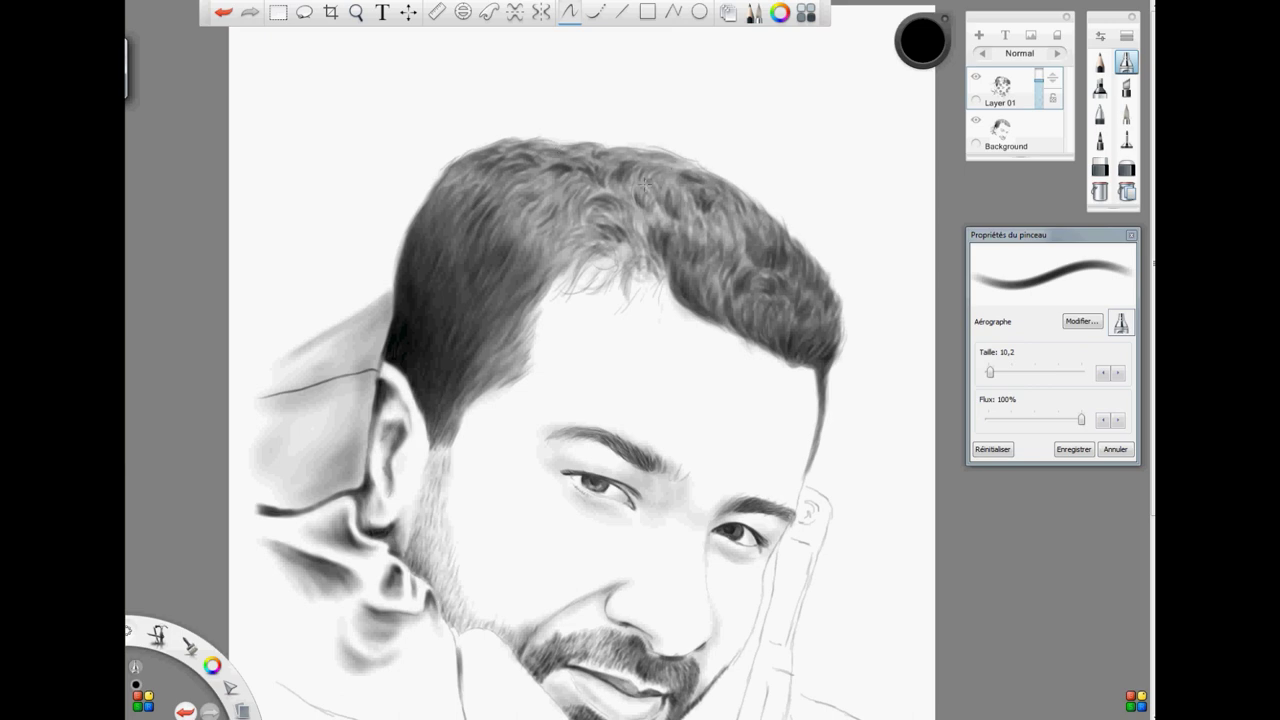
{"action": "left_click_drag", "start_coordinate": [647, 231], "coordinate": [659, 216]}
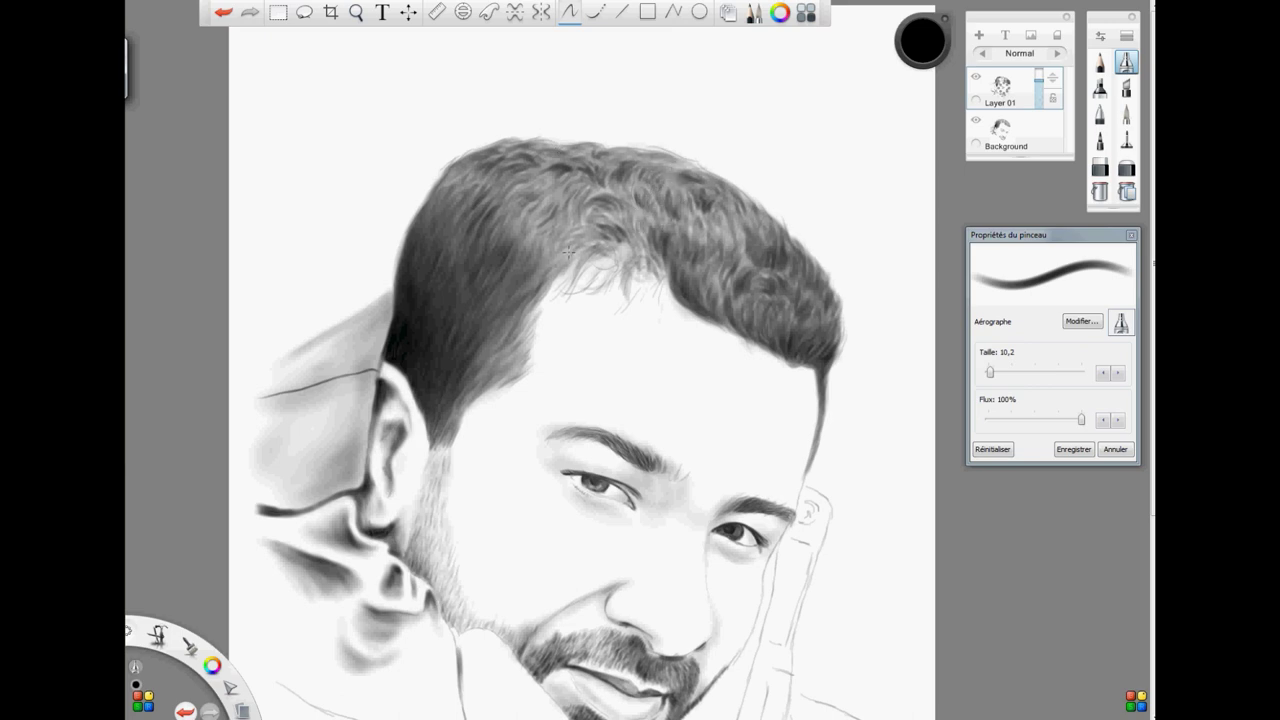
{"action": "left_click_drag", "start_coordinate": [525, 226], "coordinate": [548, 205]}
{"action": "mouse_move", "coordinate": [537, 258]}
{"action": "left_mouse_down"}
{"action": "mouse_move", "coordinate": [545, 236]}
{"action": "mouse_move", "coordinate": [558, 246]}
{"action": "mouse_move", "coordinate": [512, 199]}
{"action": "left_mouse_up"}
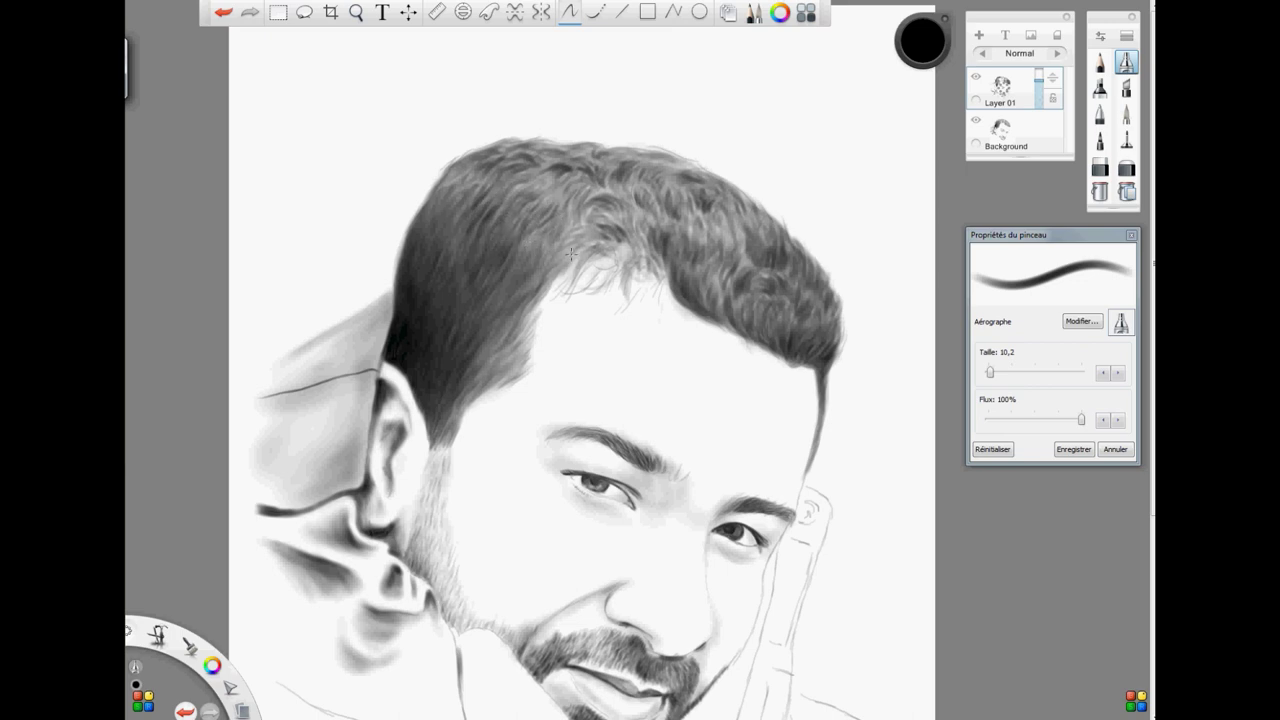
{"action": "mouse_move", "coordinate": [625, 250]}
{"action": "left_mouse_down"}
{"action": "mouse_move", "coordinate": [671, 263]}
{"action": "mouse_move", "coordinate": [639, 218]}
{"action": "mouse_move", "coordinate": [633, 231]}
{"action": "mouse_move", "coordinate": [619, 221]}
{"action": "mouse_move", "coordinate": [625, 205]}
{"action": "mouse_move", "coordinate": [645, 206]}
{"action": "mouse_move", "coordinate": [604, 236]}
{"action": "left_mouse_up"}
{"action": "mouse_move", "coordinate": [566, 250]}
{"action": "left_mouse_down"}
{"action": "mouse_move", "coordinate": [590, 245]}
{"action": "mouse_move", "coordinate": [590, 206]}
{"action": "left_mouse_up"}
- Set the airbrush size to 38,0 and softly darken the side hair from the crown edge to the temple hairline
{"action": "left_click_drag", "start_coordinate": [990, 372], "coordinate": [1000, 372]}
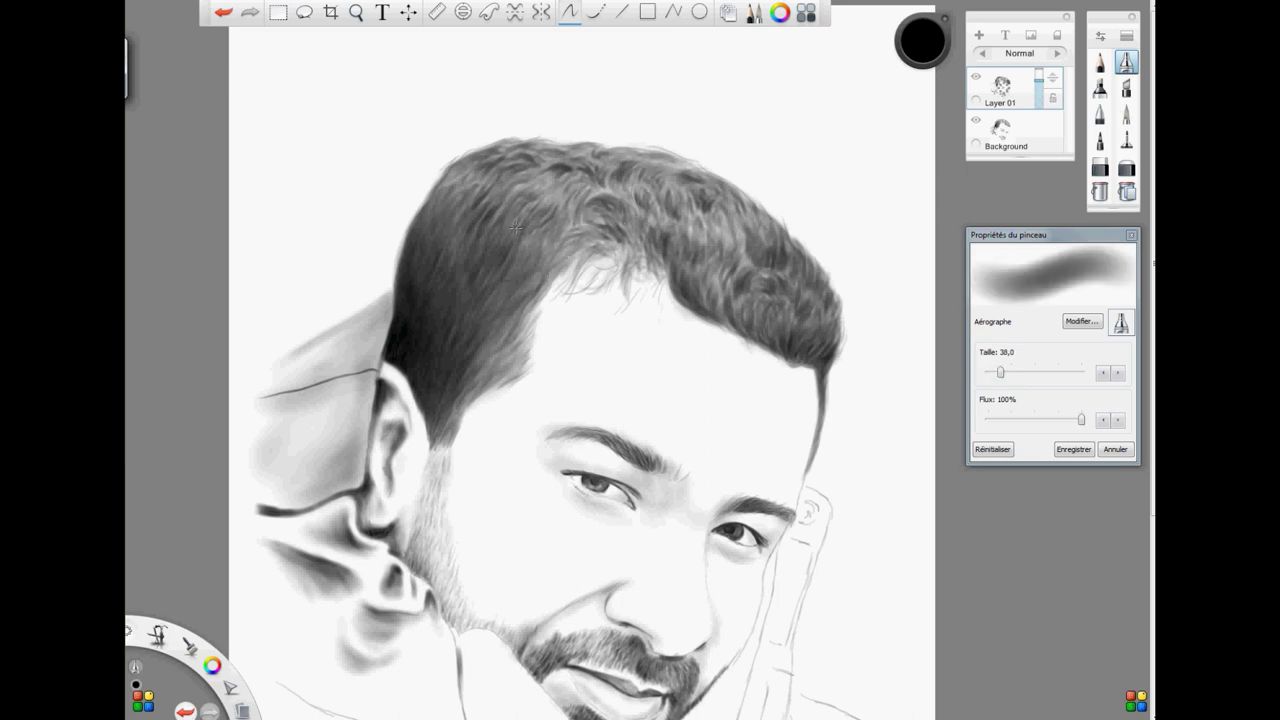
{"action": "mouse_move", "coordinate": [514, 229]}
{"action": "left_mouse_down"}
{"action": "mouse_move", "coordinate": [545, 245]}
{"action": "mouse_move", "coordinate": [589, 229]}
{"action": "mouse_move", "coordinate": [650, 268]}
{"action": "mouse_move", "coordinate": [696, 224]}
{"action": "mouse_move", "coordinate": [740, 284]}
{"action": "mouse_move", "coordinate": [691, 256]}
{"action": "mouse_move", "coordinate": [730, 260]}
{"action": "mouse_move", "coordinate": [659, 200]}
{"action": "mouse_move", "coordinate": [645, 262]}
{"action": "mouse_move", "coordinate": [600, 246]}
{"action": "mouse_move", "coordinate": [665, 200]}
{"action": "mouse_move", "coordinate": [501, 276]}
{"action": "mouse_move", "coordinate": [568, 216]}
{"action": "mouse_move", "coordinate": [498, 311]}
{"action": "mouse_move", "coordinate": [516, 266]}
{"action": "mouse_move", "coordinate": [469, 257]}
{"action": "mouse_move", "coordinate": [438, 197]}
{"action": "left_mouse_up"}
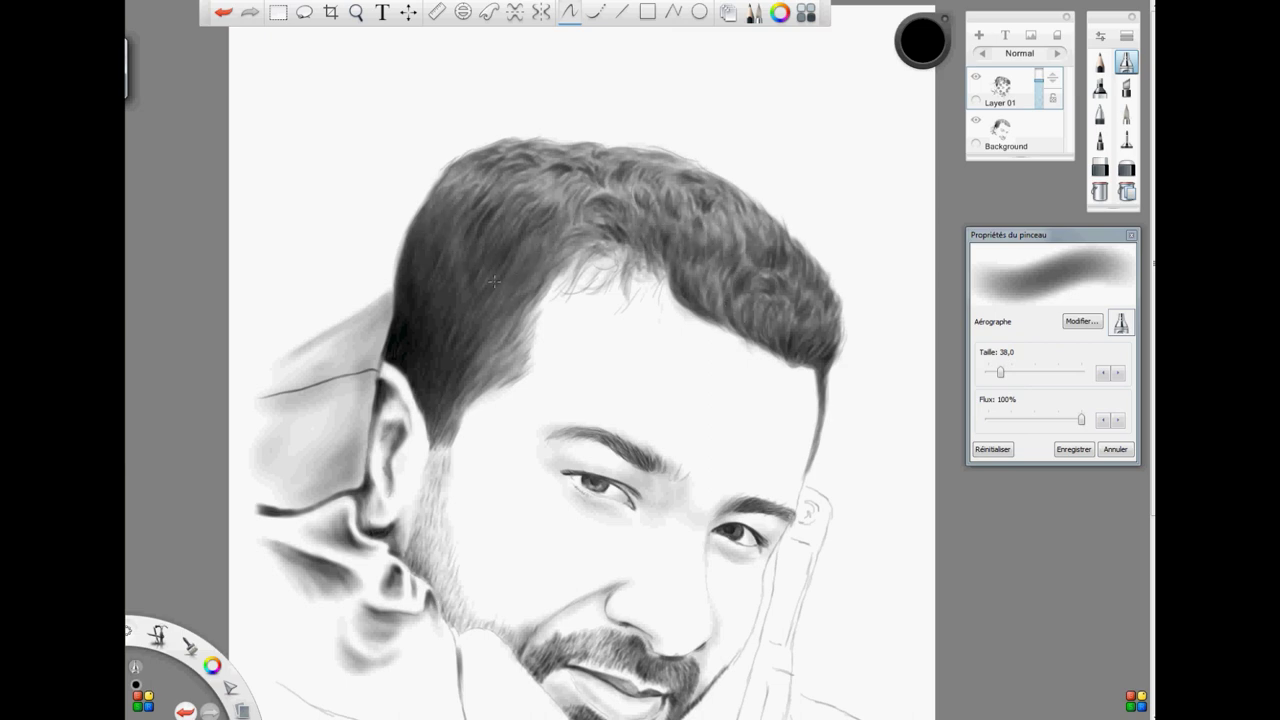
{"action": "mouse_move", "coordinate": [494, 280]}
{"action": "left_mouse_down"}
{"action": "mouse_move", "coordinate": [515, 307]}
{"action": "mouse_move", "coordinate": [448, 287]}
{"action": "mouse_move", "coordinate": [482, 168]}
{"action": "mouse_move", "coordinate": [594, 221]}
{"action": "mouse_move", "coordinate": [538, 228]}
{"action": "mouse_move", "coordinate": [697, 214]}
{"action": "mouse_move", "coordinate": [601, 220]}
{"action": "mouse_move", "coordinate": [550, 192]}
{"action": "mouse_move", "coordinate": [575, 237]}
{"action": "left_mouse_up"}
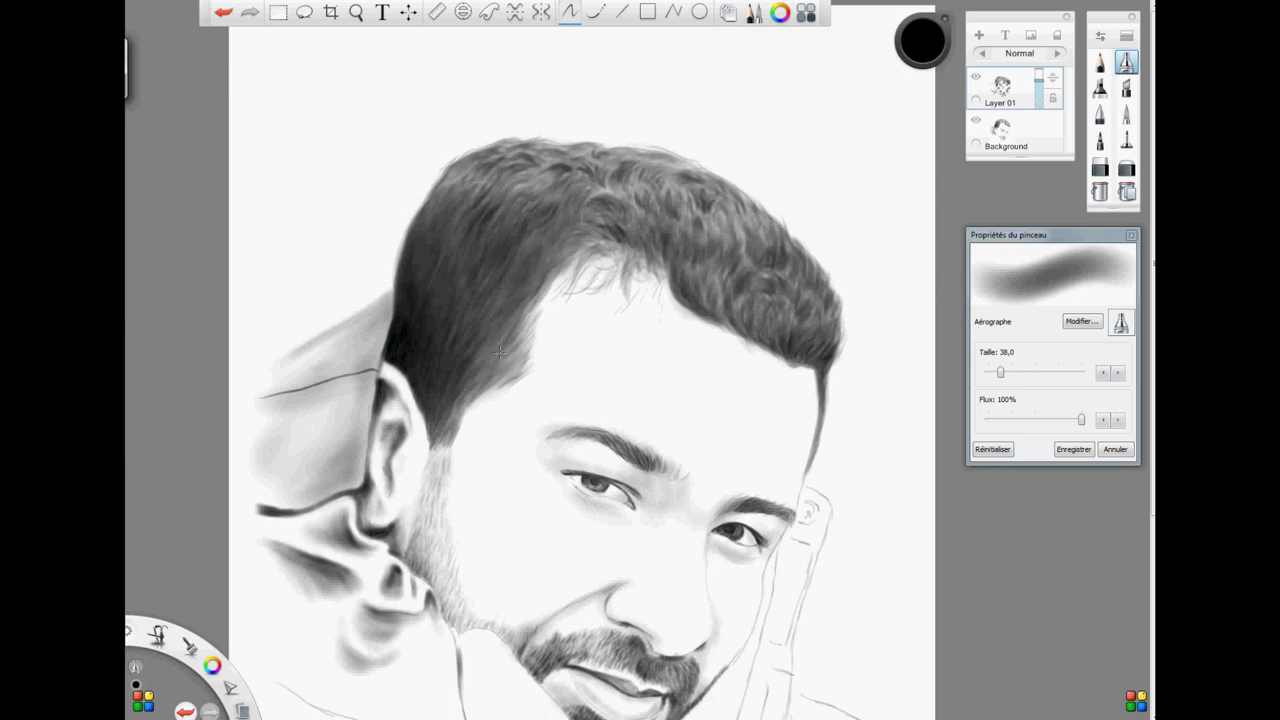
- Add fine hairs at the front hairline with airbrush size 8,5, and softly shade the forehead's edge along the hair at size 76,2
{"action": "left_click_drag", "start_coordinate": [1000, 372], "coordinate": [990, 373]}
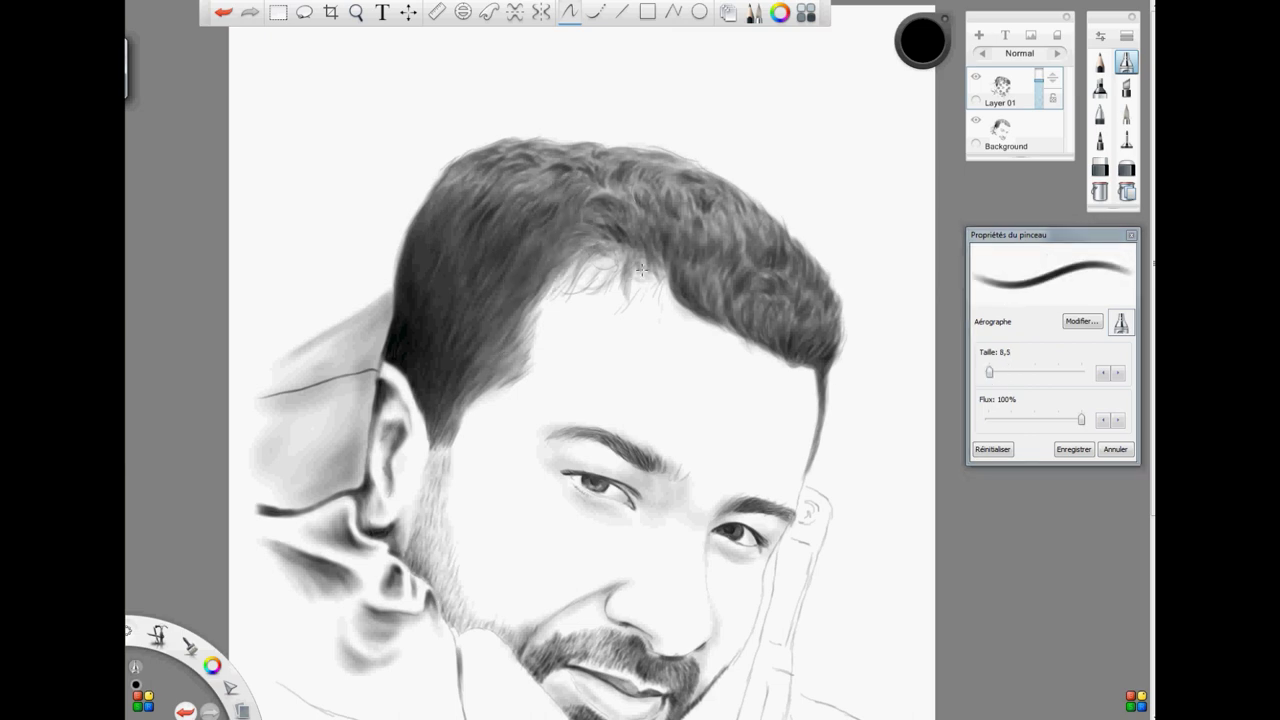
{"action": "left_click_drag", "start_coordinate": [625, 279], "coordinate": [618, 259]}
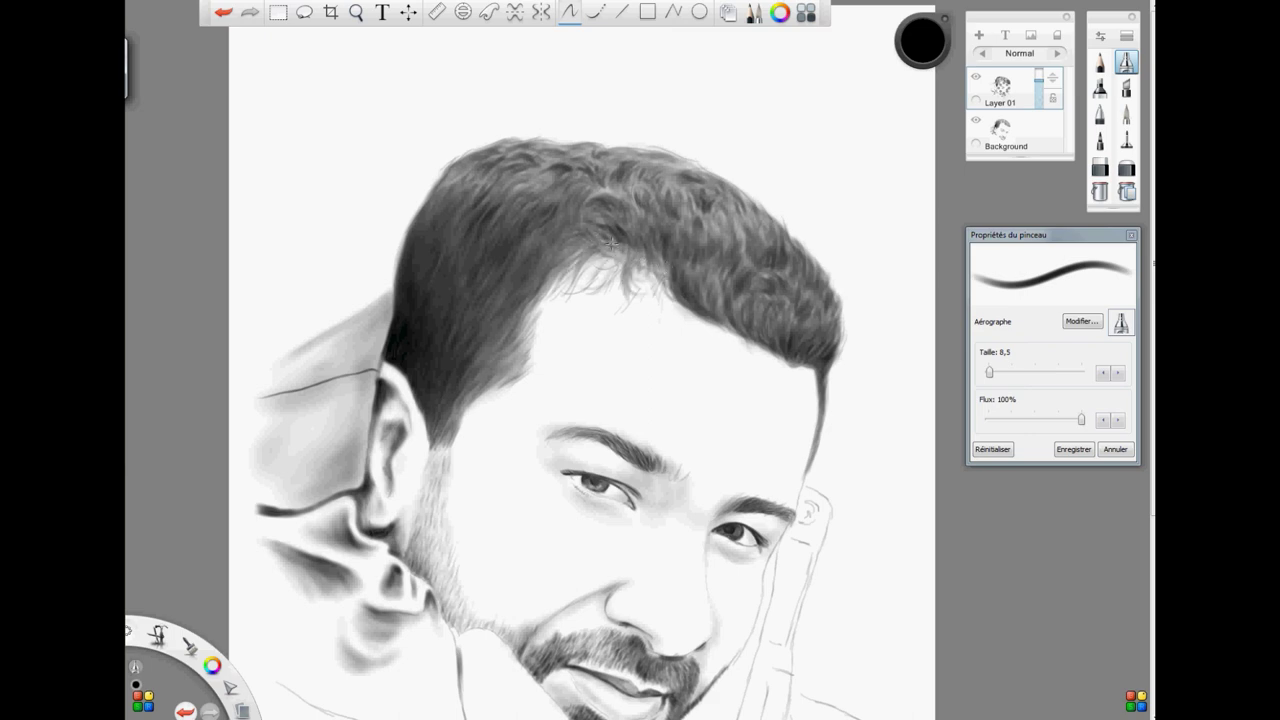
{"action": "left_click", "coordinate": [357, 12]}
{"action": "left_click_drag", "start_coordinate": [656, 528], "coordinate": [649, 443]}
{"action": "left_click_drag", "start_coordinate": [989, 372], "coordinate": [1014, 373]}
{"action": "left_click_drag", "start_coordinate": [580, 167], "coordinate": [656, 183]}
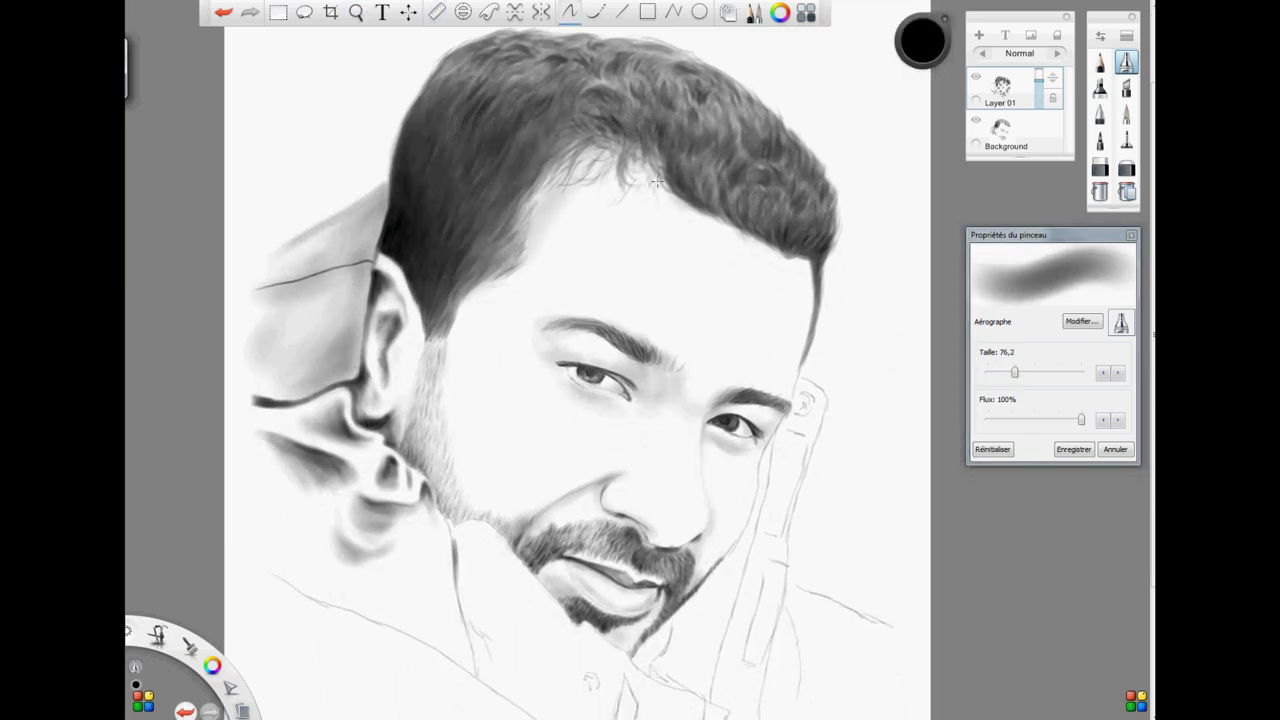
{"action": "mouse_move", "coordinate": [556, 217]}
{"action": "left_mouse_down"}
{"action": "mouse_move", "coordinate": [621, 180]}
{"action": "mouse_move", "coordinate": [607, 163]}
{"action": "mouse_move", "coordinate": [799, 257]}
{"action": "left_mouse_up"}
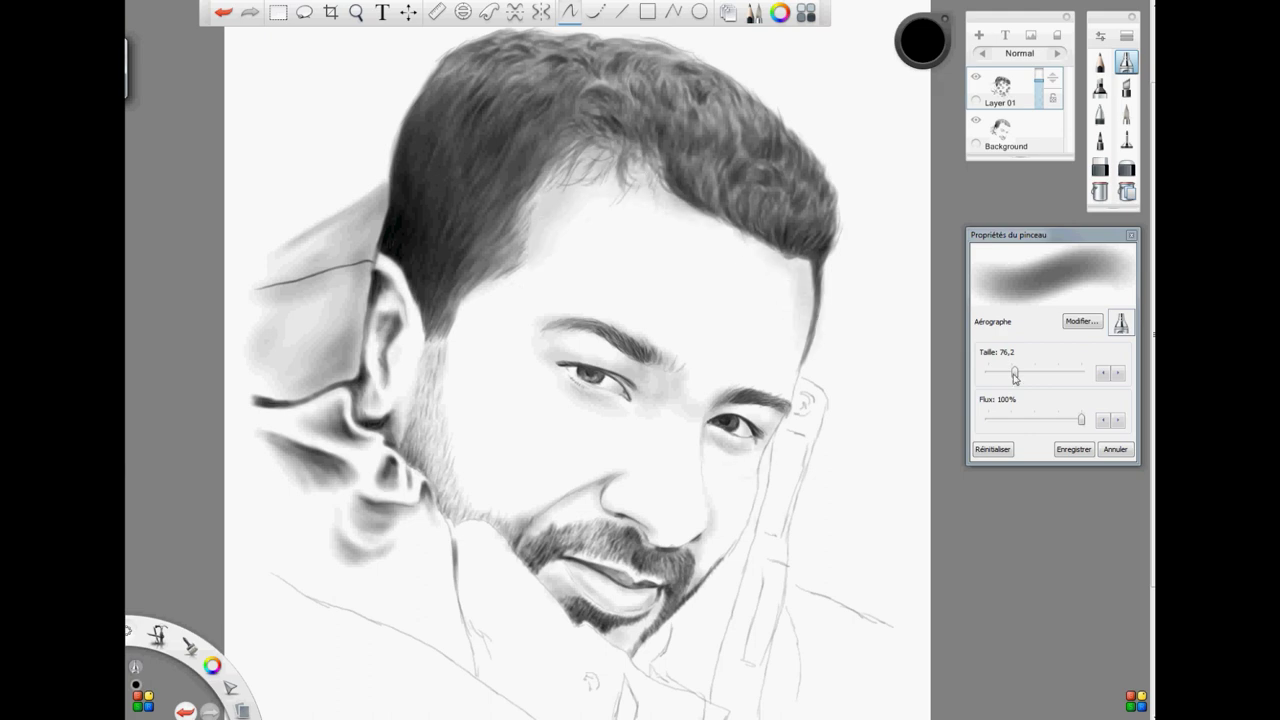
- Shade the far cheek beside the nose and moustache with airbrush sizes 27,6 to 39,7, and the sideburn near the ear at 38,0
{"action": "left_click_drag", "start_coordinate": [1015, 372], "coordinate": [998, 373]}
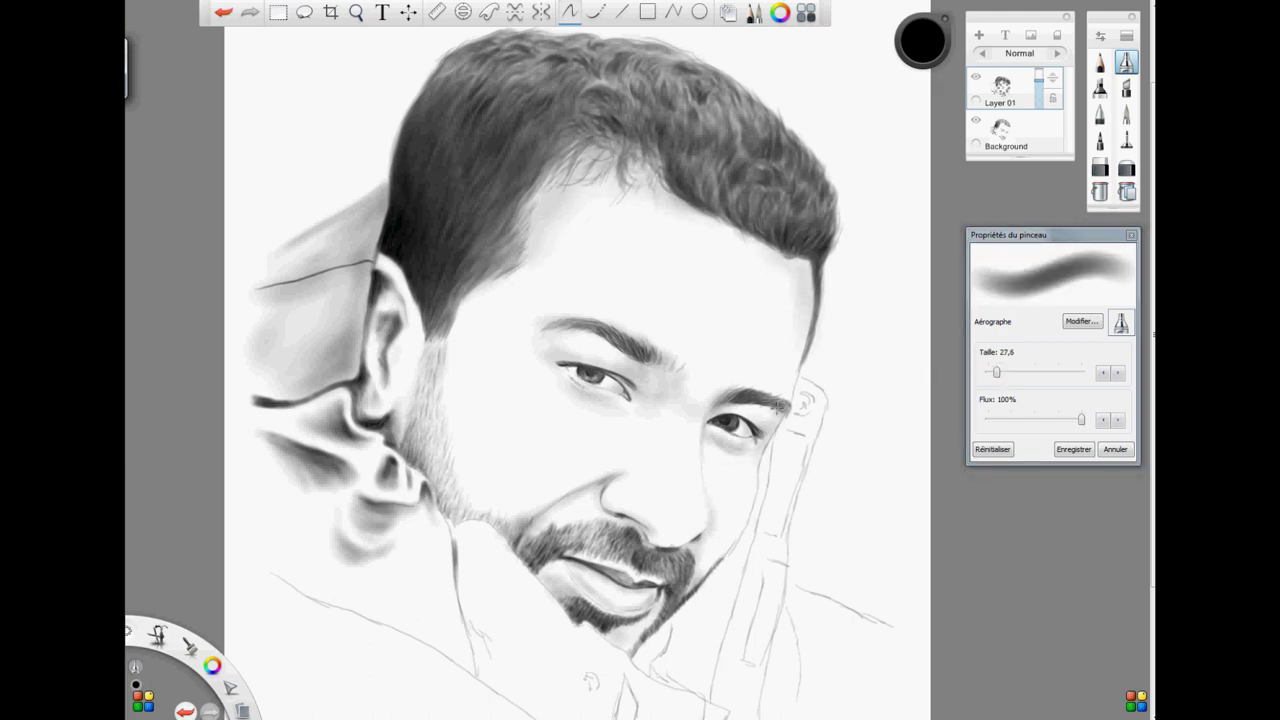
{"action": "key", "text": "bracketright"}
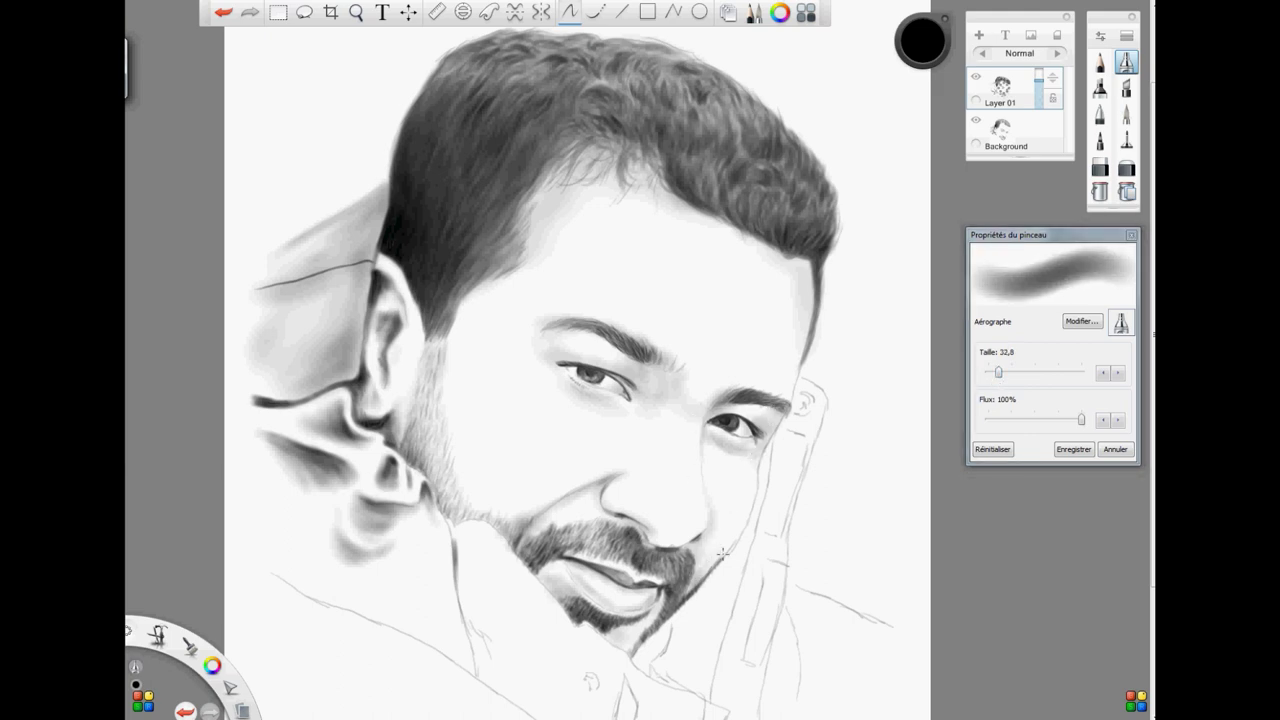
{"action": "key", "text": "bracketright"}
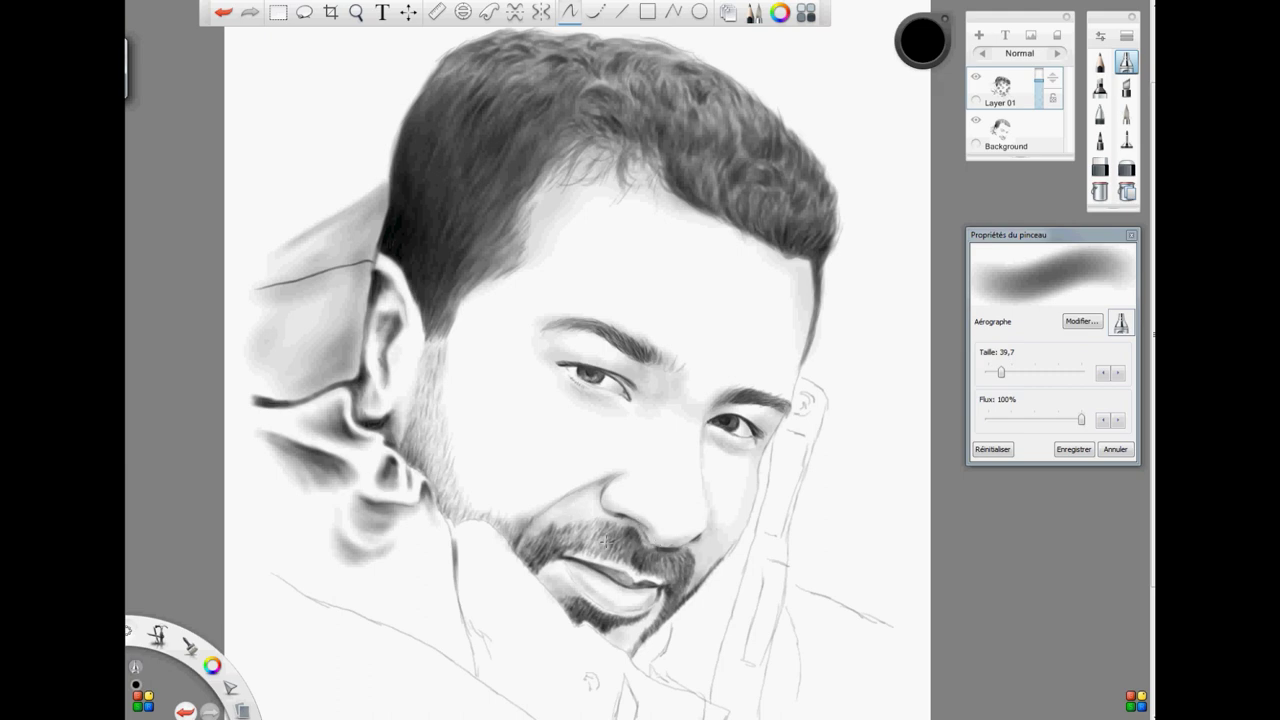
{"action": "left_click_drag", "start_coordinate": [1001, 372], "coordinate": [1000, 372]}
{"action": "left_click_drag", "start_coordinate": [403, 418], "coordinate": [398, 369]}
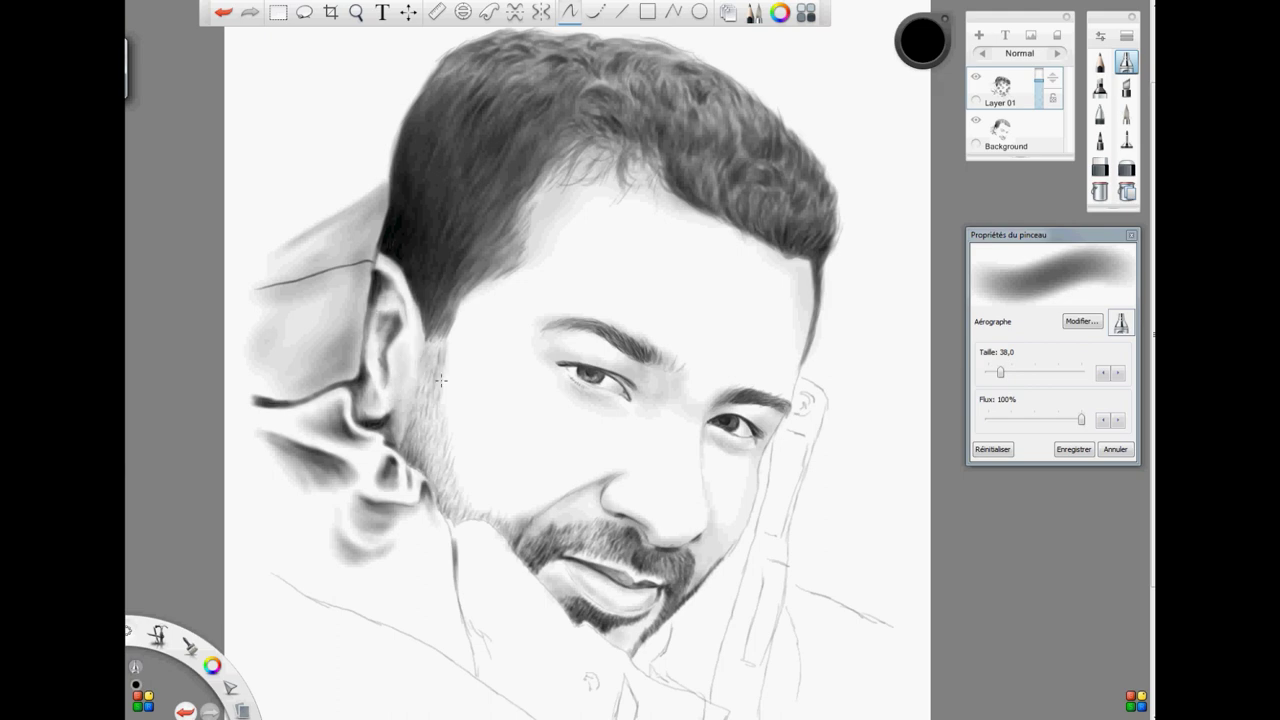
- Set the airbrush size to 69,2 and softly shade the near cheek from the sideburn toward the nose and under the eye
{"action": "left_click_drag", "start_coordinate": [1000, 372], "coordinate": [1012, 373]}
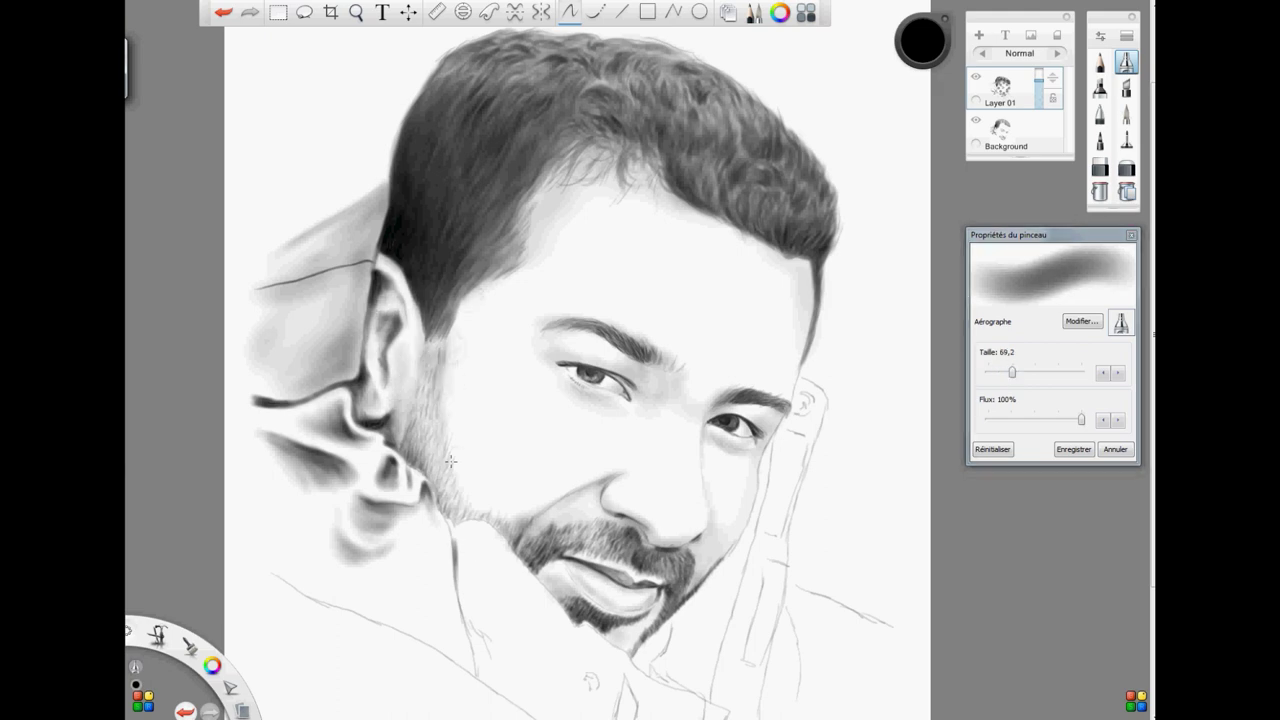
{"action": "mouse_move", "coordinate": [450, 397]}
{"action": "left_mouse_down"}
{"action": "mouse_move", "coordinate": [504, 505]}
{"action": "mouse_move", "coordinate": [533, 519]}
{"action": "mouse_move", "coordinate": [448, 469]}
{"action": "mouse_move", "coordinate": [494, 509]}
{"action": "mouse_move", "coordinate": [609, 491]}
{"action": "left_mouse_up"}
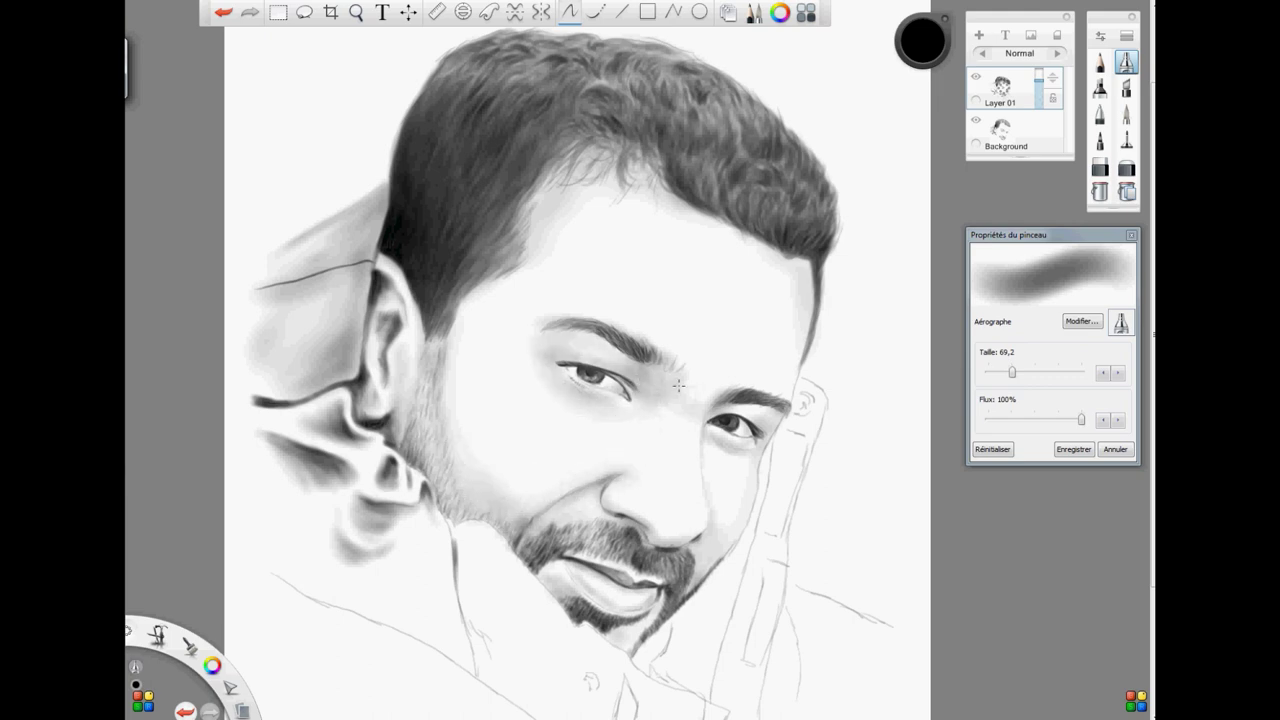
{"action": "left_click", "coordinate": [610, 418]}
- Set the airbrush size to 22,4 and shade the lower lip and the skin beneath the far eye
{"action": "key", "text": "space"}
{"action": "mouse_move", "coordinate": [664, 538]}
{"action": "left_mouse_down"}
{"action": "mouse_move", "coordinate": [684, 530]}
{"action": "mouse_move", "coordinate": [717, 441]}
{"action": "left_mouse_up"}
{"action": "left_click_drag", "start_coordinate": [1013, 373], "coordinate": [995, 373]}
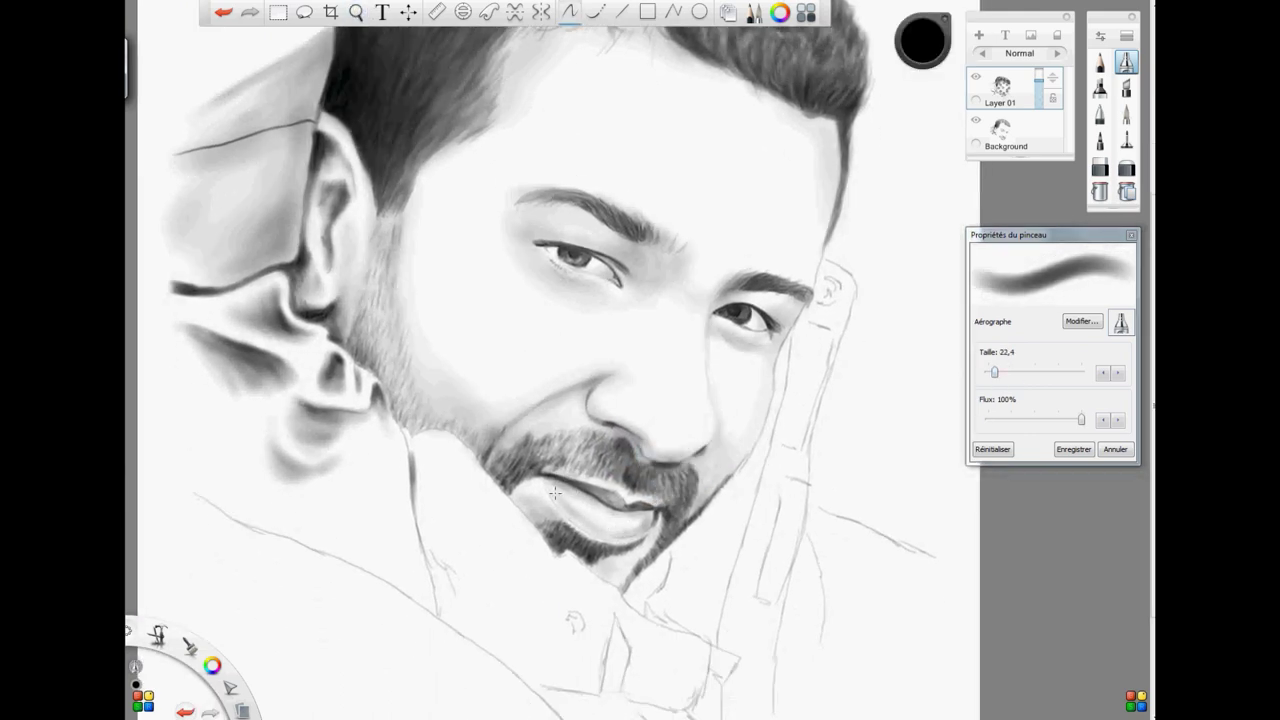
{"action": "left_click", "coordinate": [742, 350]}
- Undo the last stroke, lighten the lower lip with the soft eraser at size 5,0 and 98% erase amount, and touch up the nose at size 15,4
{"action": "left_click", "coordinate": [1100, 167]}
{"action": "left_click", "coordinate": [224, 14]}
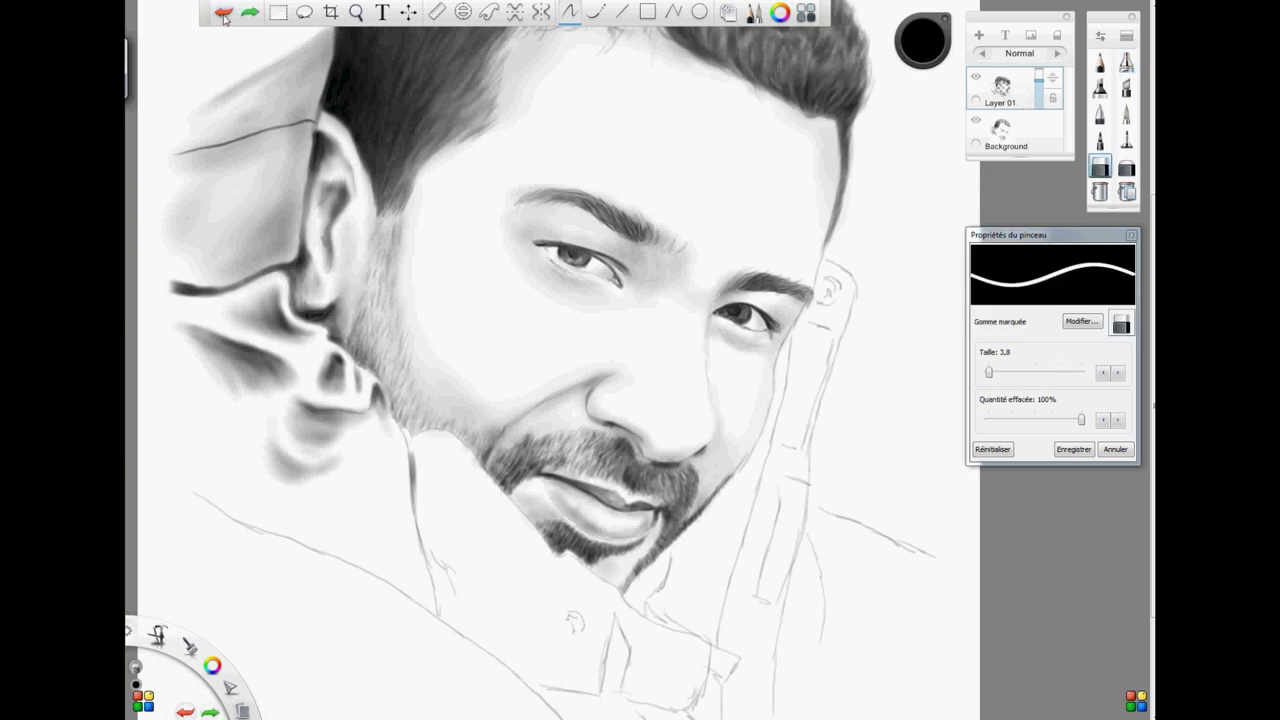
{"action": "left_click", "coordinate": [1126, 168]}
{"action": "left_click_drag", "start_coordinate": [552, 506], "coordinate": [588, 531]}
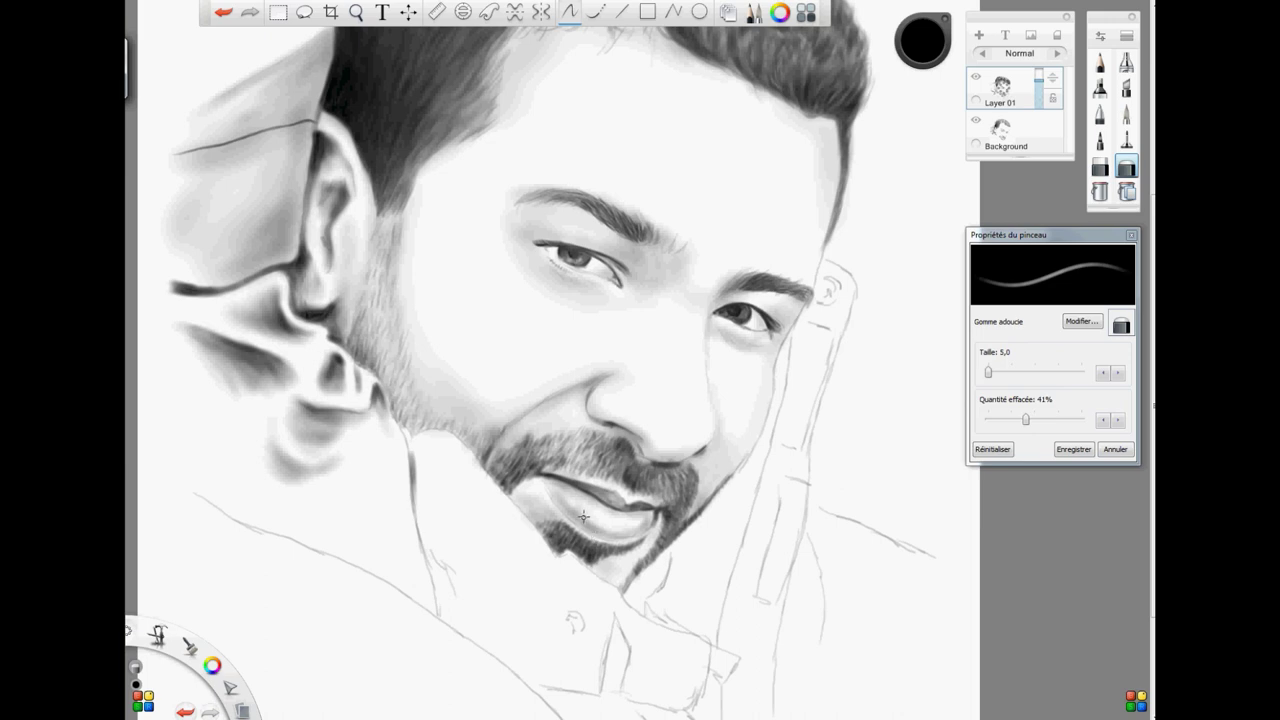
{"action": "left_click", "coordinate": [1003, 131]}
{"action": "left_click", "coordinate": [1001, 89]}
{"action": "left_click_drag", "start_coordinate": [1026, 421], "coordinate": [1079, 420]}
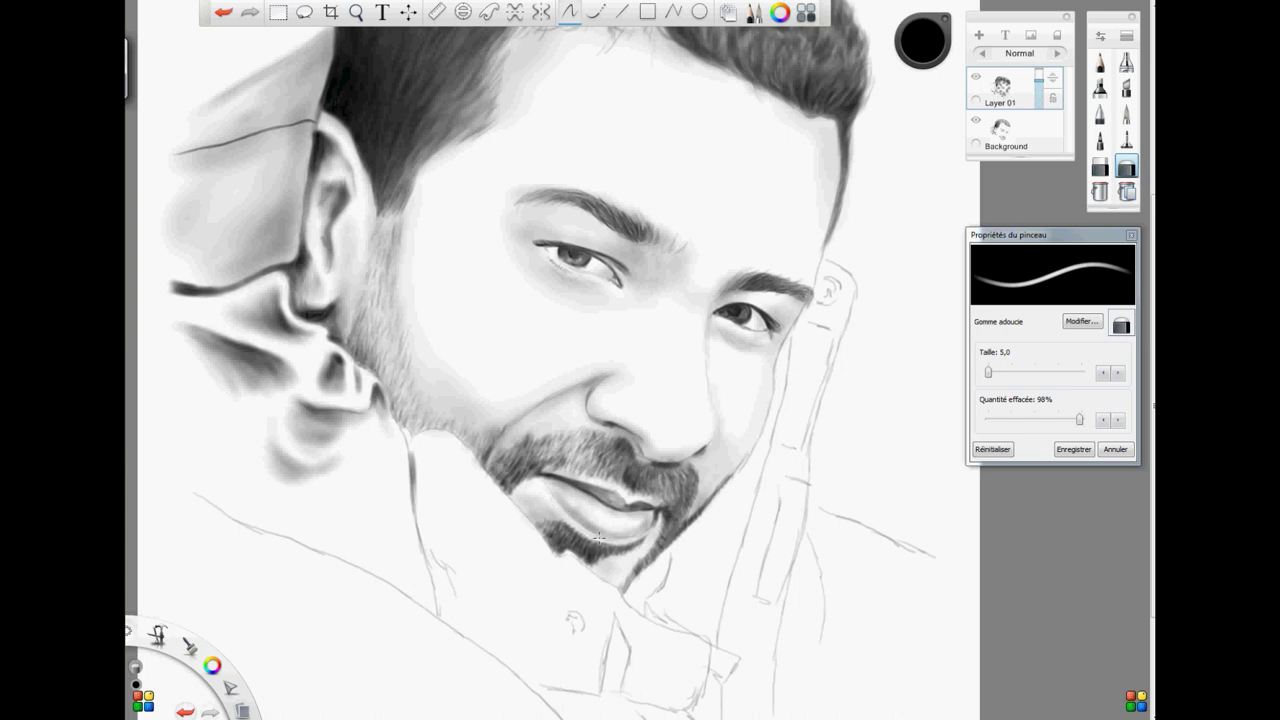
{"action": "left_click_drag", "start_coordinate": [990, 373], "coordinate": [994, 373]}
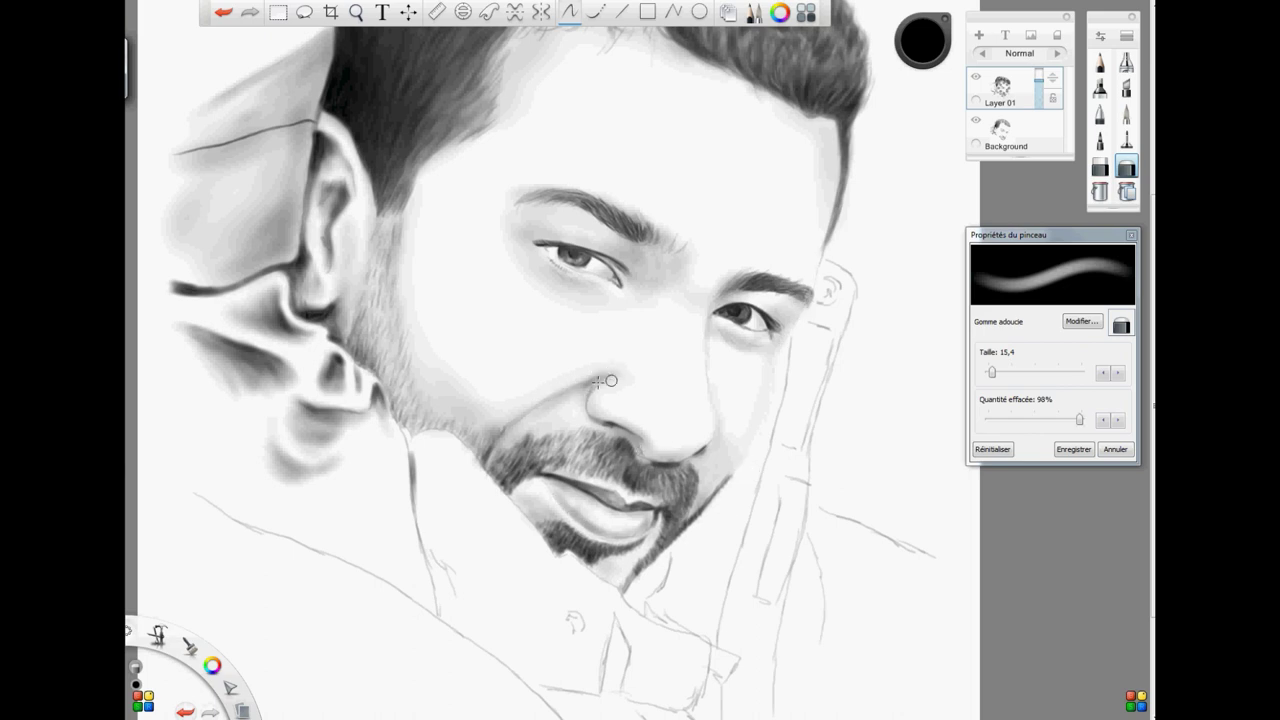
- Touch up around the mouth and paint faint wrinkle lines across the forehead on Layer 01 with the airbrush at size 22,4
{"action": "left_click", "coordinate": [1127, 63]}
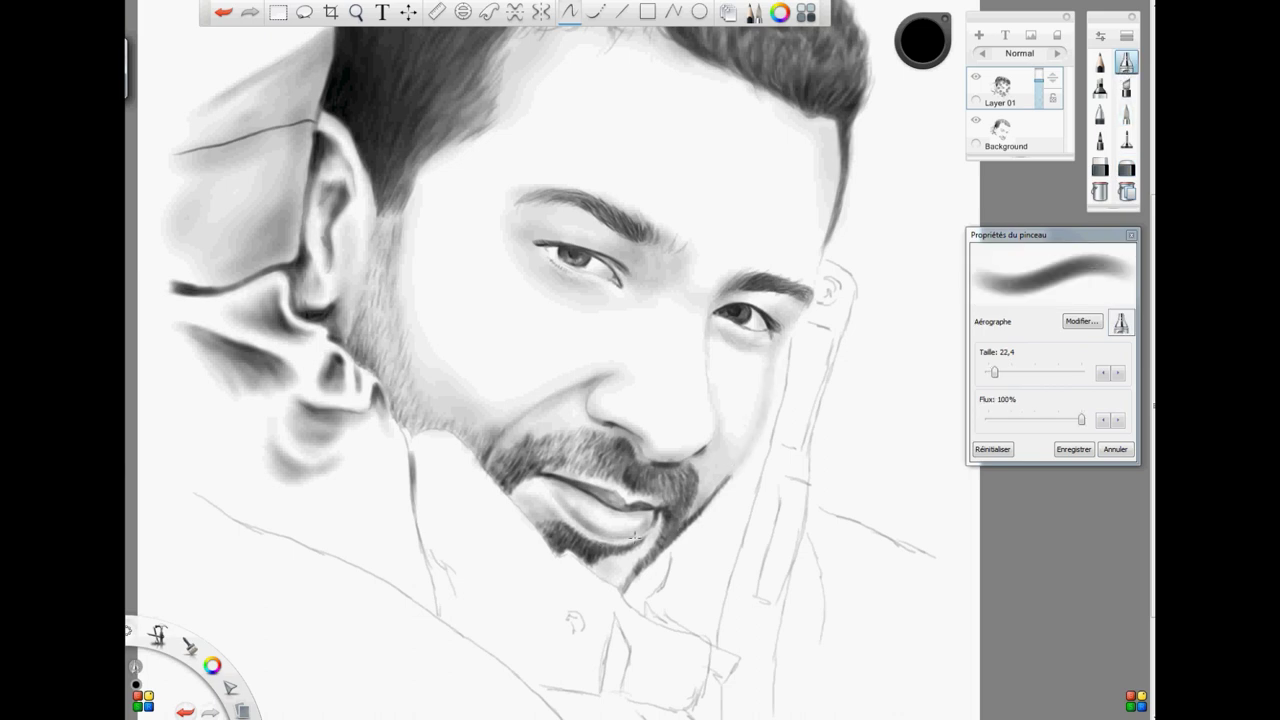
{"action": "left_click", "coordinate": [466, 514]}
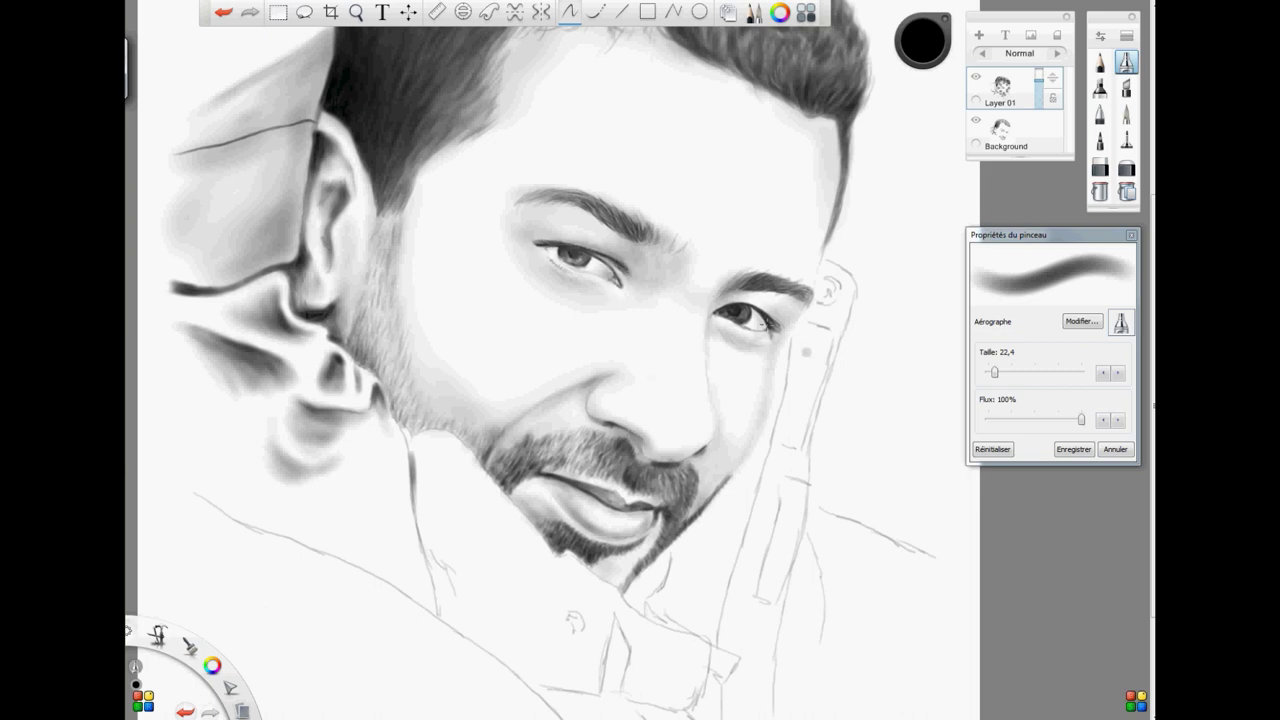
{"action": "left_click_drag", "start_coordinate": [769, 201], "coordinate": [810, 216]}
{"action": "left_click_drag", "start_coordinate": [636, 137], "coordinate": [592, 132]}
{"action": "left_click", "coordinate": [355, 12]}
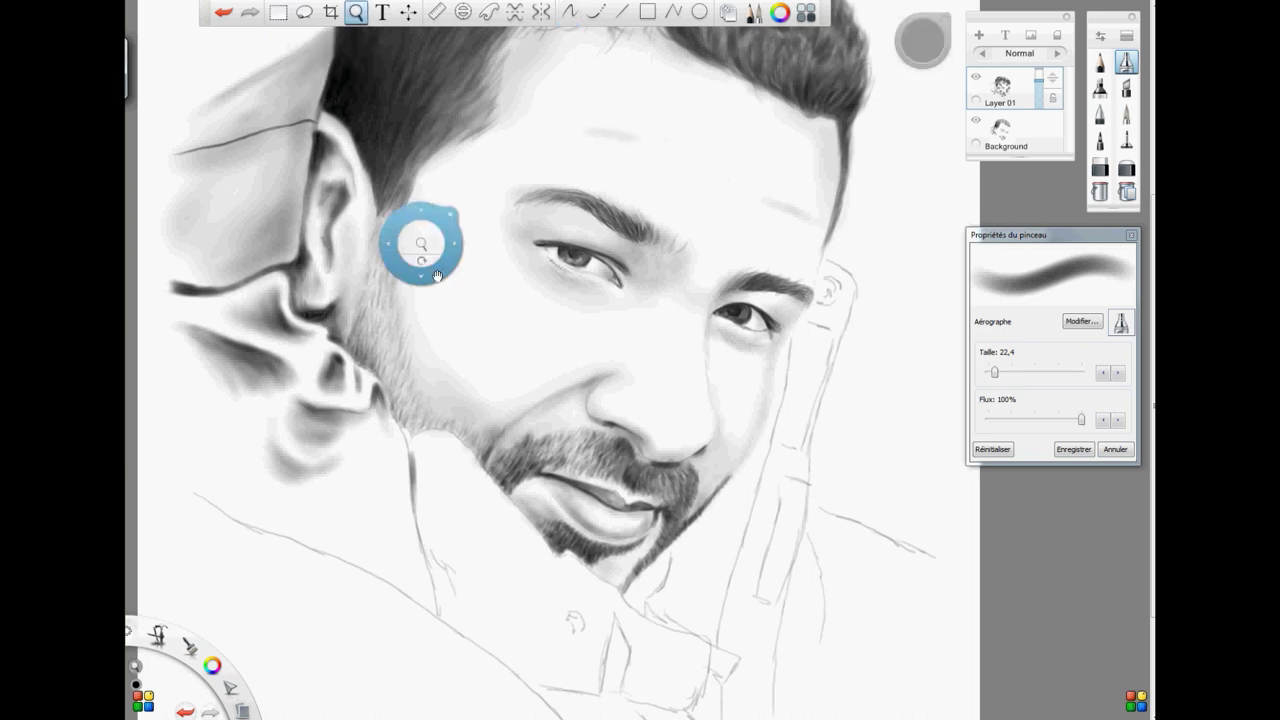
{"action": "left_click_drag", "start_coordinate": [420, 243], "coordinate": [423, 395]}
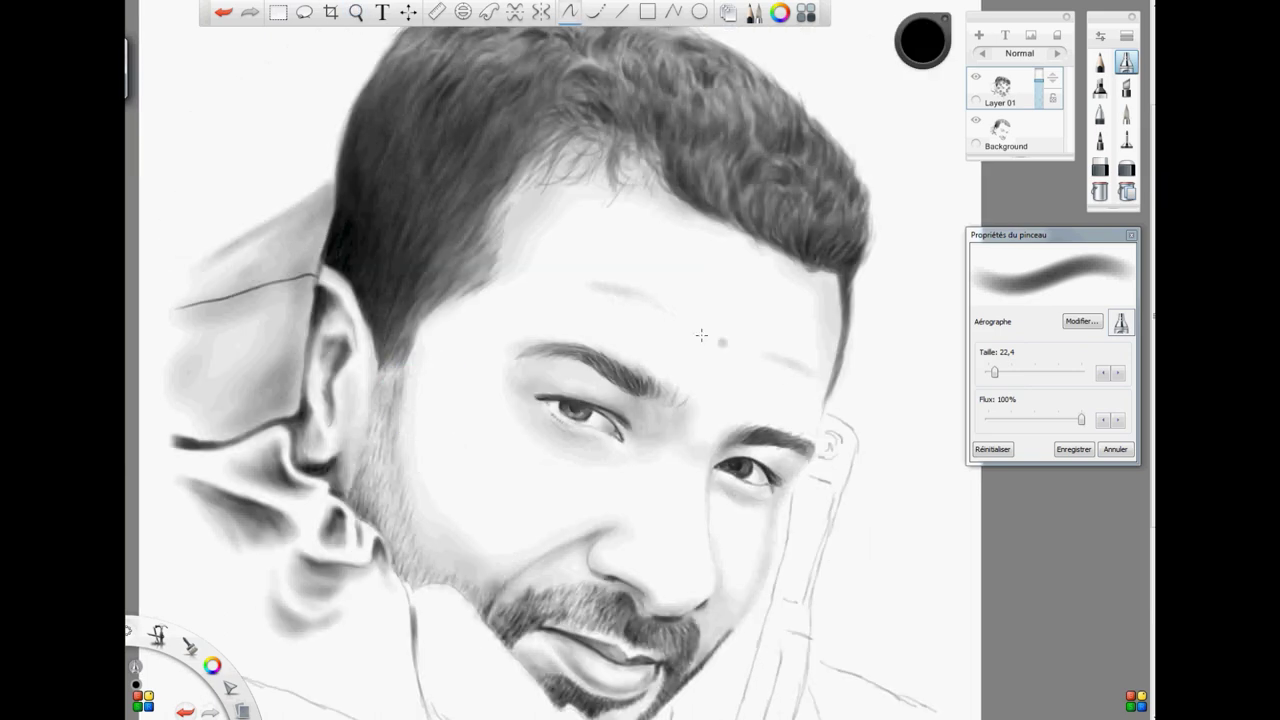
{"action": "left_click_drag", "start_coordinate": [690, 321], "coordinate": [650, 298]}
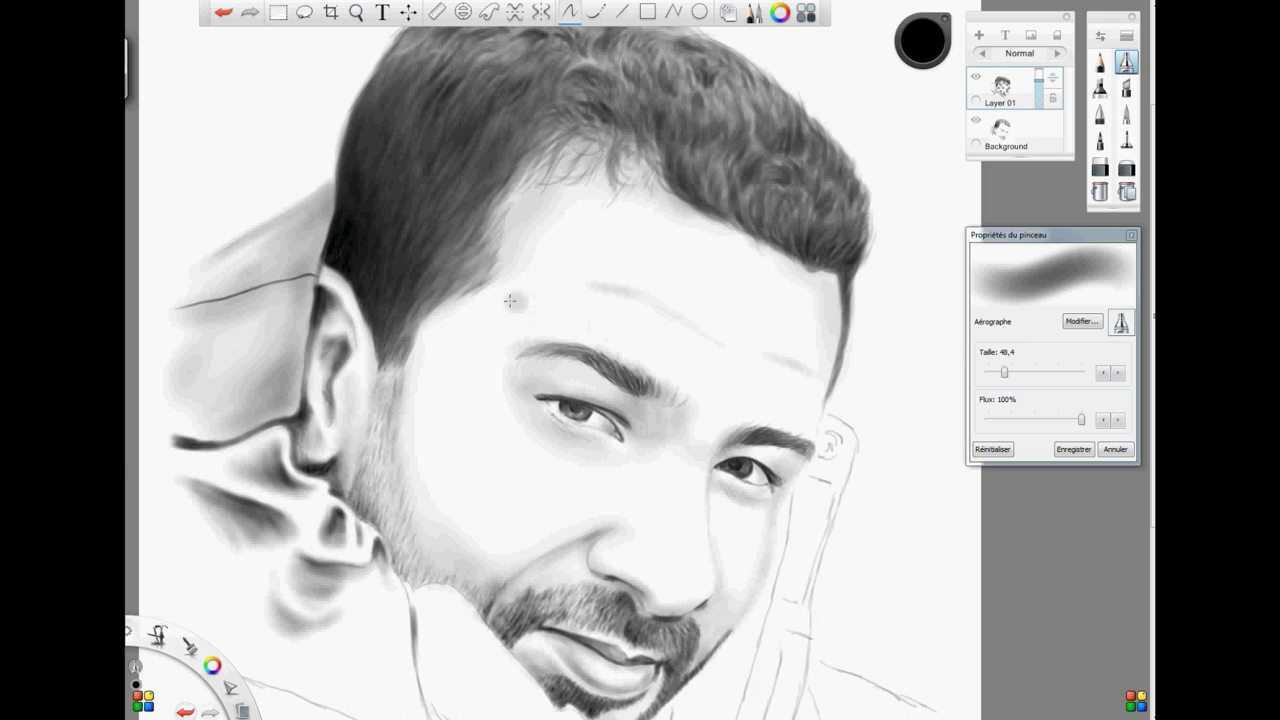
- Enlarge the airbrush to 48,4 and softly shade the forehead from the temple toward the front hairline, undoing the last stroke
{"action": "left_click_drag", "start_coordinate": [996, 370], "coordinate": [1016, 375]}
{"action": "mouse_move", "coordinate": [490, 305]}
{"action": "left_mouse_down"}
{"action": "mouse_move", "coordinate": [446, 380]}
{"action": "mouse_move", "coordinate": [545, 235]}
{"action": "mouse_move", "coordinate": [446, 368]}
{"action": "mouse_move", "coordinate": [630, 196]}
{"action": "mouse_move", "coordinate": [761, 251]}
{"action": "left_mouse_up"}
{"action": "key", "text": "ctrl+z"}
- Add short wrinkles on the far side of the forehead at airbrush size 18,9, and shade toward the far temple at size 32,8
{"action": "left_click_drag", "start_coordinate": [1029, 375], "coordinate": [995, 374]}
{"action": "left_click_drag", "start_coordinate": [722, 298], "coordinate": [768, 315]}
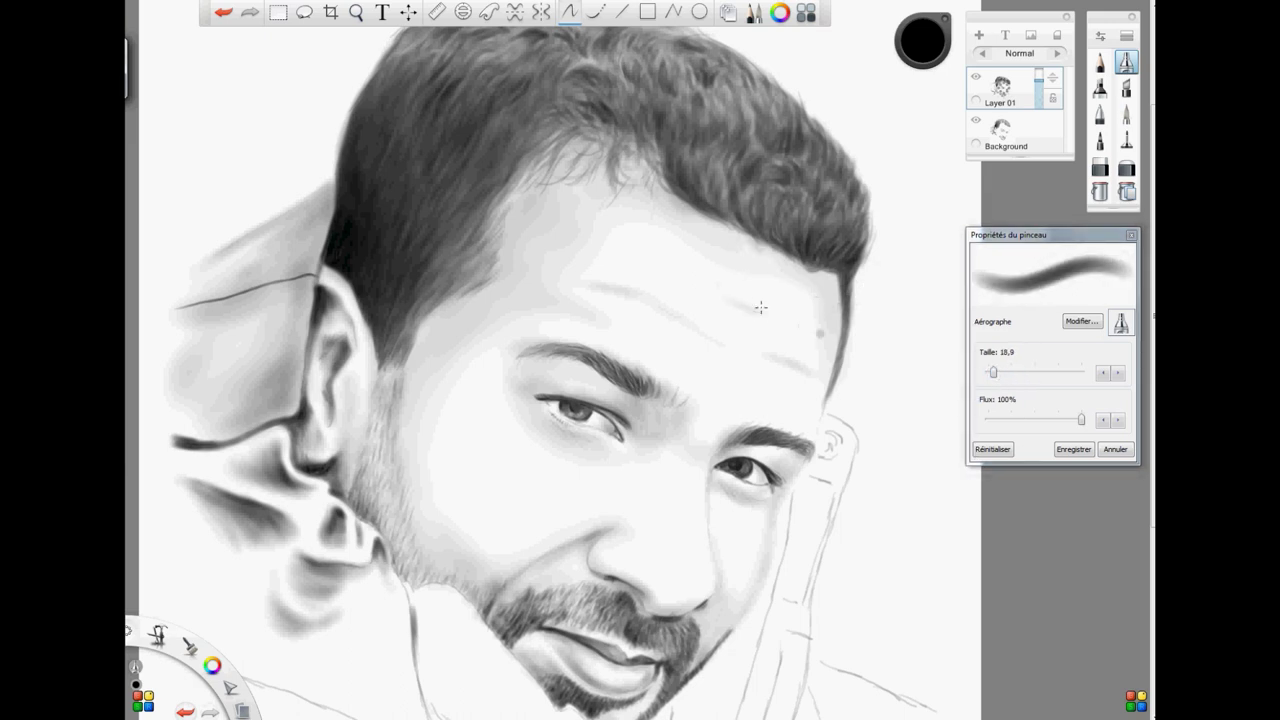
{"action": "left_click_drag", "start_coordinate": [996, 376], "coordinate": [1001, 376]}
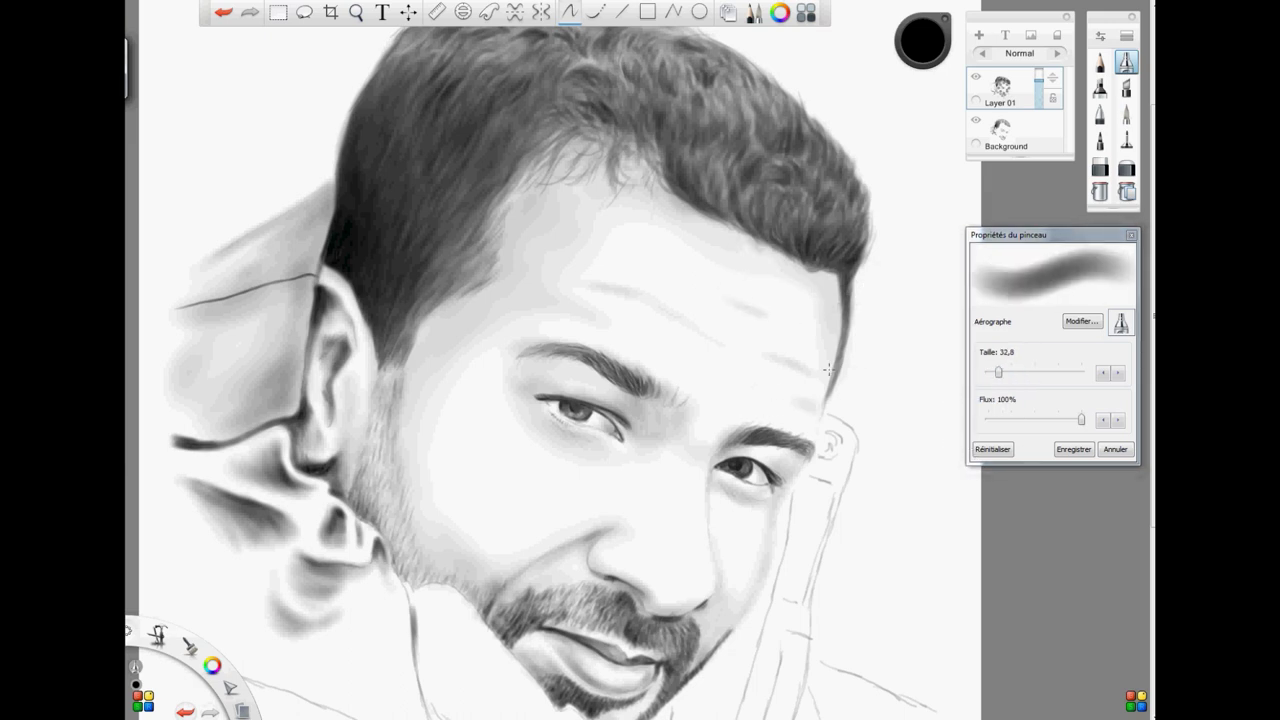
- Clean up the far edge of the face with the soft eraser at size 51,9 and return to the airbrush at size 32,8
{"action": "key", "text": "e"}
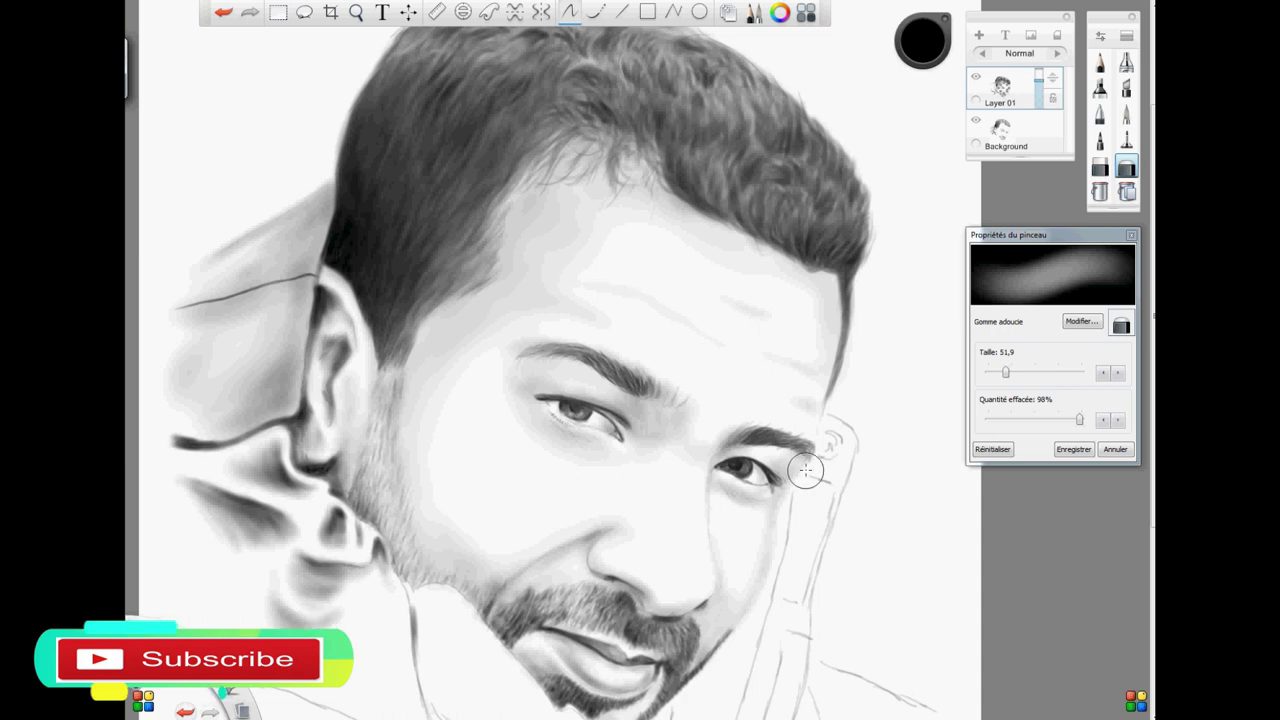
{"action": "left_click", "coordinate": [1127, 63]}
{"action": "key", "text": "space"}
{"action": "left_click_drag", "start_coordinate": [640, 607], "coordinate": [630, 549]}
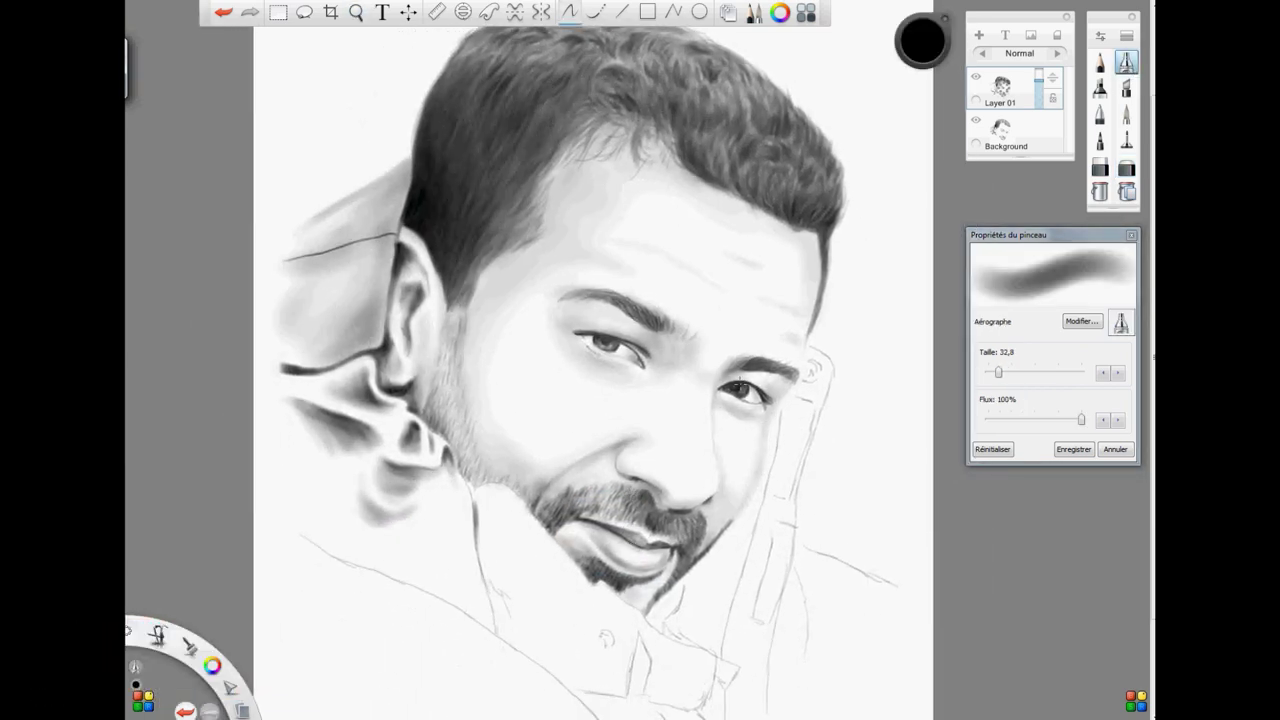
- Set the airbrush size to 5,0 and darken the round detail at the upper end of the upright shape beside the far eye
{"action": "key", "text": "space"}
{"action": "mouse_move", "coordinate": [760, 490]}
{"action": "left_mouse_down"}
{"action": "mouse_move", "coordinate": [826, 480]}
{"action": "mouse_move", "coordinate": [740, 474]}
{"action": "left_mouse_up"}
{"action": "left_click_drag", "start_coordinate": [998, 374], "coordinate": [988, 372]}
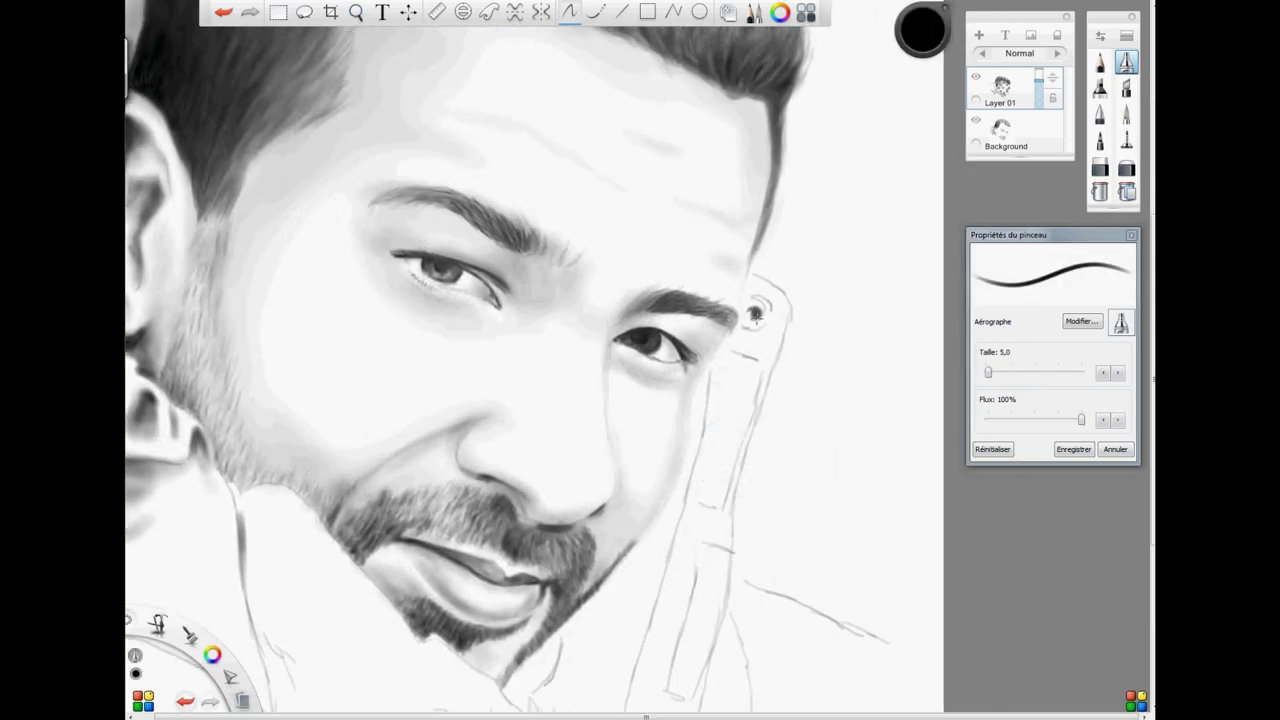
- Select the Background layer and trace a dark double line down the upright shape's face-side edge with airbrush size 10,2
{"action": "left_click", "coordinate": [1018, 129]}
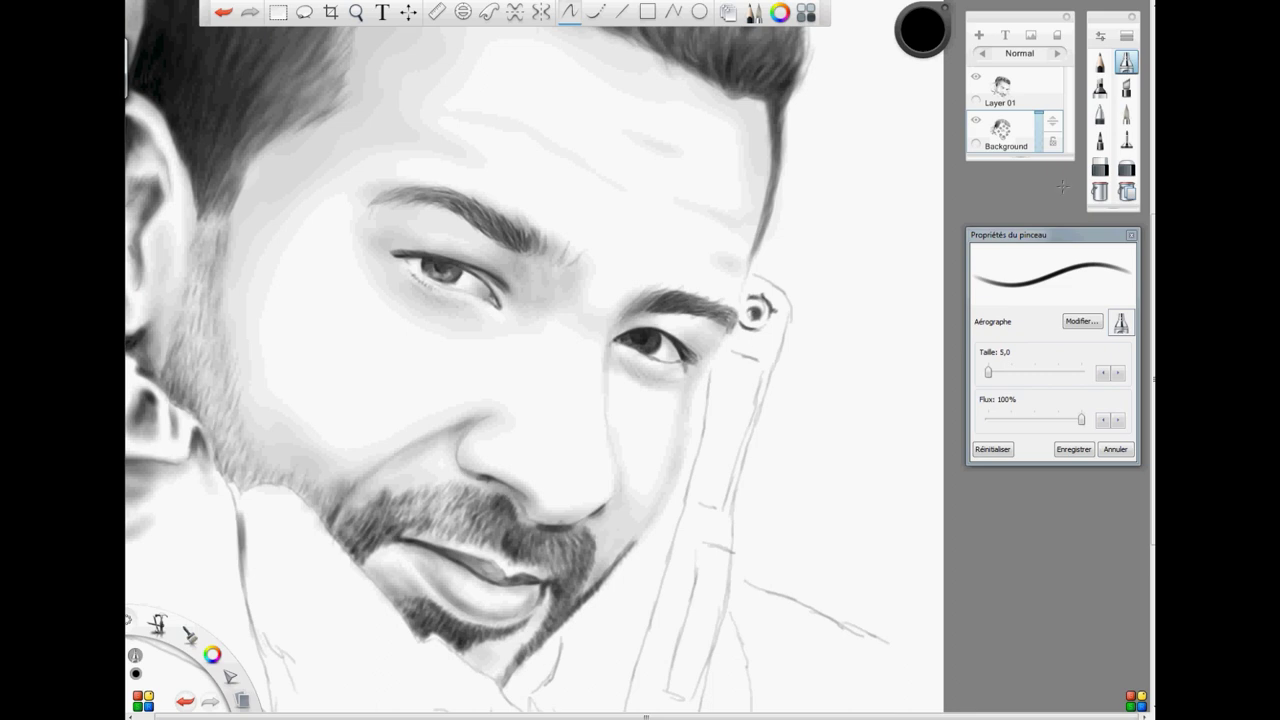
{"action": "left_click_drag", "start_coordinate": [988, 372], "coordinate": [991, 372]}
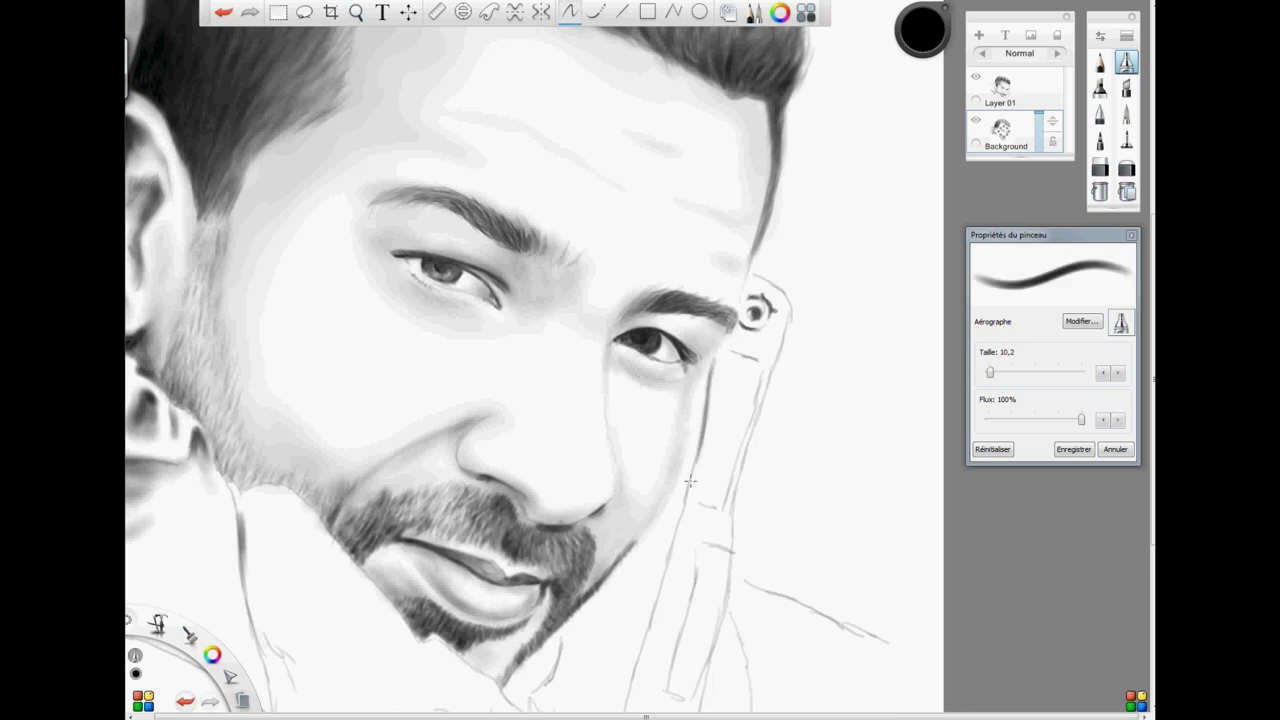
{"action": "left_click_drag", "start_coordinate": [706, 424], "coordinate": [662, 582]}
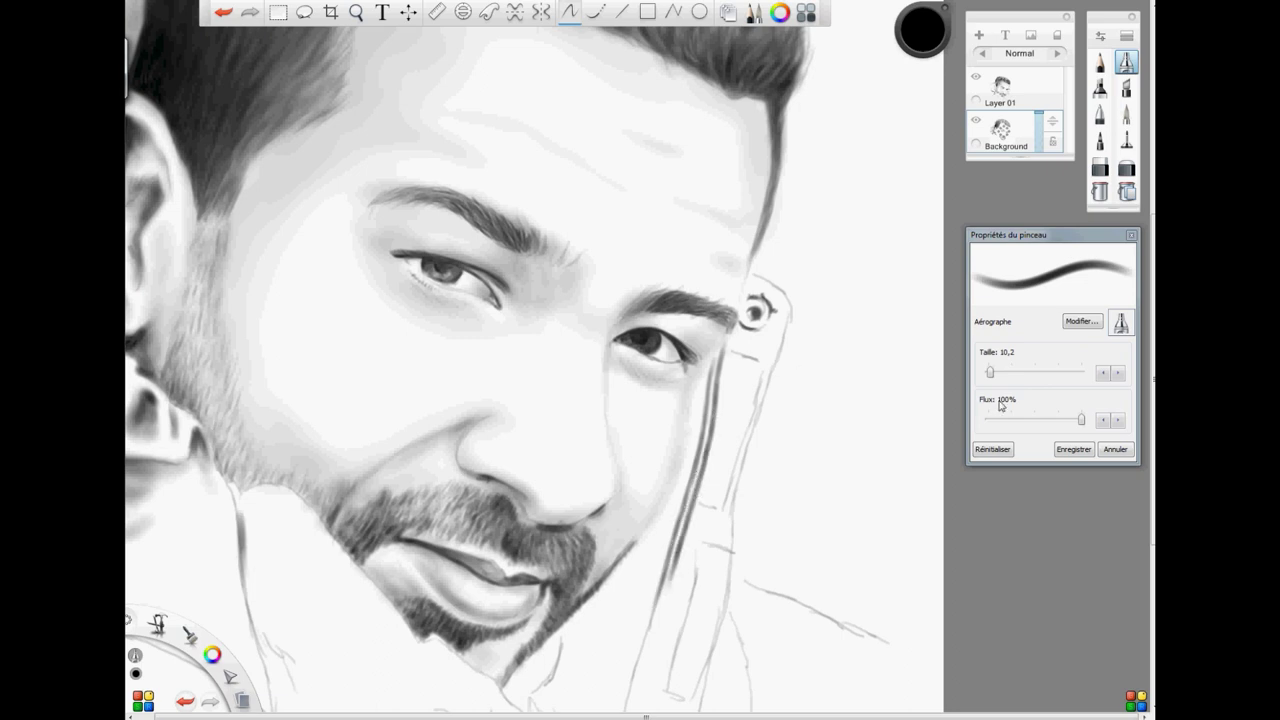
- Set the airbrush size to 20,6 and shade around the round detail and inside the panels of the upright shape beside the face
{"action": "left_click_drag", "start_coordinate": [990, 372], "coordinate": [993, 372]}
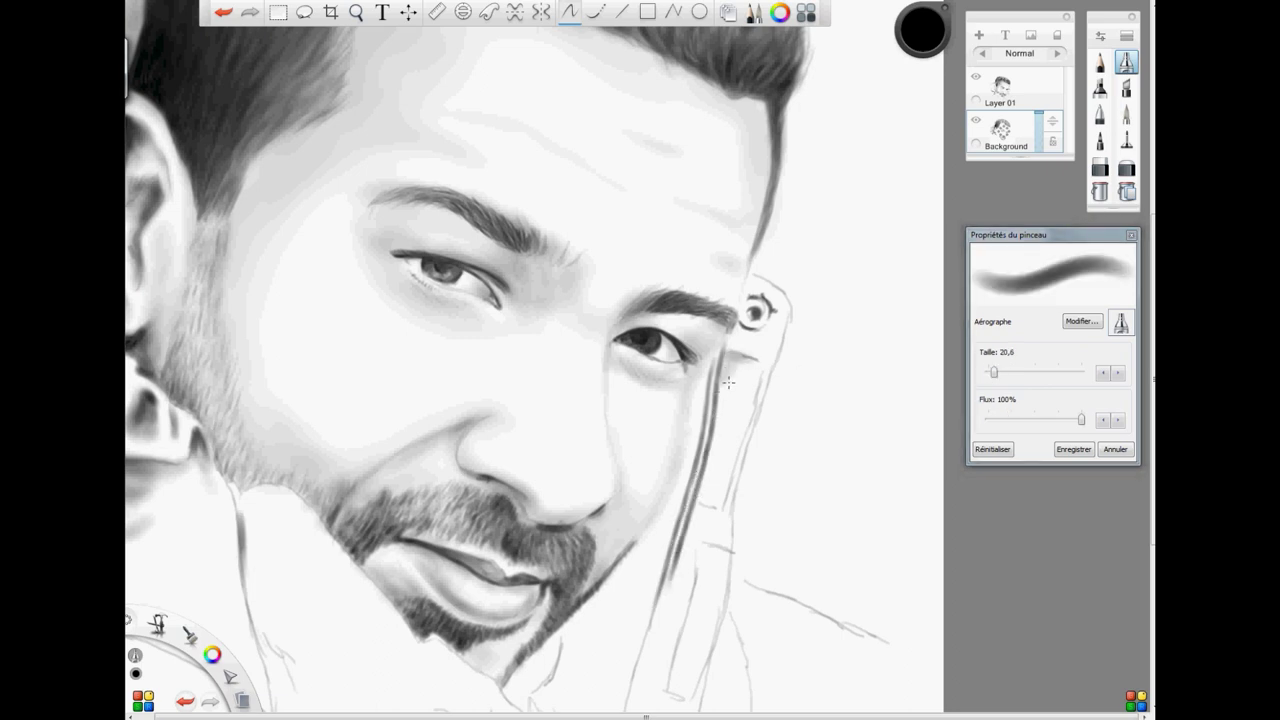
{"action": "mouse_move", "coordinate": [752, 296]}
{"action": "left_mouse_down"}
{"action": "mouse_move", "coordinate": [770, 346]}
{"action": "mouse_move", "coordinate": [730, 347]}
{"action": "mouse_move", "coordinate": [779, 332]}
{"action": "left_mouse_up"}
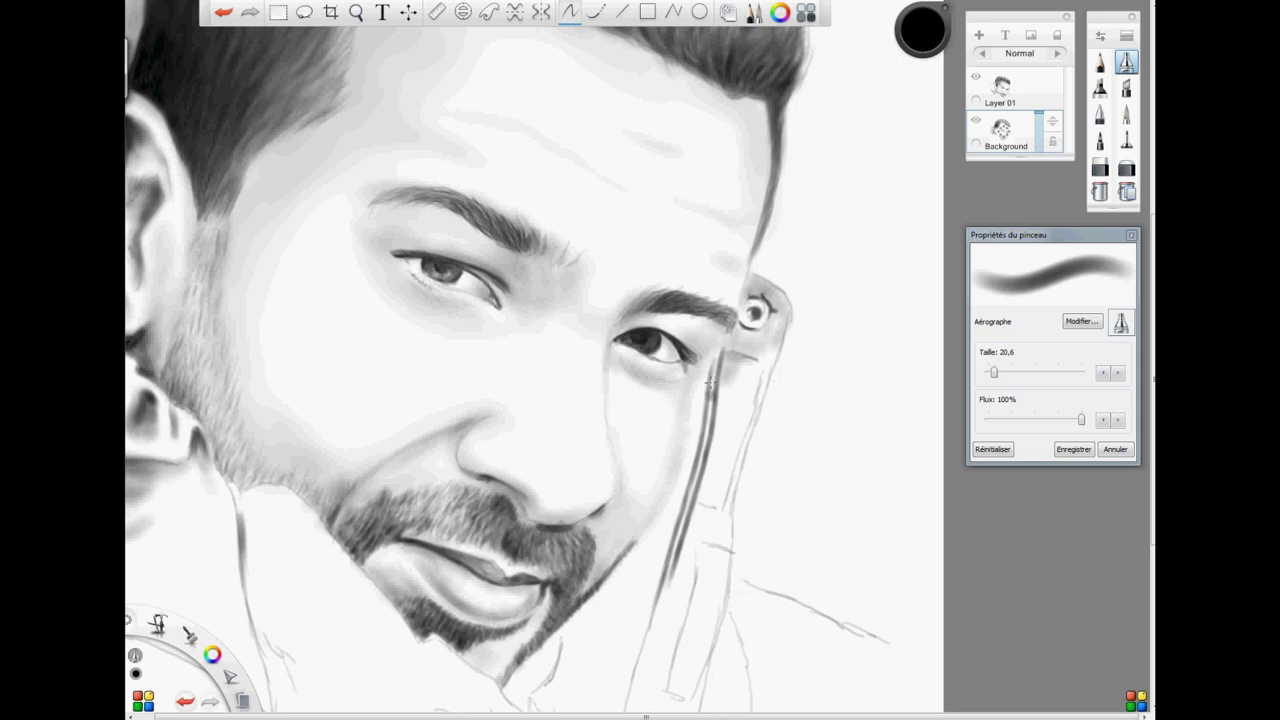
{"action": "mouse_move", "coordinate": [749, 360]}
{"action": "left_mouse_down"}
{"action": "mouse_move", "coordinate": [724, 378]}
{"action": "mouse_move", "coordinate": [737, 359]}
{"action": "mouse_move", "coordinate": [742, 404]}
{"action": "mouse_move", "coordinate": [757, 388]}
{"action": "mouse_move", "coordinate": [711, 502]}
{"action": "mouse_move", "coordinate": [723, 505]}
{"action": "mouse_move", "coordinate": [722, 408]}
{"action": "mouse_move", "coordinate": [738, 390]}
{"action": "mouse_move", "coordinate": [699, 495]}
{"action": "mouse_move", "coordinate": [725, 461]}
{"action": "mouse_move", "coordinate": [770, 344]}
{"action": "mouse_move", "coordinate": [766, 304]}
{"action": "mouse_move", "coordinate": [769, 325]}
{"action": "mouse_move", "coordinate": [750, 346]}
{"action": "mouse_move", "coordinate": [777, 295]}
{"action": "mouse_move", "coordinate": [774, 331]}
{"action": "mouse_move", "coordinate": [742, 341]}
{"action": "mouse_move", "coordinate": [729, 327]}
{"action": "mouse_move", "coordinate": [771, 326]}
{"action": "mouse_move", "coordinate": [705, 500]}
{"action": "mouse_move", "coordinate": [719, 475]}
{"action": "mouse_move", "coordinate": [715, 556]}
{"action": "mouse_move", "coordinate": [698, 535]}
{"action": "mouse_move", "coordinate": [720, 586]}
{"action": "mouse_move", "coordinate": [707, 564]}
{"action": "mouse_move", "coordinate": [721, 549]}
{"action": "mouse_move", "coordinate": [666, 562]}
{"action": "mouse_move", "coordinate": [664, 593]}
{"action": "left_mouse_up"}
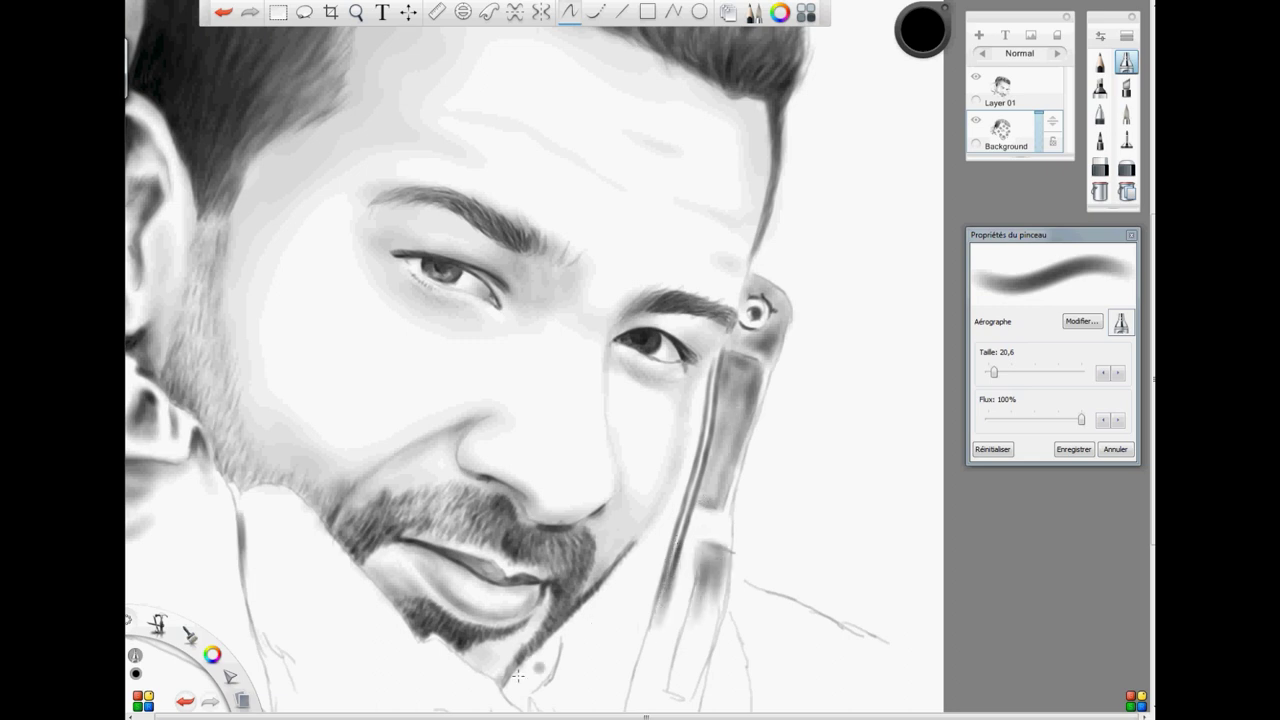
- Fill the gap between the chin and the upright shape with dark shading, enlarging the airbrush to 36,3
{"action": "mouse_move", "coordinate": [533, 672]}
{"action": "left_mouse_down"}
{"action": "mouse_move", "coordinate": [566, 645]}
{"action": "mouse_move", "coordinate": [566, 624]}
{"action": "mouse_move", "coordinate": [564, 656]}
{"action": "mouse_move", "coordinate": [571, 624]}
{"action": "left_mouse_up"}
{"action": "left_click_drag", "start_coordinate": [994, 372], "coordinate": [1003, 373]}
{"action": "key", "text": "space"}
{"action": "left_click_drag", "start_coordinate": [643, 561], "coordinate": [644, 428]}
{"action": "mouse_move", "coordinate": [549, 567]}
{"action": "left_mouse_down"}
{"action": "mouse_move", "coordinate": [602, 598]}
{"action": "mouse_move", "coordinate": [569, 571]}
{"action": "mouse_move", "coordinate": [571, 531]}
{"action": "mouse_move", "coordinate": [553, 557]}
{"action": "mouse_move", "coordinate": [592, 525]}
{"action": "mouse_move", "coordinate": [589, 505]}
{"action": "mouse_move", "coordinate": [567, 551]}
{"action": "mouse_move", "coordinate": [563, 539]}
{"action": "mouse_move", "coordinate": [577, 562]}
{"action": "mouse_move", "coordinate": [540, 562]}
{"action": "mouse_move", "coordinate": [574, 583]}
{"action": "mouse_move", "coordinate": [620, 583]}
{"action": "mouse_move", "coordinate": [604, 590]}
{"action": "mouse_move", "coordinate": [593, 551]}
{"action": "mouse_move", "coordinate": [612, 498]}
{"action": "mouse_move", "coordinate": [590, 505]}
{"action": "mouse_move", "coordinate": [589, 493]}
{"action": "mouse_move", "coordinate": [636, 421]}
{"action": "mouse_move", "coordinate": [577, 534]}
{"action": "mouse_move", "coordinate": [594, 573]}
{"action": "mouse_move", "coordinate": [620, 562]}
{"action": "mouse_move", "coordinate": [617, 544]}
{"action": "mouse_move", "coordinate": [566, 582]}
{"action": "mouse_move", "coordinate": [591, 580]}
{"action": "mouse_move", "coordinate": [601, 603]}
{"action": "mouse_move", "coordinate": [624, 492]}
{"action": "left_mouse_up"}
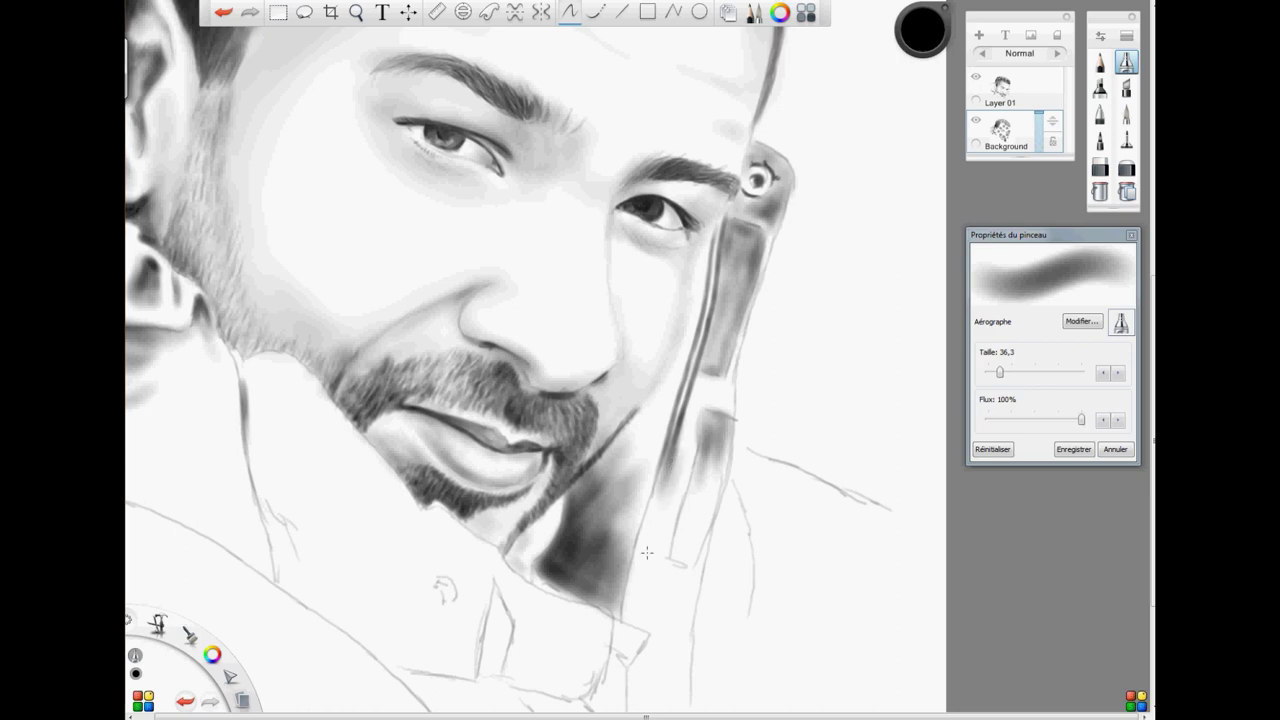
- Extend the dark double line down to the hand at airbrush size 8,5, and deepen the shadow beside the chin at size 17,2
{"action": "left_click_drag", "start_coordinate": [1000, 372], "coordinate": [990, 374]}
{"action": "mouse_move", "coordinate": [670, 456]}
{"action": "left_mouse_down"}
{"action": "mouse_move", "coordinate": [652, 485]}
{"action": "mouse_move", "coordinate": [655, 460]}
{"action": "mouse_move", "coordinate": [629, 569]}
{"action": "mouse_move", "coordinate": [639, 524]}
{"action": "mouse_move", "coordinate": [675, 472]}
{"action": "mouse_move", "coordinate": [670, 450]}
{"action": "mouse_move", "coordinate": [658, 486]}
{"action": "mouse_move", "coordinate": [719, 223]}
{"action": "mouse_move", "coordinate": [632, 574]}
{"action": "left_mouse_up"}
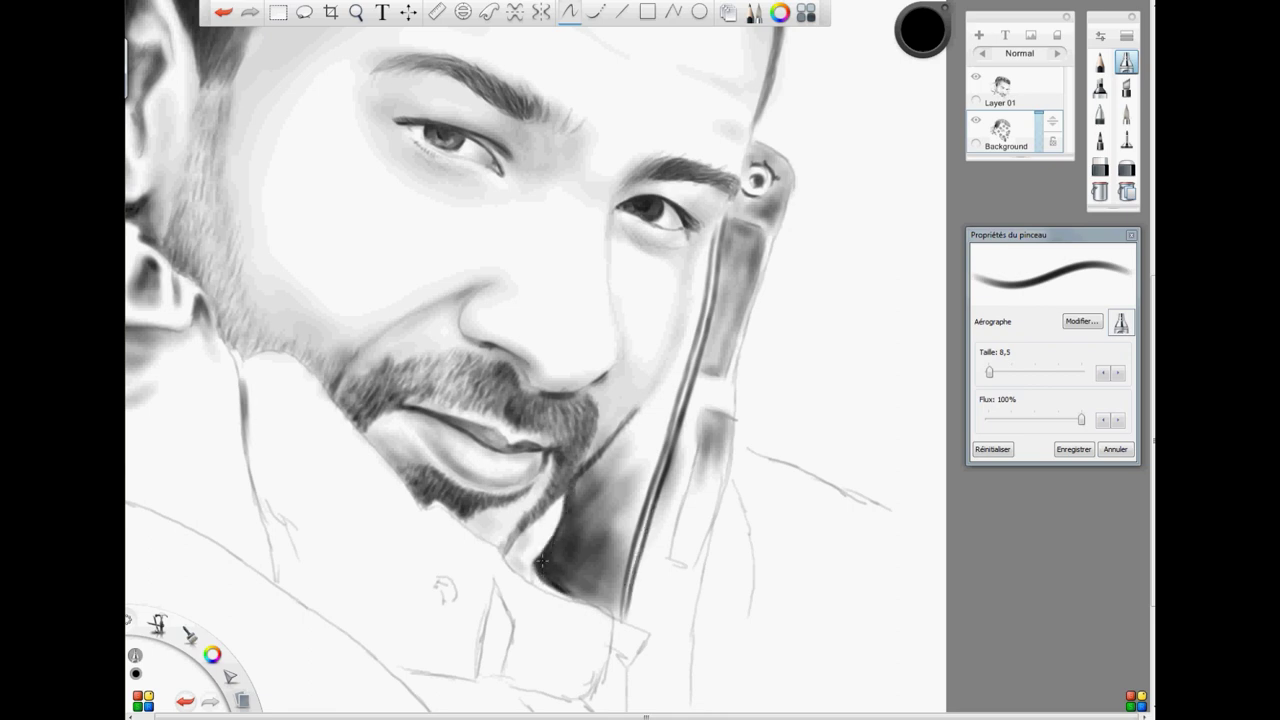
{"action": "left_click_drag", "start_coordinate": [989, 372], "coordinate": [993, 372]}
{"action": "left_click_drag", "start_coordinate": [551, 558], "coordinate": [569, 505]}
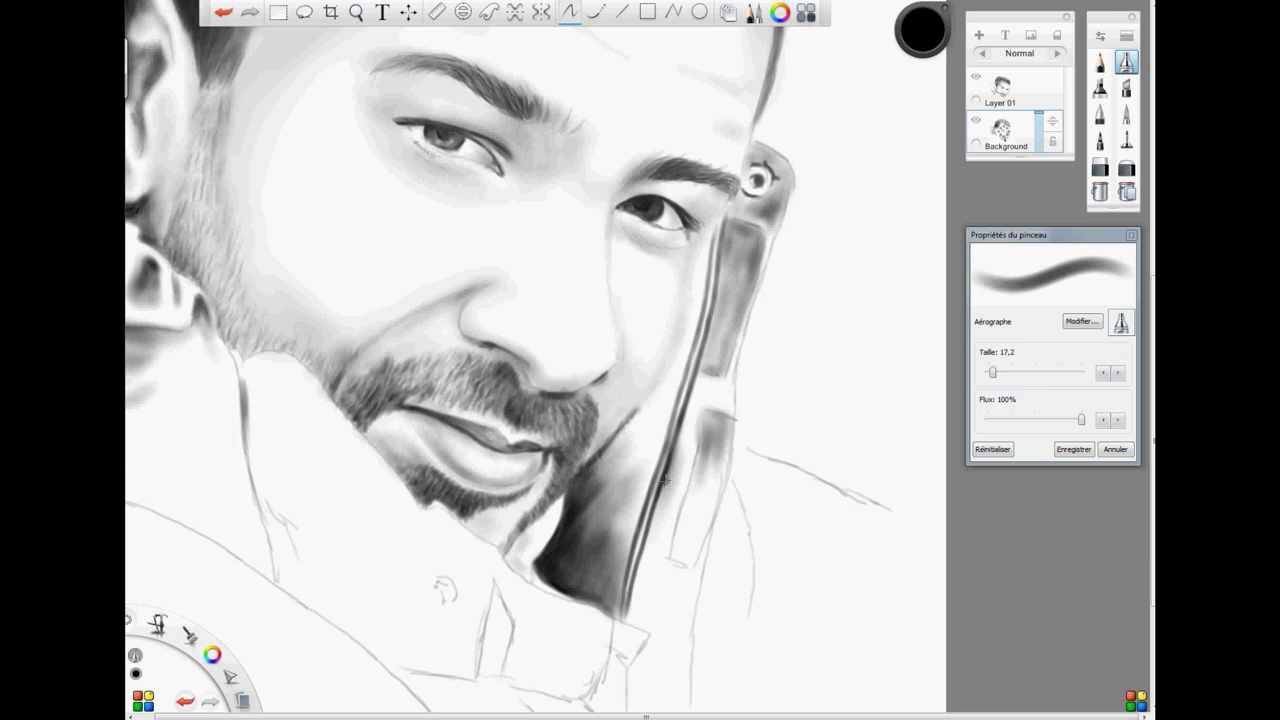
- Spread the shadow up along the jaw with a larger airbrush, and shade the upright shape's lower panel, finishing at size 25,8
{"action": "left_click_drag", "start_coordinate": [993, 372], "coordinate": [1003, 372]}
{"action": "mouse_move", "coordinate": [598, 535]}
{"action": "left_mouse_down"}
{"action": "mouse_move", "coordinate": [608, 480]}
{"action": "mouse_move", "coordinate": [600, 540]}
{"action": "mouse_move", "coordinate": [712, 240]}
{"action": "left_mouse_up"}
{"action": "mouse_move", "coordinate": [712, 415]}
{"action": "left_mouse_down"}
{"action": "mouse_move", "coordinate": [686, 538]}
{"action": "mouse_move", "coordinate": [694, 515]}
{"action": "left_mouse_up"}
{"action": "left_click_drag", "start_coordinate": [1003, 372], "coordinate": [996, 372]}
{"action": "left_click_drag", "start_coordinate": [702, 432], "coordinate": [714, 414]}
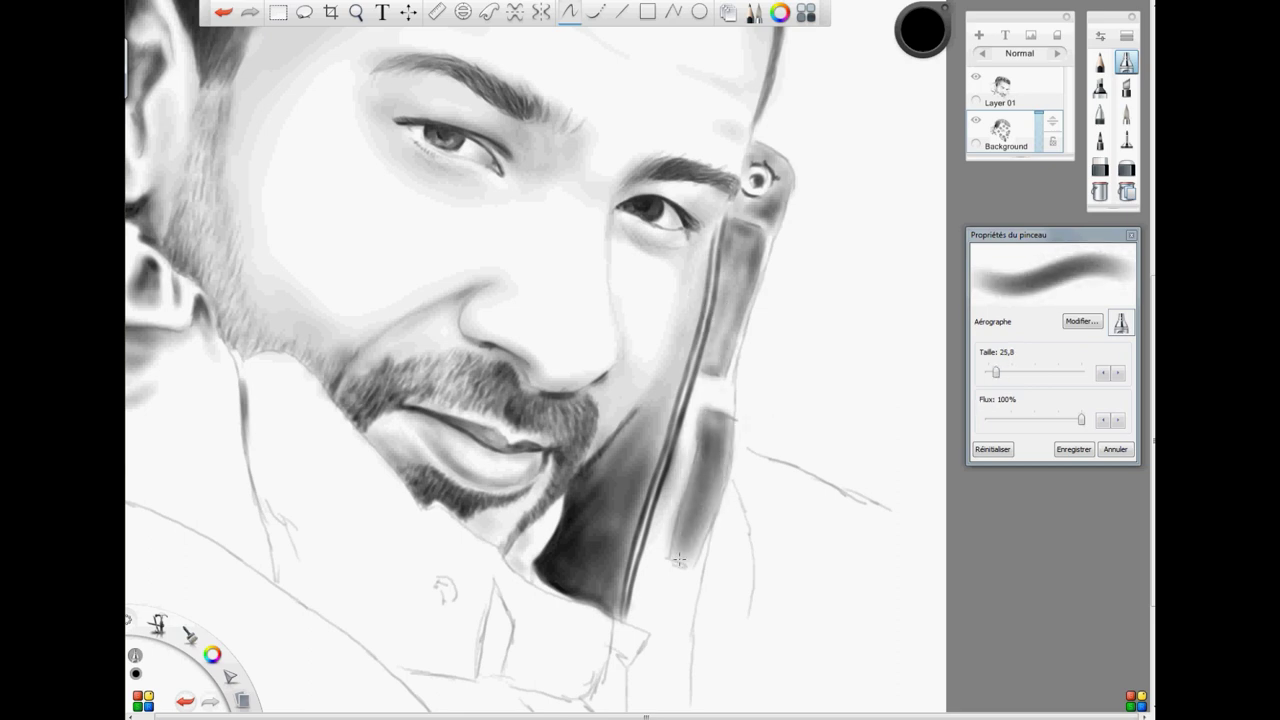
- Darken both panels of the upright shape beside the face with the airbrush at size 25,8
{"action": "left_click_drag", "start_coordinate": [679, 560], "coordinate": [702, 428]}
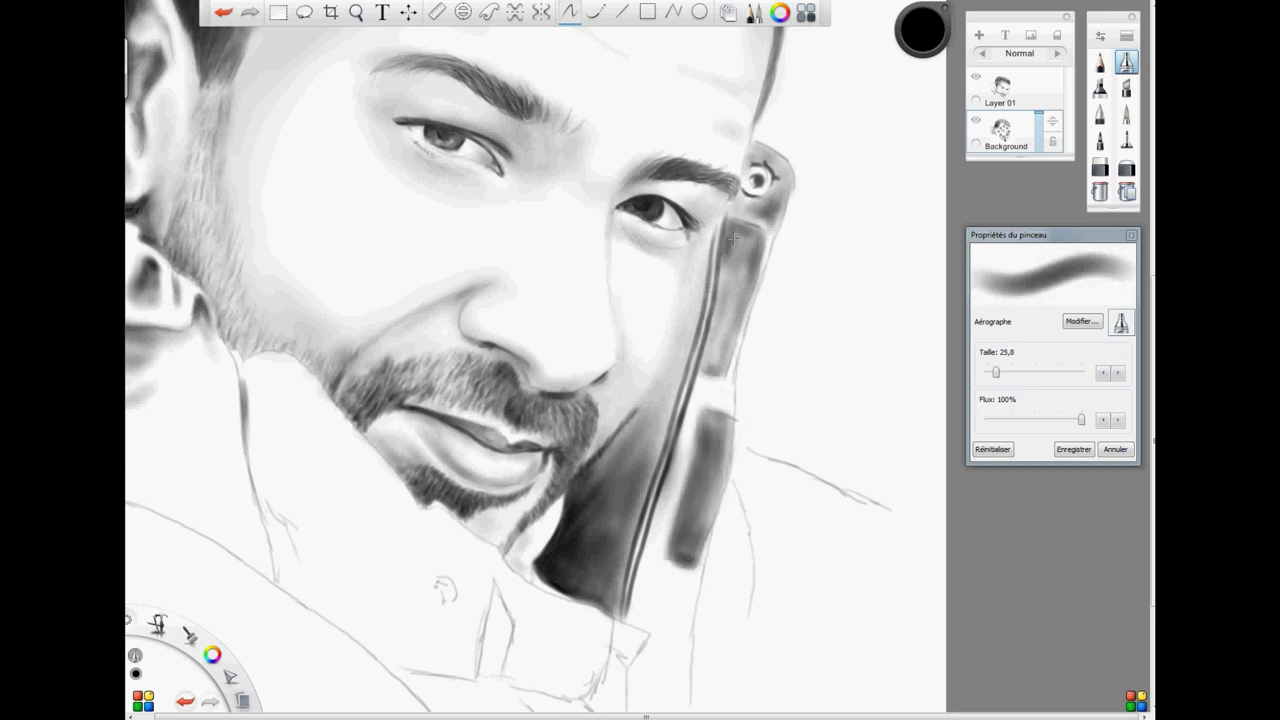
{"action": "mouse_move", "coordinate": [733, 238]}
{"action": "left_mouse_down"}
{"action": "mouse_move", "coordinate": [740, 272]}
{"action": "mouse_move", "coordinate": [714, 282]}
{"action": "mouse_move", "coordinate": [720, 300]}
{"action": "mouse_move", "coordinate": [743, 246]}
{"action": "mouse_move", "coordinate": [752, 276]}
{"action": "mouse_move", "coordinate": [727, 352]}
{"action": "mouse_move", "coordinate": [700, 353]}
{"action": "mouse_move", "coordinate": [718, 312]}
{"action": "left_mouse_up"}
{"action": "mouse_move", "coordinate": [718, 412]}
{"action": "left_mouse_down"}
{"action": "mouse_move", "coordinate": [702, 438]}
{"action": "mouse_move", "coordinate": [696, 561]}
{"action": "mouse_move", "coordinate": [718, 410]}
{"action": "left_mouse_up"}
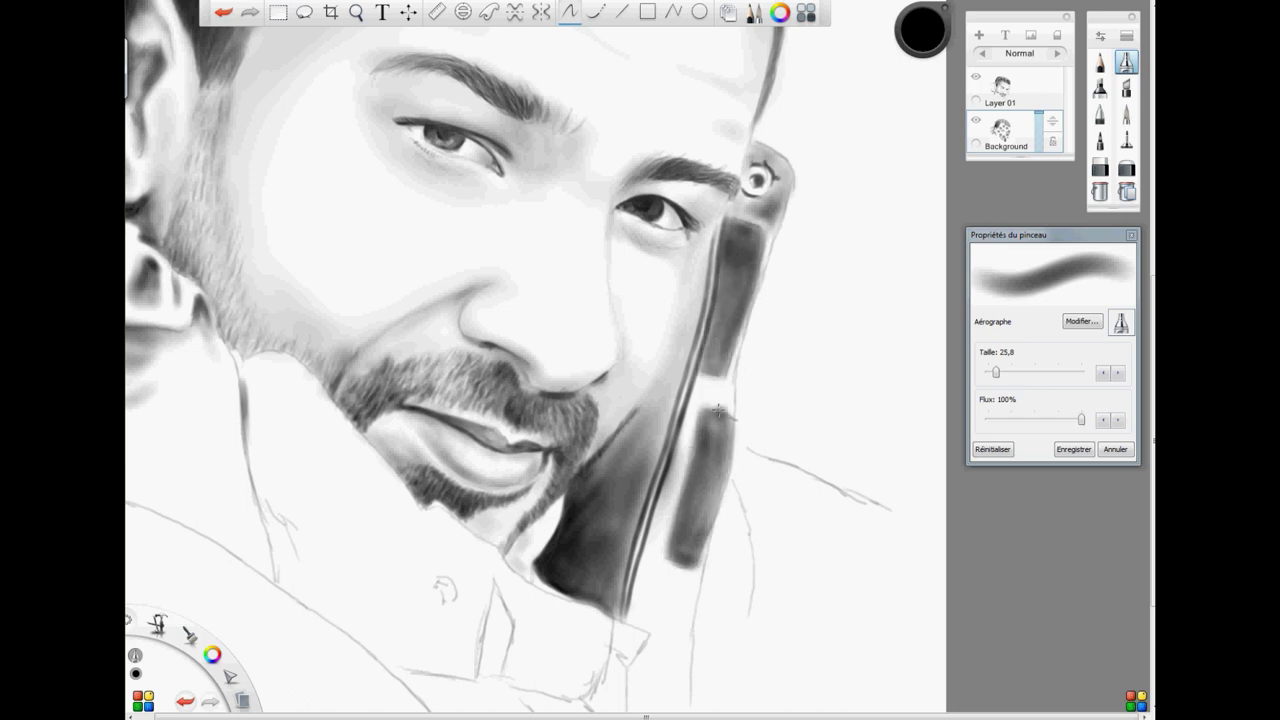
{"action": "left_click_drag", "start_coordinate": [769, 221], "coordinate": [765, 272]}
- Shade the gap between the two panels and the band beside the dark double line, enlarging the airbrush to 38,0
{"action": "left_click_drag", "start_coordinate": [708, 370], "coordinate": [692, 424]}
{"action": "key", "text": "bracketright"}
{"action": "key", "text": "bracketright"}
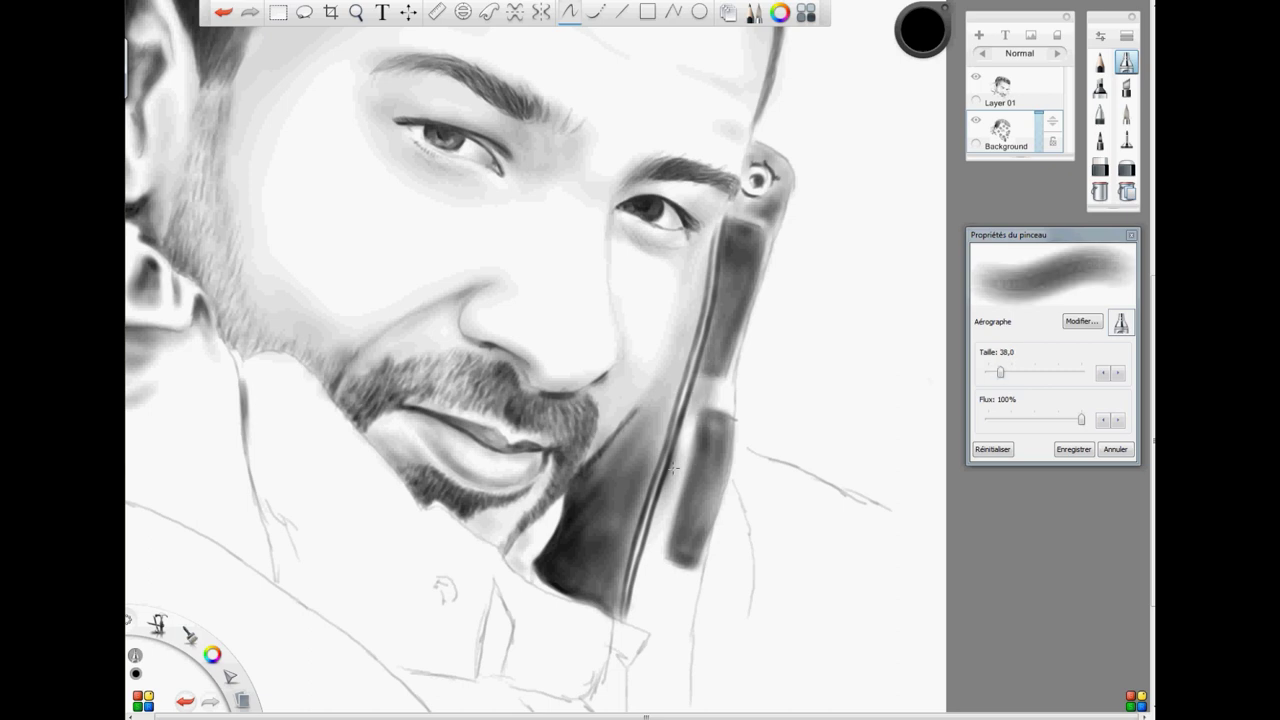
{"action": "mouse_move", "coordinate": [707, 345]}
{"action": "left_mouse_down"}
{"action": "mouse_move", "coordinate": [670, 440]}
{"action": "mouse_move", "coordinate": [690, 500]}
{"action": "mouse_move", "coordinate": [640, 610]}
{"action": "left_mouse_up"}
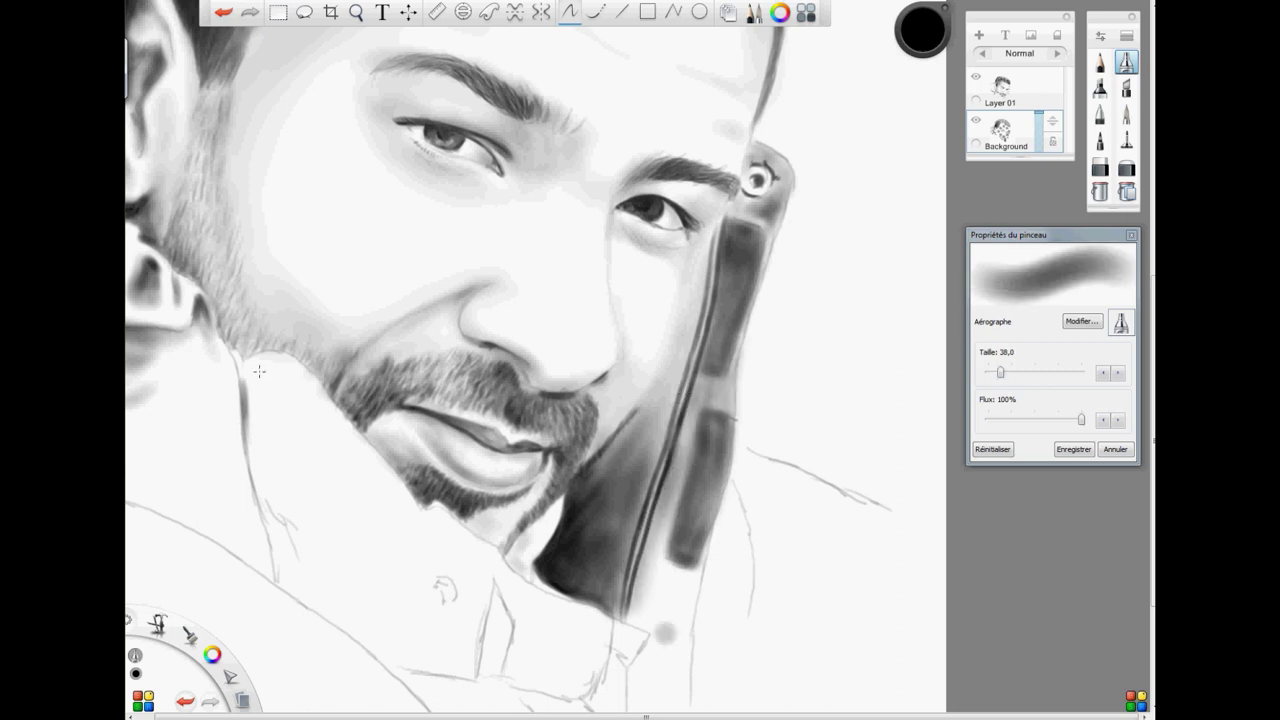
- Shade the upper end of the collar flap below the cheek at size 24,1, and darken the collar edge along the jaw at 13,7
{"action": "mouse_move", "coordinate": [270, 409]}
{"action": "left_mouse_down"}
{"action": "mouse_move", "coordinate": [273, 445]}
{"action": "mouse_move", "coordinate": [268, 386]}
{"action": "mouse_move", "coordinate": [250, 399]}
{"action": "mouse_move", "coordinate": [309, 432]}
{"action": "mouse_move", "coordinate": [250, 401]}
{"action": "mouse_move", "coordinate": [283, 373]}
{"action": "mouse_move", "coordinate": [335, 420]}
{"action": "left_mouse_up"}
{"action": "left_click_drag", "start_coordinate": [1001, 374], "coordinate": [995, 372]}
{"action": "mouse_move", "coordinate": [240, 362]}
{"action": "left_mouse_down"}
{"action": "mouse_move", "coordinate": [306, 372]}
{"action": "mouse_move", "coordinate": [275, 352]}
{"action": "mouse_move", "coordinate": [240, 368]}
{"action": "left_mouse_up"}
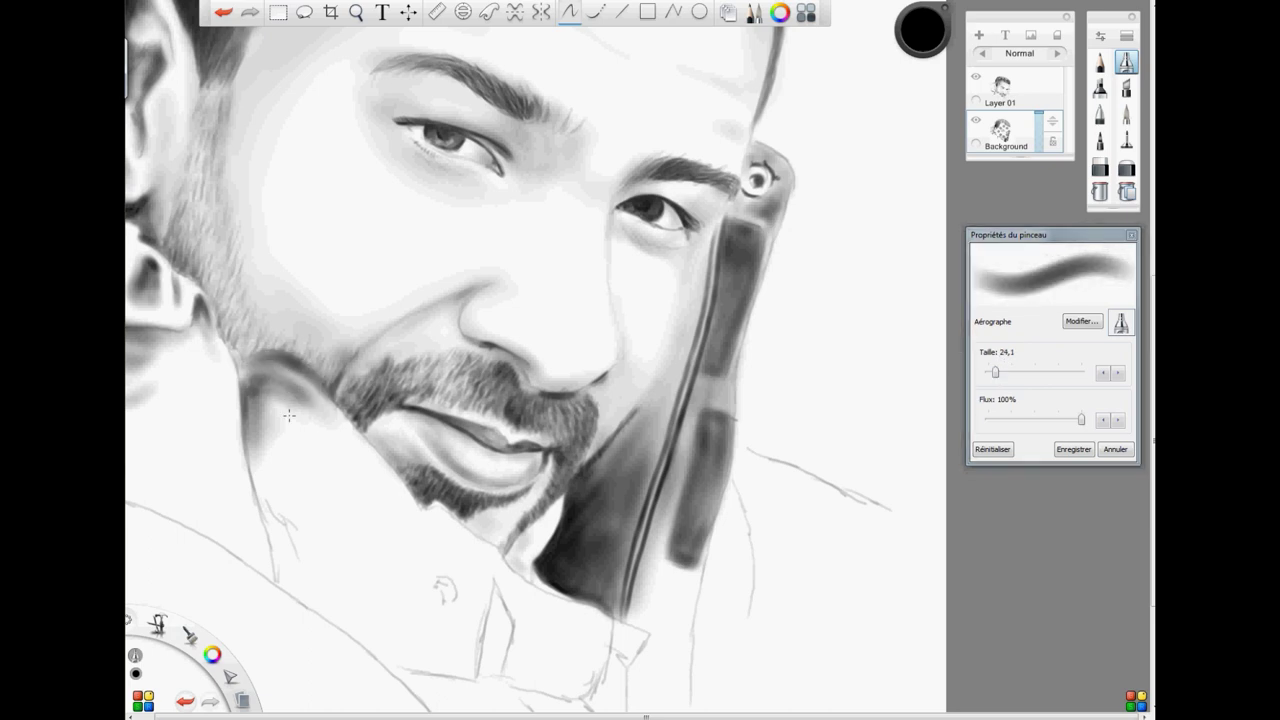
{"action": "left_click", "coordinate": [356, 12]}
{"action": "mouse_move", "coordinate": [529, 557]}
{"action": "left_mouse_down"}
{"action": "mouse_move", "coordinate": [766, 597]}
{"action": "mouse_move", "coordinate": [683, 500]}
{"action": "left_mouse_up"}
{"action": "left_click_drag", "start_coordinate": [995, 372], "coordinate": [991, 374]}
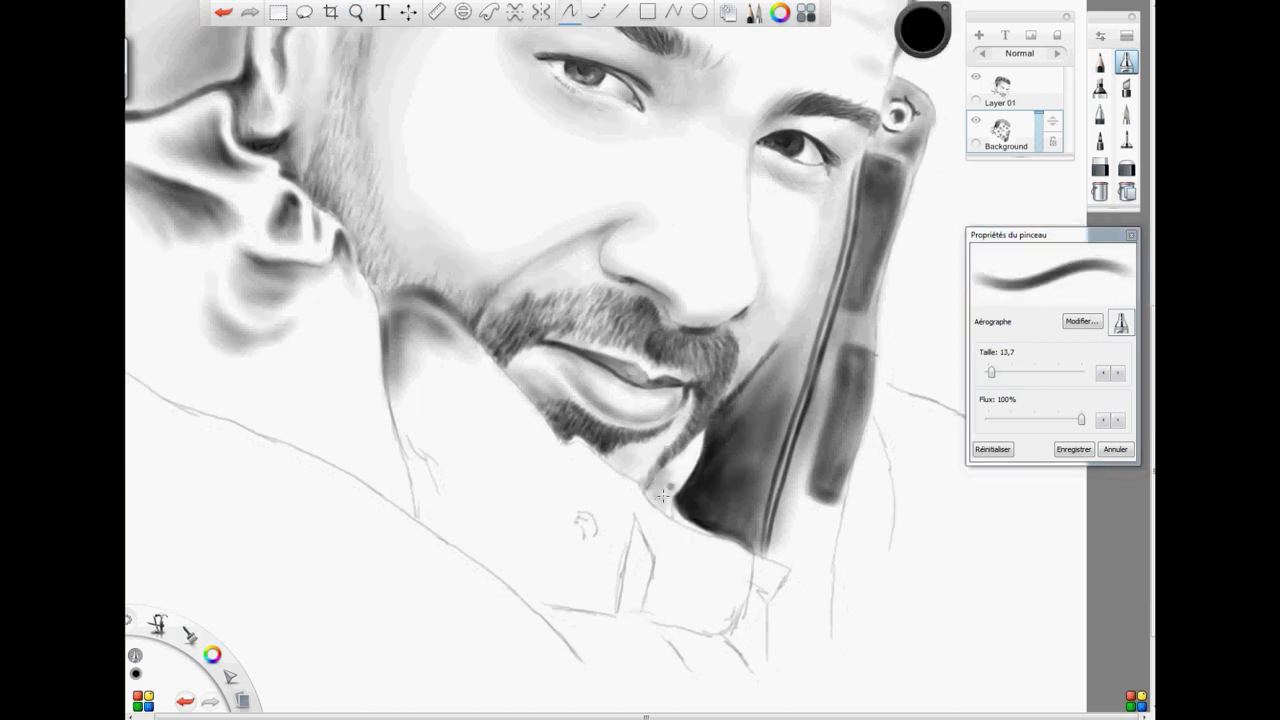
{"action": "mouse_move", "coordinate": [419, 298]}
{"action": "left_mouse_down"}
{"action": "mouse_move", "coordinate": [466, 322]}
{"action": "mouse_move", "coordinate": [541, 445]}
{"action": "mouse_move", "coordinate": [282, 177]}
{"action": "mouse_move", "coordinate": [349, 228]}
{"action": "left_mouse_up"}
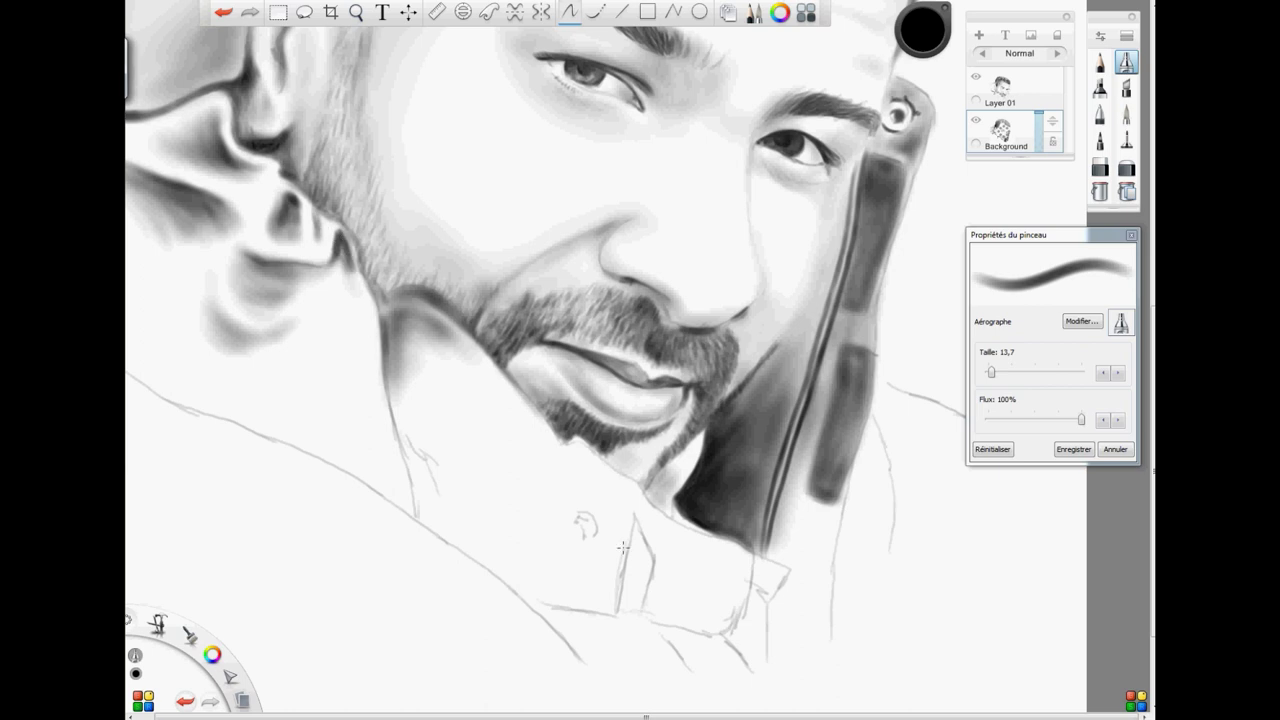
- Darken the collar flap's end edge, detail its snap button at airbrush size 5,0, and outline the lower edge at 15,4
{"action": "left_click_drag", "start_coordinate": [634, 485], "coordinate": [619, 590]}
{"action": "key", "text": "["}
{"action": "key", "text": "["}
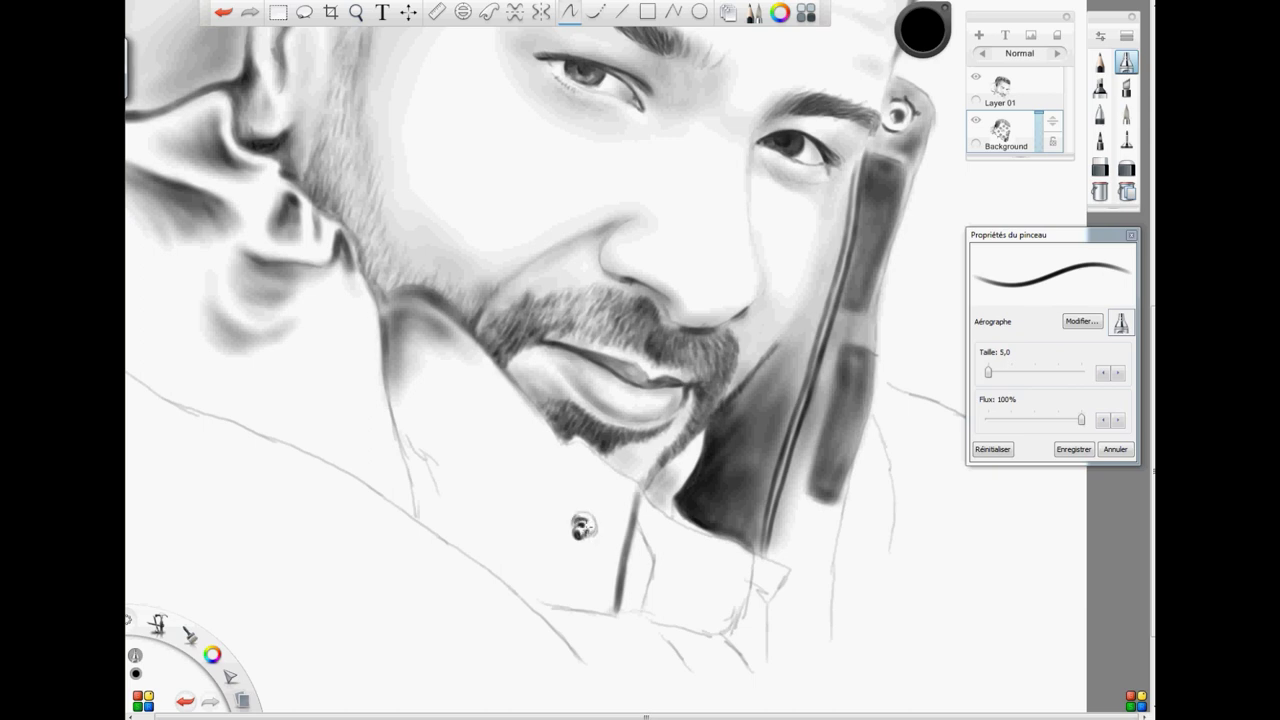
{"action": "left_click_drag", "start_coordinate": [990, 374], "coordinate": [993, 372]}
{"action": "left_click_drag", "start_coordinate": [518, 592], "coordinate": [616, 612]}
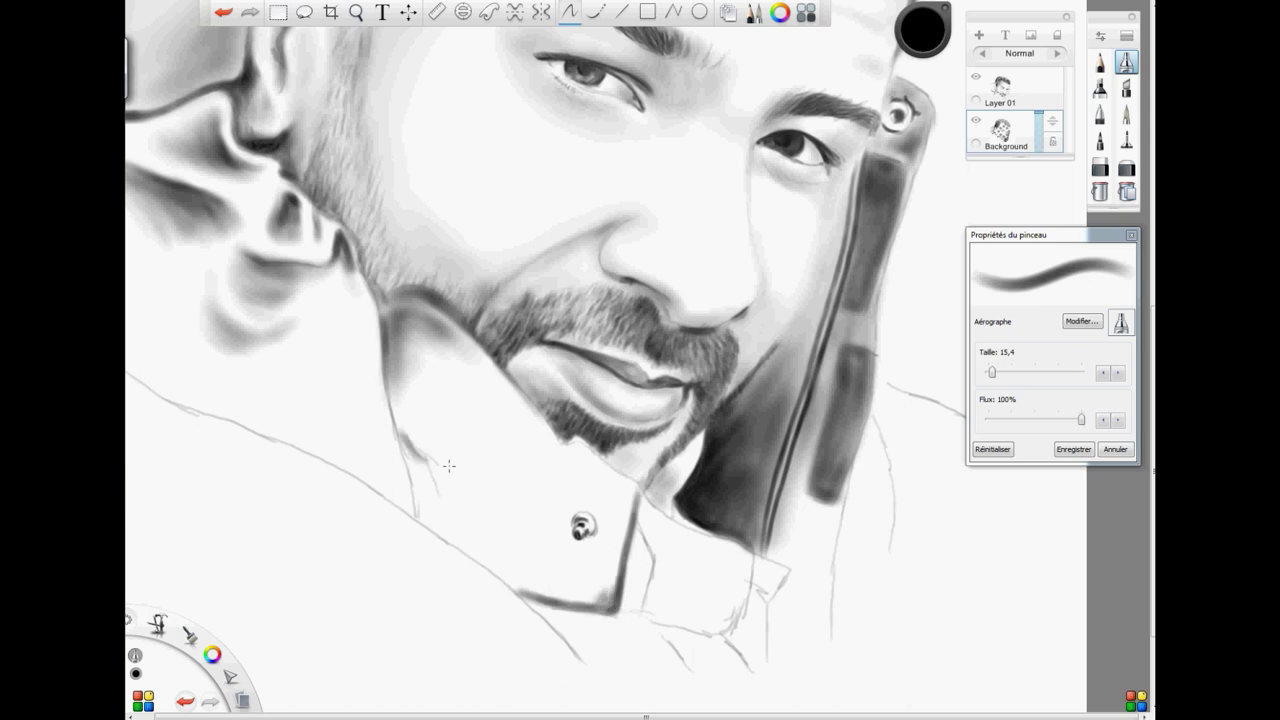
- Shade the folds in the lower part of the collar flap and around the snap button at airbrush size 27,6
{"action": "left_click_drag", "start_coordinate": [992, 372], "coordinate": [997, 372]}
{"action": "mouse_move", "coordinate": [404, 436]}
{"action": "left_mouse_down"}
{"action": "mouse_move", "coordinate": [436, 466]}
{"action": "mouse_move", "coordinate": [434, 493]}
{"action": "mouse_move", "coordinate": [410, 449]}
{"action": "mouse_move", "coordinate": [514, 533]}
{"action": "mouse_move", "coordinate": [457, 494]}
{"action": "mouse_move", "coordinate": [512, 546]}
{"action": "mouse_move", "coordinate": [458, 535]}
{"action": "mouse_move", "coordinate": [416, 478]}
{"action": "mouse_move", "coordinate": [434, 532]}
{"action": "mouse_move", "coordinate": [505, 552]}
{"action": "mouse_move", "coordinate": [507, 577]}
{"action": "mouse_move", "coordinate": [551, 574]}
{"action": "left_mouse_up"}
{"action": "mouse_move", "coordinate": [613, 546]}
{"action": "left_mouse_down"}
{"action": "mouse_move", "coordinate": [630, 488]}
{"action": "mouse_move", "coordinate": [615, 569]}
{"action": "mouse_move", "coordinate": [511, 590]}
{"action": "mouse_move", "coordinate": [580, 585]}
{"action": "left_mouse_up"}
{"action": "mouse_move", "coordinate": [591, 508]}
{"action": "left_mouse_down"}
{"action": "mouse_move", "coordinate": [602, 518]}
{"action": "mouse_move", "coordinate": [568, 514]}
{"action": "mouse_move", "coordinate": [538, 535]}
{"action": "left_mouse_up"}
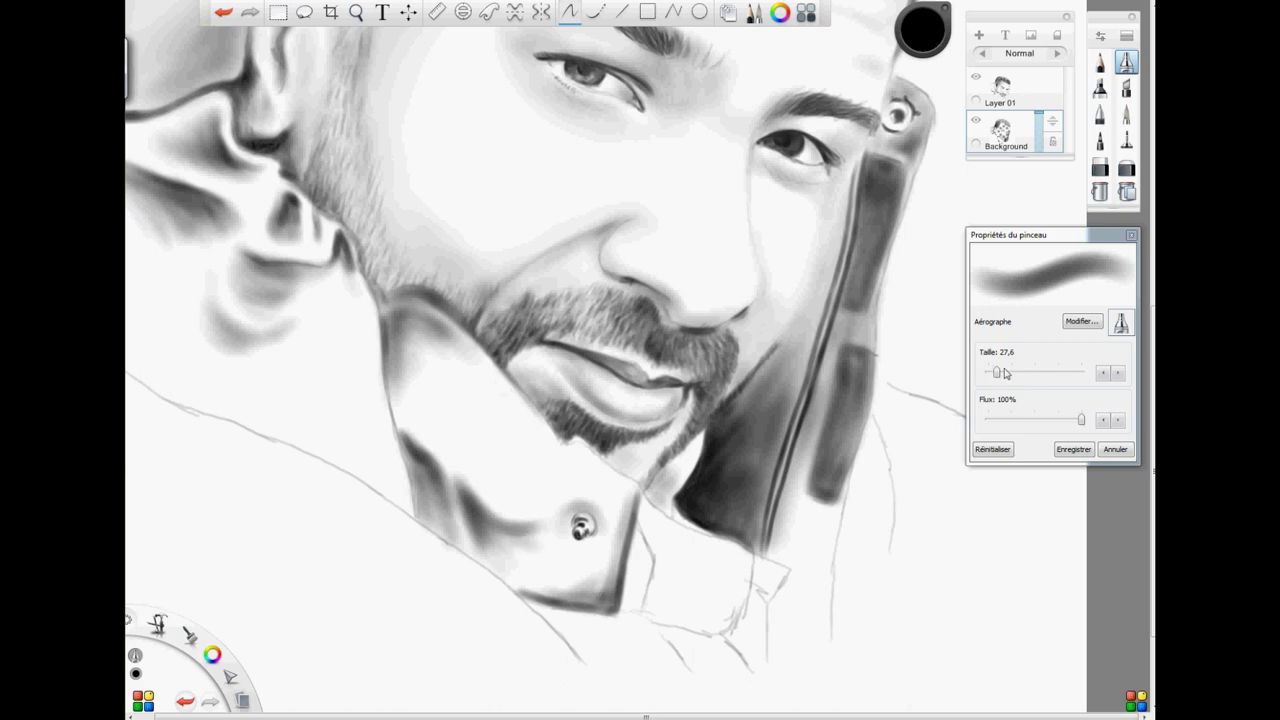
- Fill the collar flap from the cheek to the snap button with soft mid-tone shading at airbrush size 44,9
{"action": "left_click_drag", "start_coordinate": [996, 372], "coordinate": [1003, 372]}
{"action": "mouse_move", "coordinate": [399, 372]}
{"action": "left_mouse_down"}
{"action": "mouse_move", "coordinate": [402, 402]}
{"action": "mouse_move", "coordinate": [393, 353]}
{"action": "mouse_move", "coordinate": [431, 429]}
{"action": "mouse_move", "coordinate": [448, 438]}
{"action": "mouse_move", "coordinate": [390, 367]}
{"action": "mouse_move", "coordinate": [472, 464]}
{"action": "mouse_move", "coordinate": [451, 466]}
{"action": "mouse_move", "coordinate": [479, 467]}
{"action": "mouse_move", "coordinate": [512, 519]}
{"action": "mouse_move", "coordinate": [482, 529]}
{"action": "mouse_move", "coordinate": [520, 573]}
{"action": "mouse_move", "coordinate": [590, 594]}
{"action": "mouse_move", "coordinate": [585, 569]}
{"action": "mouse_move", "coordinate": [535, 546]}
{"action": "mouse_move", "coordinate": [488, 558]}
{"action": "mouse_move", "coordinate": [496, 525]}
{"action": "mouse_move", "coordinate": [557, 555]}
{"action": "mouse_move", "coordinate": [600, 599]}
{"action": "mouse_move", "coordinate": [490, 558]}
{"action": "mouse_move", "coordinate": [603, 559]}
{"action": "mouse_move", "coordinate": [512, 531]}
{"action": "mouse_move", "coordinate": [574, 564]}
{"action": "mouse_move", "coordinate": [492, 530]}
{"action": "mouse_move", "coordinate": [580, 558]}
{"action": "mouse_move", "coordinate": [600, 524]}
{"action": "mouse_move", "coordinate": [591, 559]}
{"action": "left_mouse_up"}
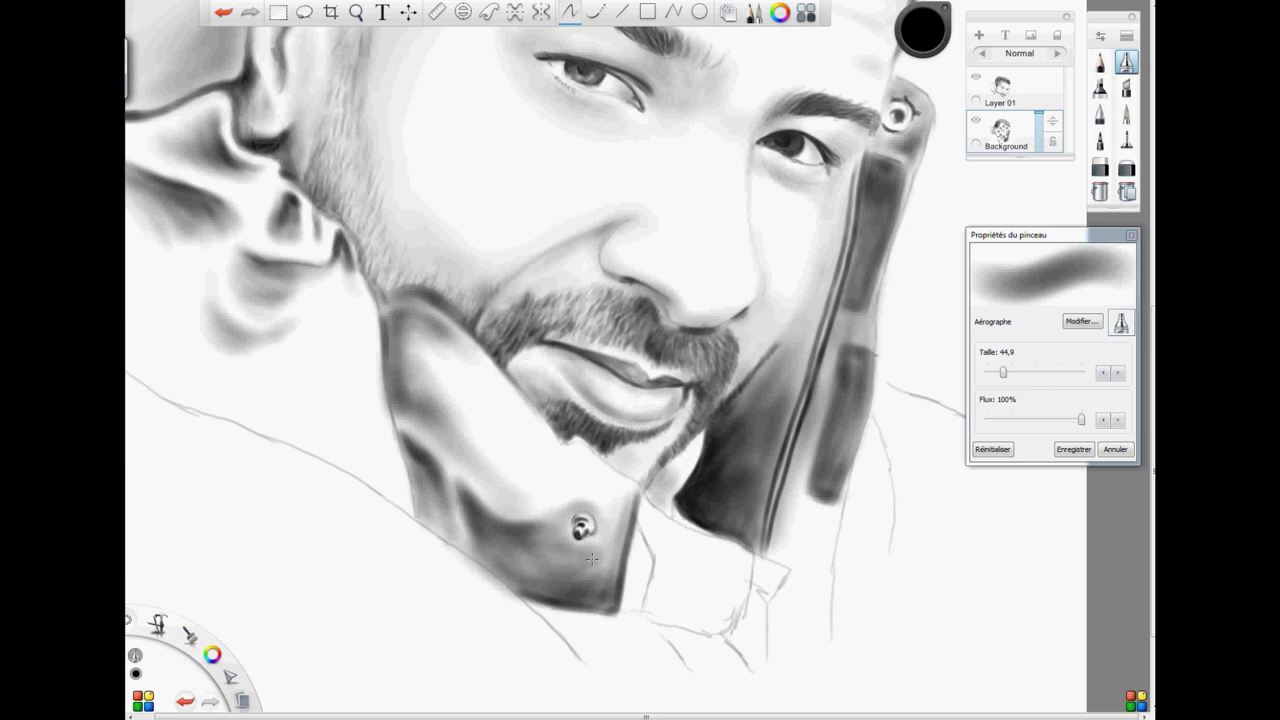
{"action": "mouse_move", "coordinate": [610, 505]}
{"action": "left_mouse_down"}
{"action": "mouse_move", "coordinate": [480, 450]}
{"action": "mouse_move", "coordinate": [401, 342]}
{"action": "mouse_move", "coordinate": [505, 465]}
{"action": "mouse_move", "coordinate": [530, 420]}
{"action": "mouse_move", "coordinate": [632, 530]}
{"action": "left_mouse_up"}
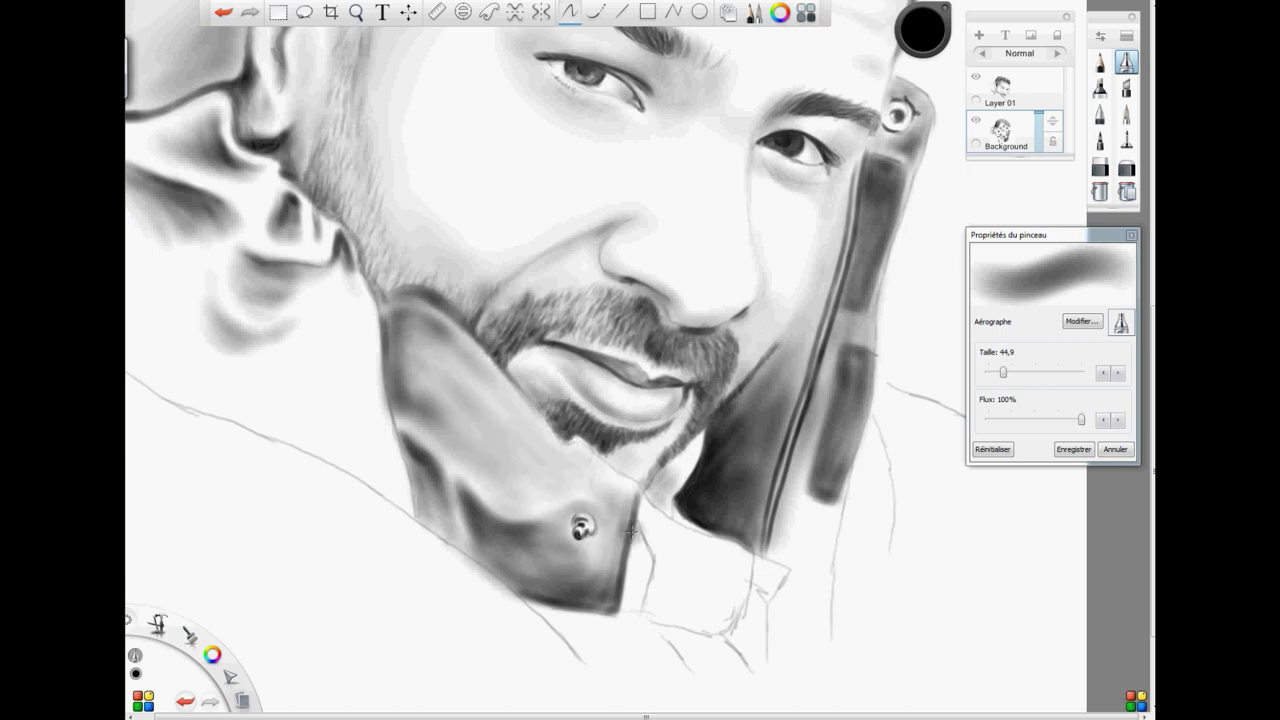
- Outline the flap's upper edge, the buckle-like tab beside it and its small end piece at airbrush size 11,9
{"action": "left_click_drag", "start_coordinate": [1003, 372], "coordinate": [991, 372]}
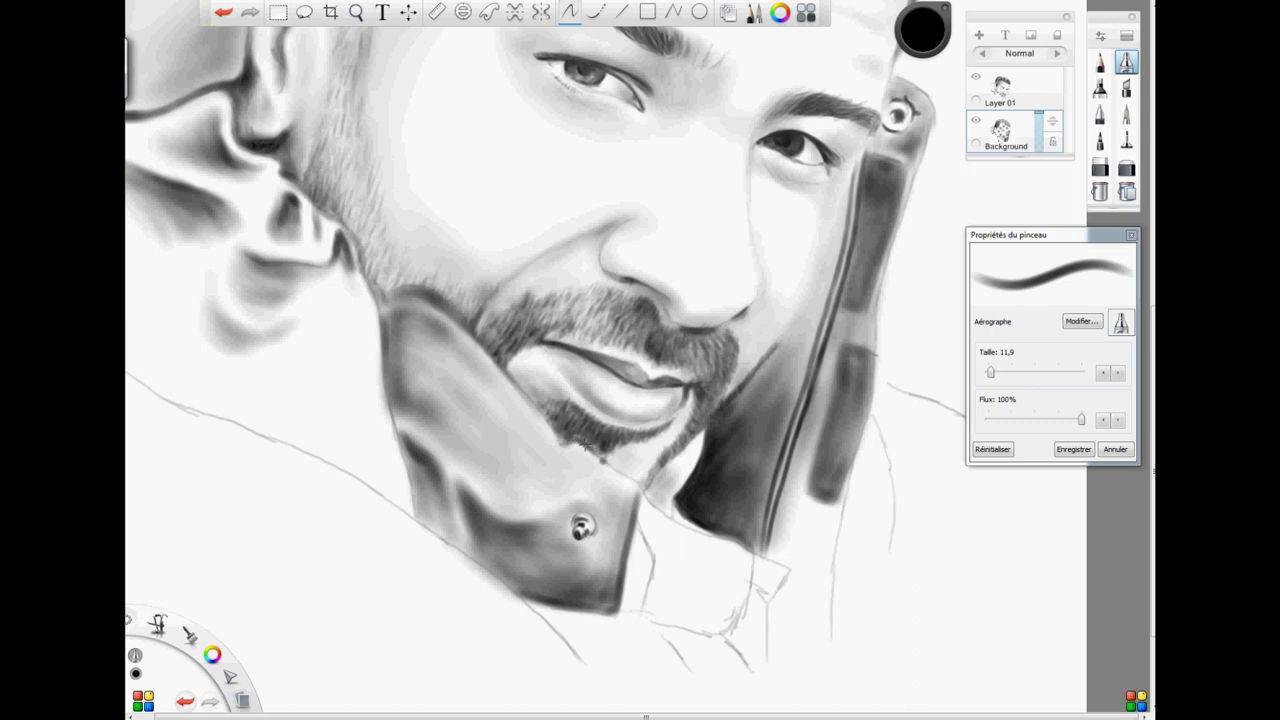
{"action": "mouse_move", "coordinate": [586, 446]}
{"action": "left_mouse_down"}
{"action": "mouse_move", "coordinate": [697, 528]}
{"action": "mouse_move", "coordinate": [733, 628]}
{"action": "left_mouse_up"}
{"action": "left_click", "coordinate": [712, 605]}
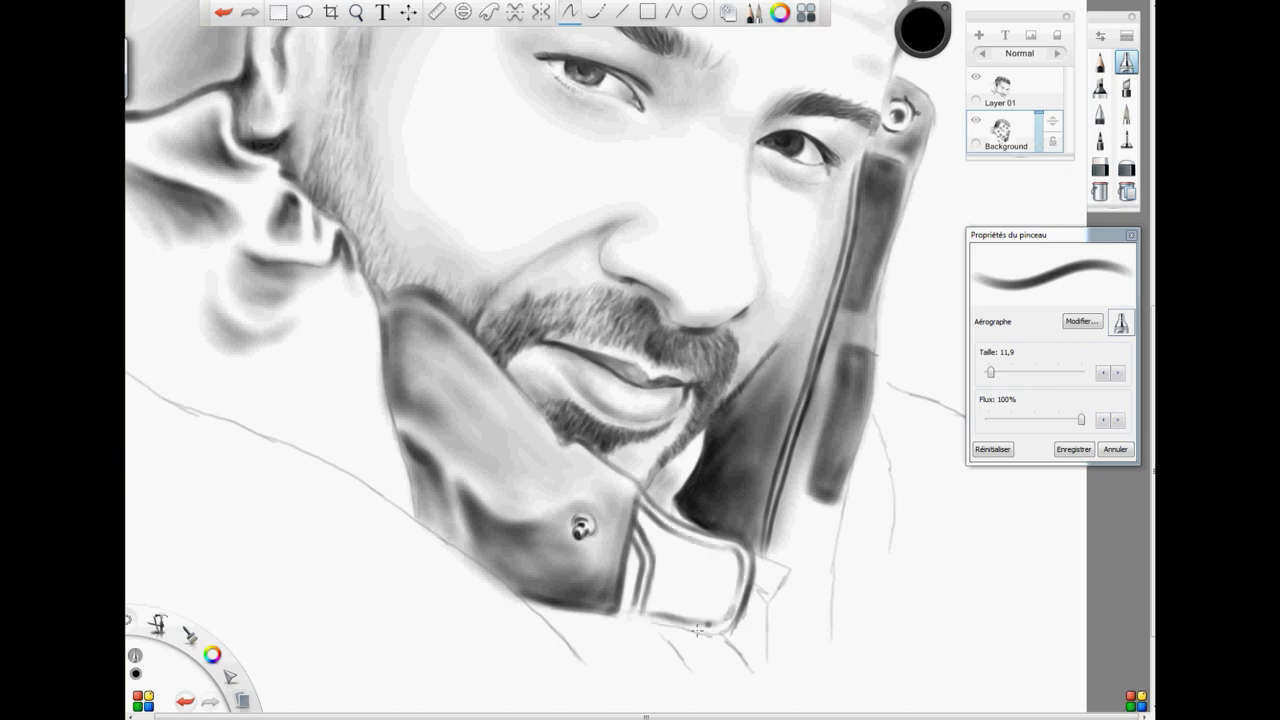
{"action": "left_click_drag", "start_coordinate": [697, 630], "coordinate": [722, 628]}
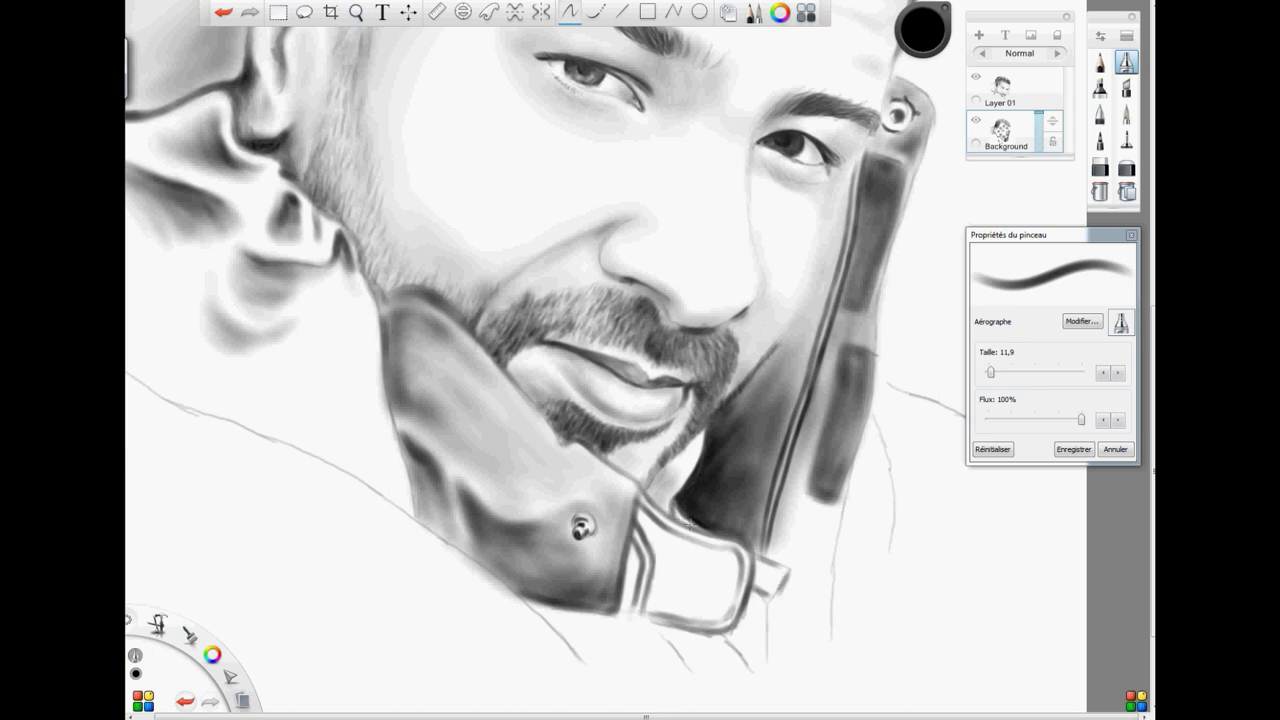
{"action": "left_click_drag", "start_coordinate": [635, 611], "coordinate": [638, 608]}
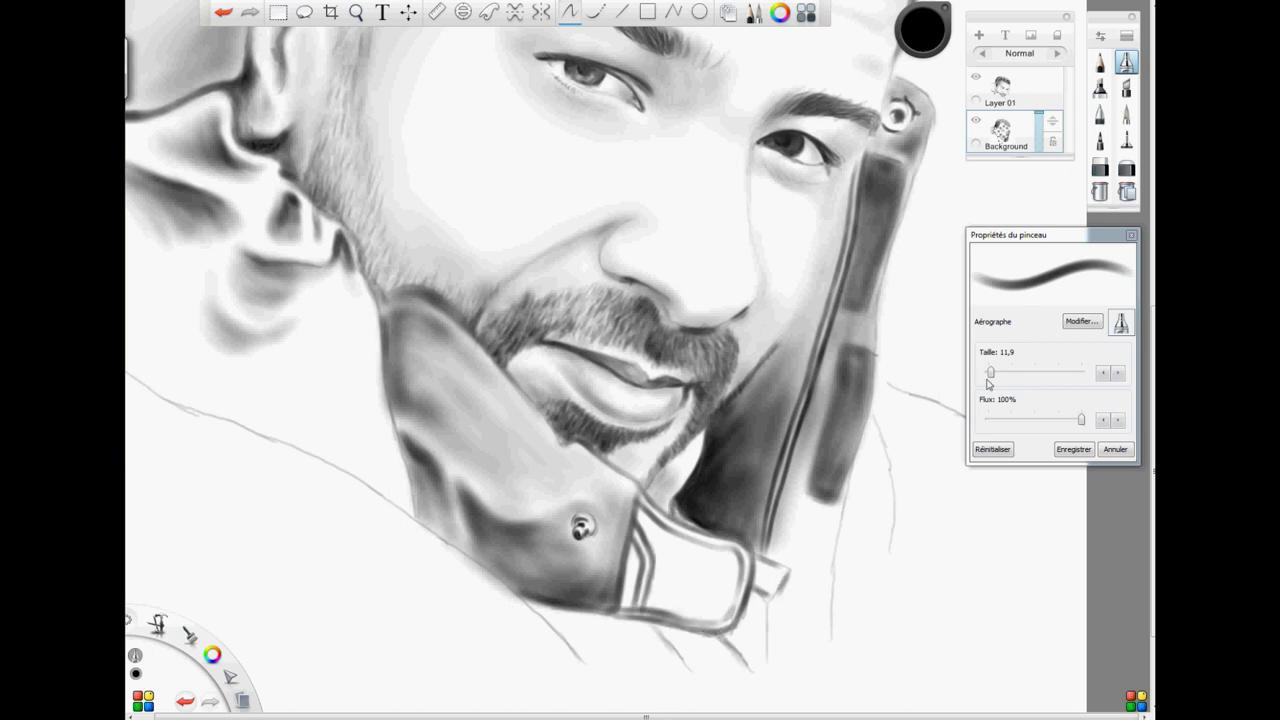
- Shade the fabric beneath the collar flap and tab, and add soft tone inside the tab
{"action": "left_click_drag", "start_coordinate": [991, 373], "coordinate": [993, 373]}
{"action": "mouse_move", "coordinate": [539, 606]}
{"action": "left_mouse_down"}
{"action": "mouse_move", "coordinate": [577, 647]}
{"action": "mouse_move", "coordinate": [582, 613]}
{"action": "mouse_move", "coordinate": [565, 640]}
{"action": "mouse_move", "coordinate": [615, 650]}
{"action": "mouse_move", "coordinate": [640, 625]}
{"action": "mouse_move", "coordinate": [631, 657]}
{"action": "mouse_move", "coordinate": [584, 661]}
{"action": "left_mouse_up"}
{"action": "left_click_drag", "start_coordinate": [646, 630], "coordinate": [667, 658]}
{"action": "left_click_drag", "start_coordinate": [634, 540], "coordinate": [627, 602]}
{"action": "left_click_drag", "start_coordinate": [993, 372], "coordinate": [998, 372]}
{"action": "mouse_move", "coordinate": [634, 550]}
{"action": "left_mouse_down"}
{"action": "mouse_move", "coordinate": [634, 610]}
{"action": "mouse_move", "coordinate": [690, 598]}
{"action": "mouse_move", "coordinate": [705, 628]}
{"action": "mouse_move", "coordinate": [715, 612]}
{"action": "mouse_move", "coordinate": [682, 622]}
{"action": "mouse_move", "coordinate": [730, 648]}
{"action": "mouse_move", "coordinate": [750, 598]}
{"action": "mouse_move", "coordinate": [762, 672]}
{"action": "mouse_move", "coordinate": [757, 660]}
{"action": "left_mouse_up"}
{"action": "key", "text": "bracketleft"}
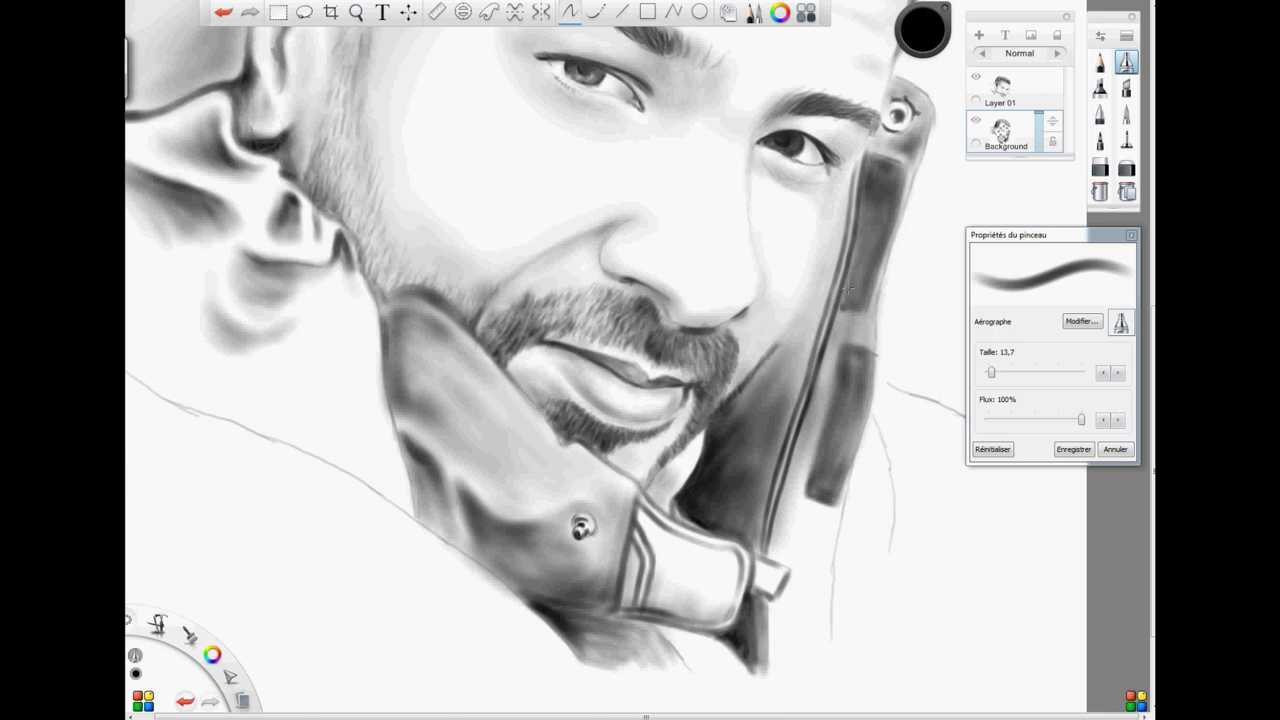
- Darken the upright shape's upper panel edges at size 13,7, and erase the sketch line beside the lower panel on Layer 01 with the soft eraser
{"action": "mouse_move", "coordinate": [868, 303]}
{"action": "left_mouse_down"}
{"action": "mouse_move", "coordinate": [915, 80]}
{"action": "mouse_move", "coordinate": [903, 206]}
{"action": "left_mouse_up"}
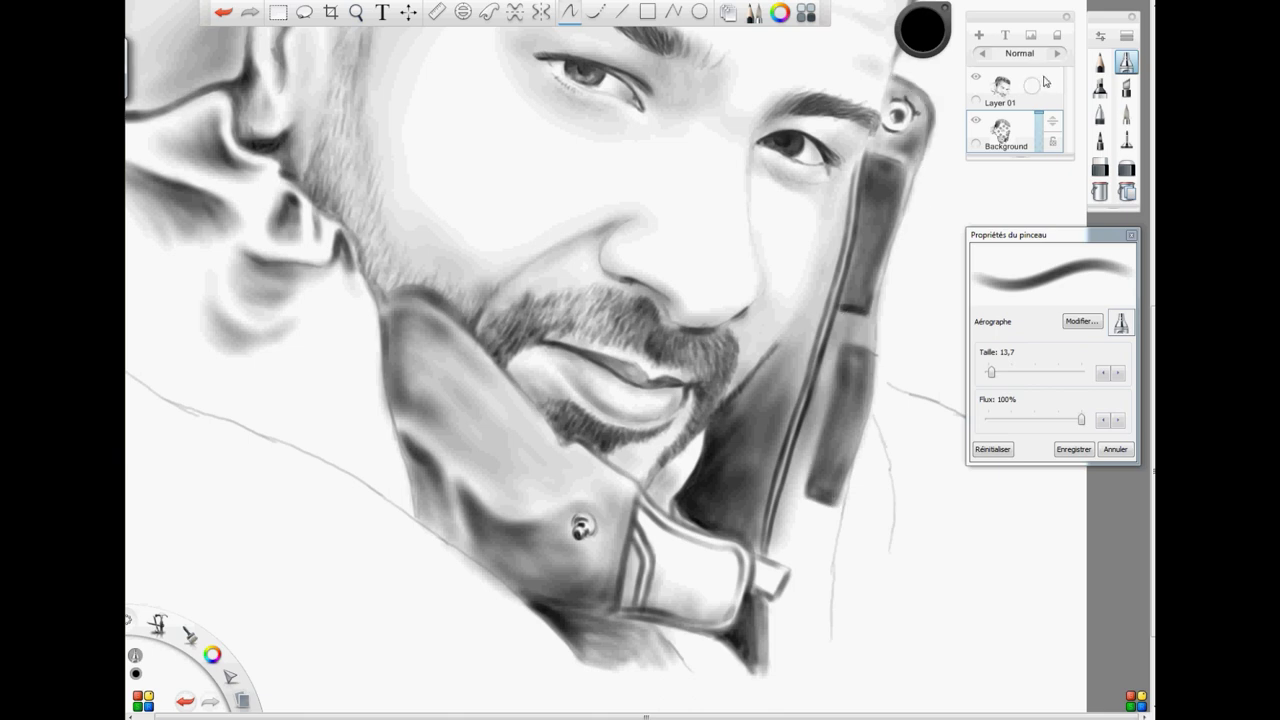
{"action": "left_click", "coordinate": [1030, 84]}
{"action": "left_click", "coordinate": [1125, 167]}
{"action": "left_click_drag", "start_coordinate": [999, 372], "coordinate": [991, 372]}
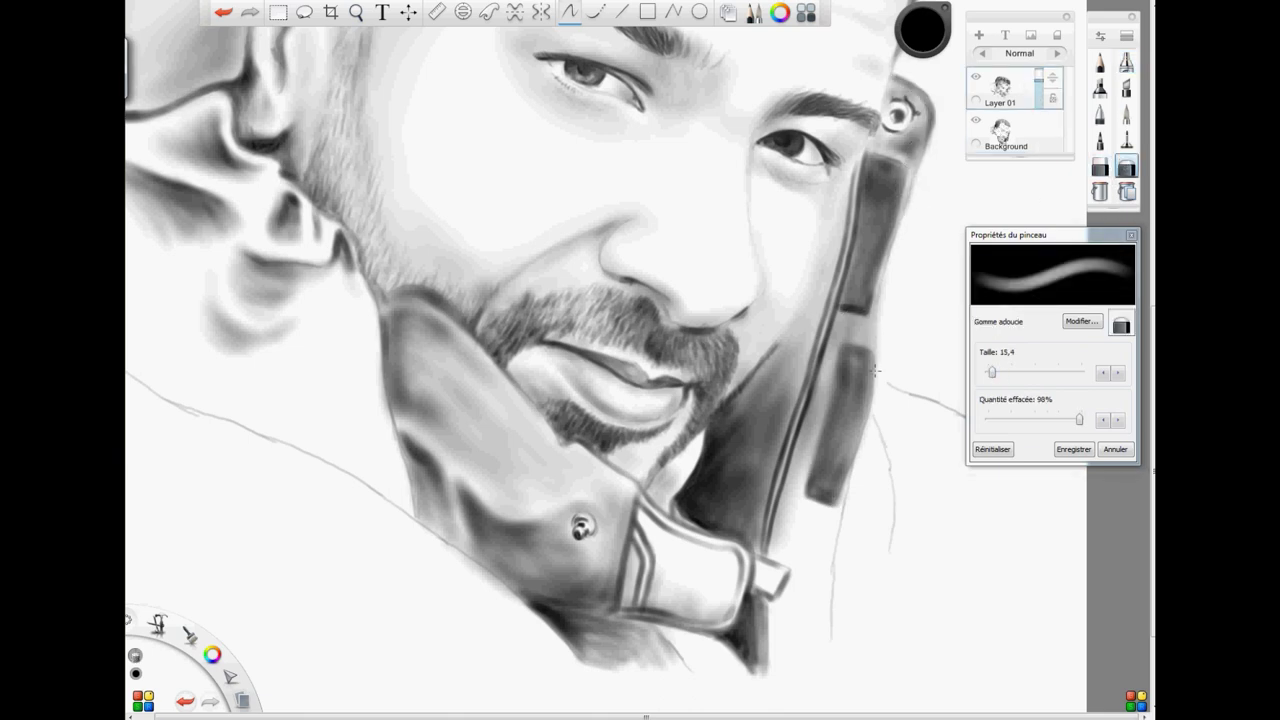
{"action": "left_click", "coordinate": [1124, 63]}
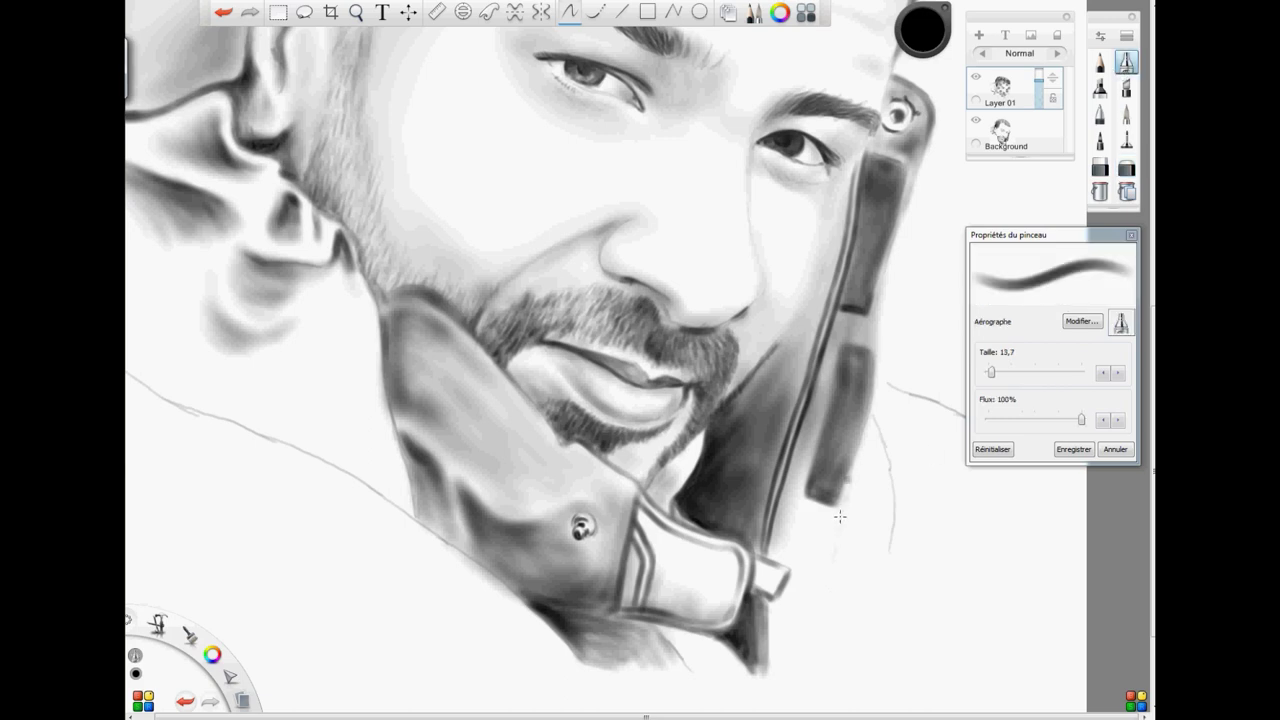
- Draw the long fold lines beside and below the lower panel, and set the airbrush size to 20,6 on the Background layer
{"action": "left_click_drag", "start_coordinate": [840, 516], "coordinate": [830, 646]}
{"action": "mouse_move", "coordinate": [865, 465]}
{"action": "left_mouse_down"}
{"action": "mouse_move", "coordinate": [870, 412]}
{"action": "mouse_move", "coordinate": [891, 550]}
{"action": "left_mouse_up"}
{"action": "left_click", "coordinate": [1005, 132]}
{"action": "left_click_drag", "start_coordinate": [991, 372], "coordinate": [994, 372]}
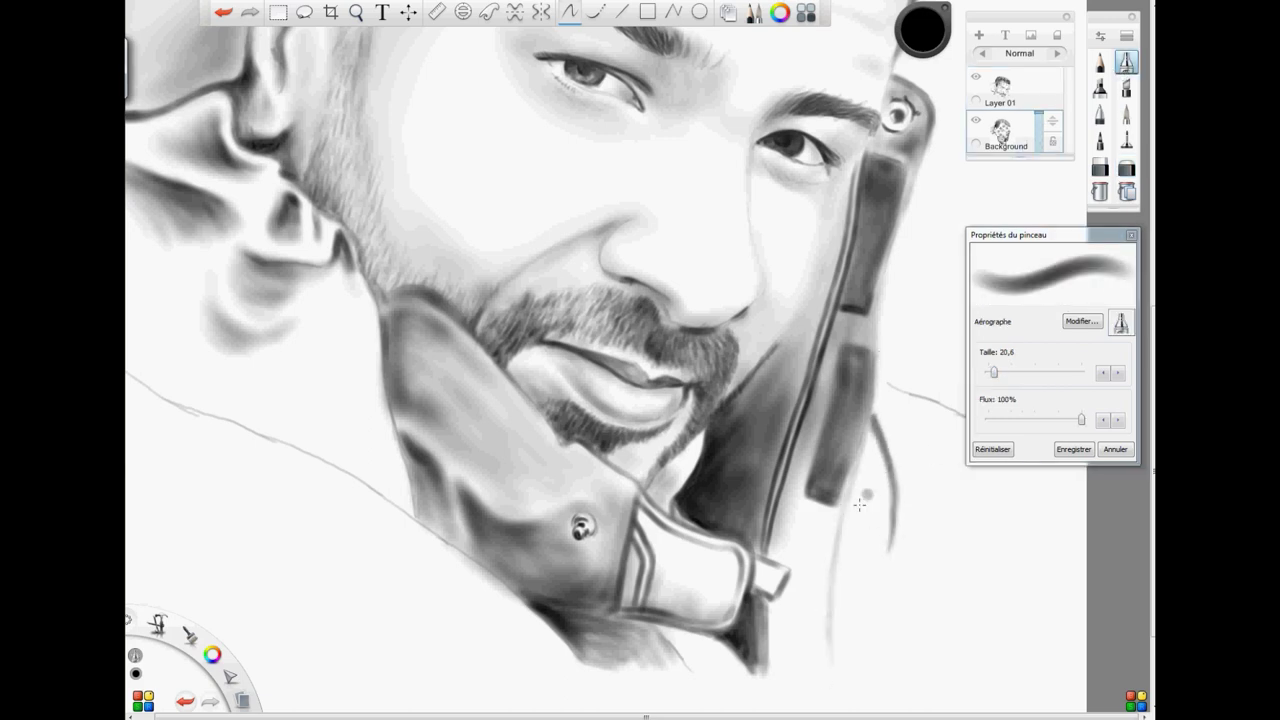
{"action": "left_click_drag", "start_coordinate": [857, 506], "coordinate": [855, 516]}
{"action": "left_click", "coordinate": [856, 491]}
{"action": "left_click_drag", "start_coordinate": [874, 423], "coordinate": [884, 530]}
{"action": "left_click", "coordinate": [224, 13]}
{"action": "left_click", "coordinate": [224, 13]}
{"action": "left_click", "coordinate": [224, 13]}
- Shade the garment folds next to the lower panel at size 20,6, and begin the shoulder shading at size 31,0
{"action": "mouse_move", "coordinate": [868, 446]}
{"action": "left_mouse_down"}
{"action": "mouse_move", "coordinate": [879, 517]}
{"action": "mouse_move", "coordinate": [838, 622]}
{"action": "mouse_move", "coordinate": [861, 611]}
{"action": "mouse_move", "coordinate": [904, 645]}
{"action": "left_mouse_up"}
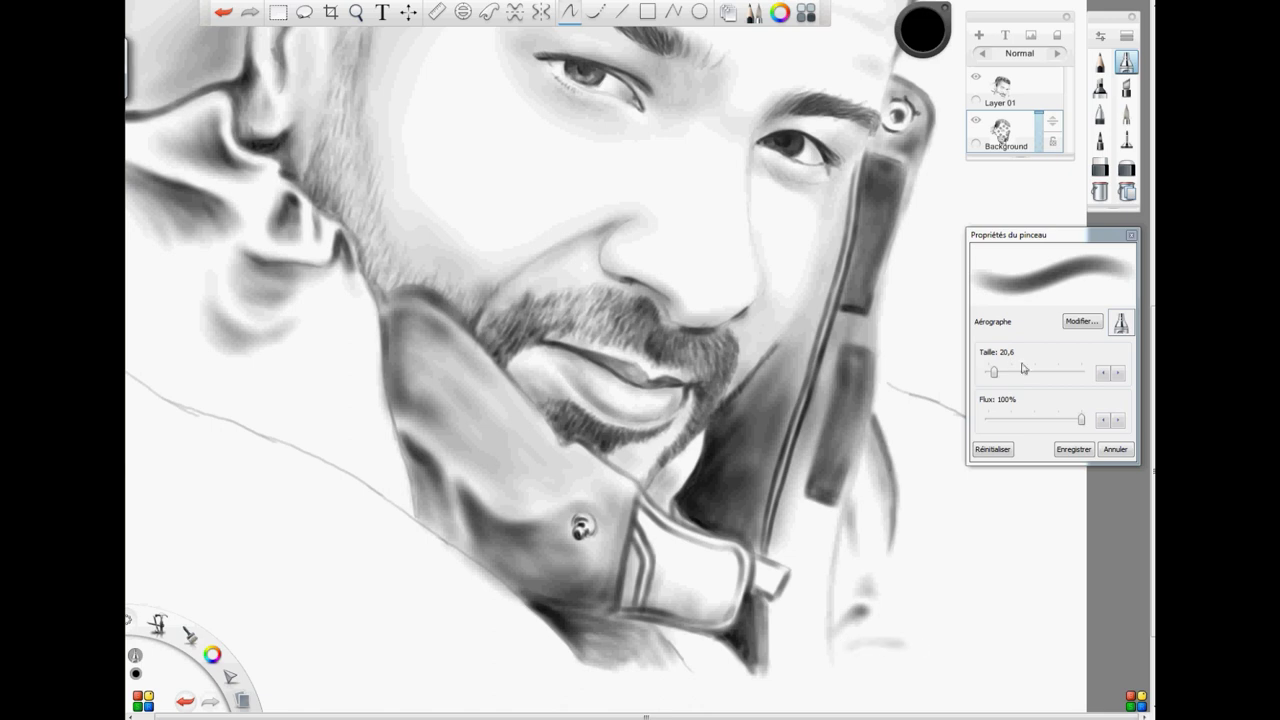
{"action": "left_click_drag", "start_coordinate": [994, 372], "coordinate": [998, 373]}
{"action": "mouse_move", "coordinate": [912, 456]}
{"action": "left_mouse_down"}
{"action": "mouse_move", "coordinate": [906, 442]}
{"action": "mouse_move", "coordinate": [920, 470]}
{"action": "mouse_move", "coordinate": [934, 461]}
{"action": "left_mouse_up"}
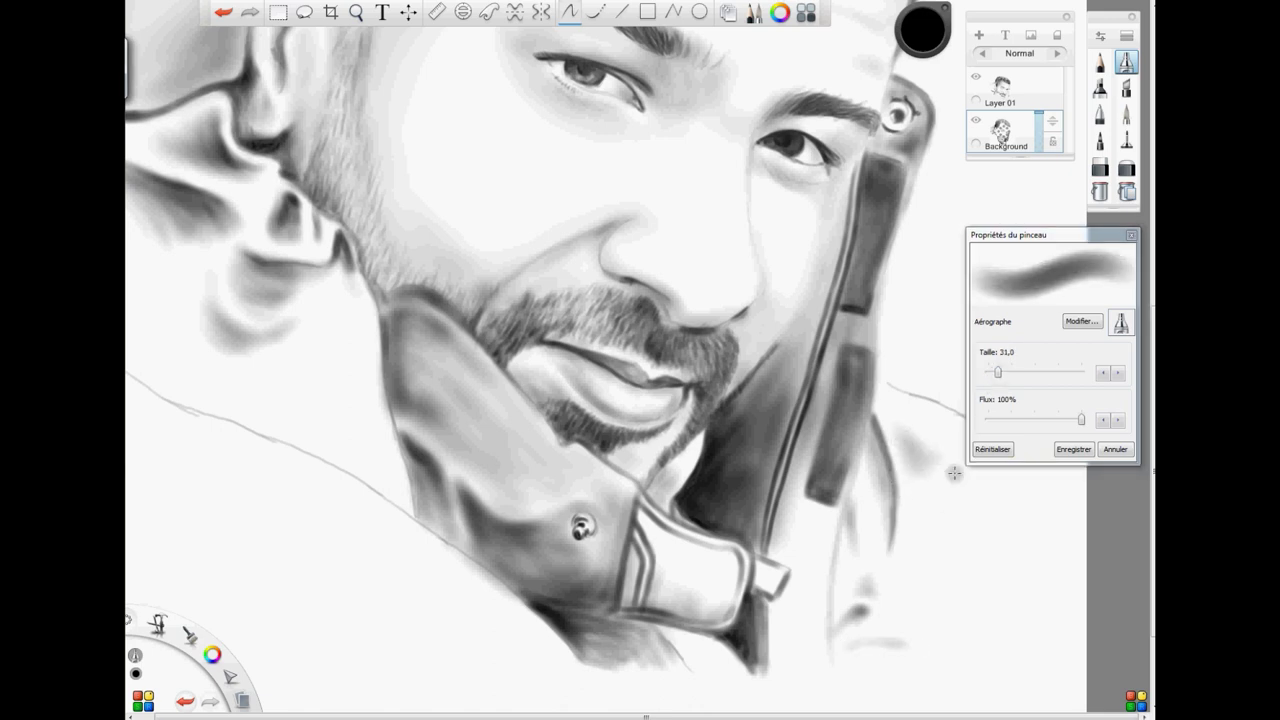
- Shade the shoulder folds beside the upright shape, and soften the shoulder's upper edge at airbrush size 57,1
{"action": "key", "text": "space"}
{"action": "left_click_drag", "start_coordinate": [645, 544], "coordinate": [619, 582]}
{"action": "mouse_move", "coordinate": [819, 441]}
{"action": "left_mouse_down"}
{"action": "mouse_move", "coordinate": [880, 462]}
{"action": "mouse_move", "coordinate": [825, 468]}
{"action": "mouse_move", "coordinate": [846, 478]}
{"action": "left_mouse_up"}
{"action": "mouse_move", "coordinate": [846, 527]}
{"action": "left_mouse_down"}
{"action": "mouse_move", "coordinate": [862, 512]}
{"action": "mouse_move", "coordinate": [845, 545]}
{"action": "mouse_move", "coordinate": [812, 520]}
{"action": "mouse_move", "coordinate": [806, 601]}
{"action": "mouse_move", "coordinate": [796, 553]}
{"action": "left_mouse_up"}
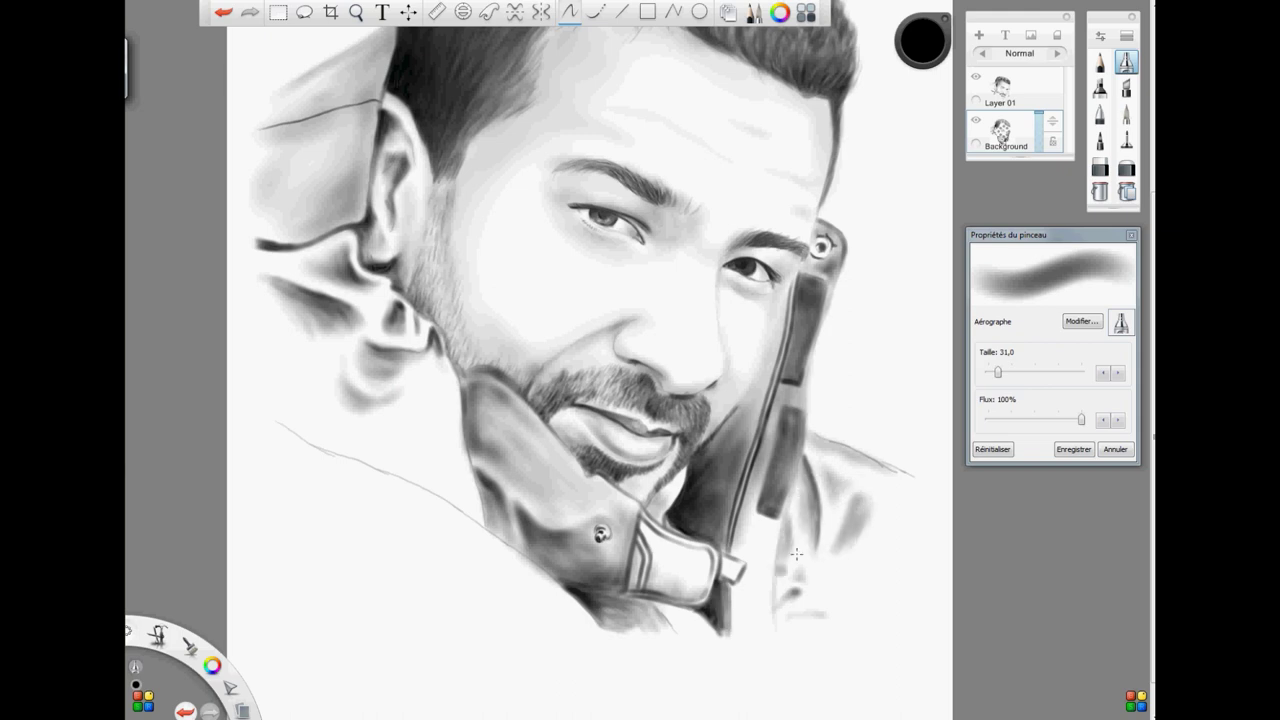
{"action": "left_click_drag", "start_coordinate": [998, 373], "coordinate": [1008, 376]}
{"action": "left_click_drag", "start_coordinate": [826, 450], "coordinate": [904, 500]}
- Erase leftover shoulder sketch lines on Layer 01 with the soft eraser, and shade below the lower panel on Background at airbrush size 57,1
{"action": "left_click", "coordinate": [1008, 90]}
{"action": "key", "text": "e"}
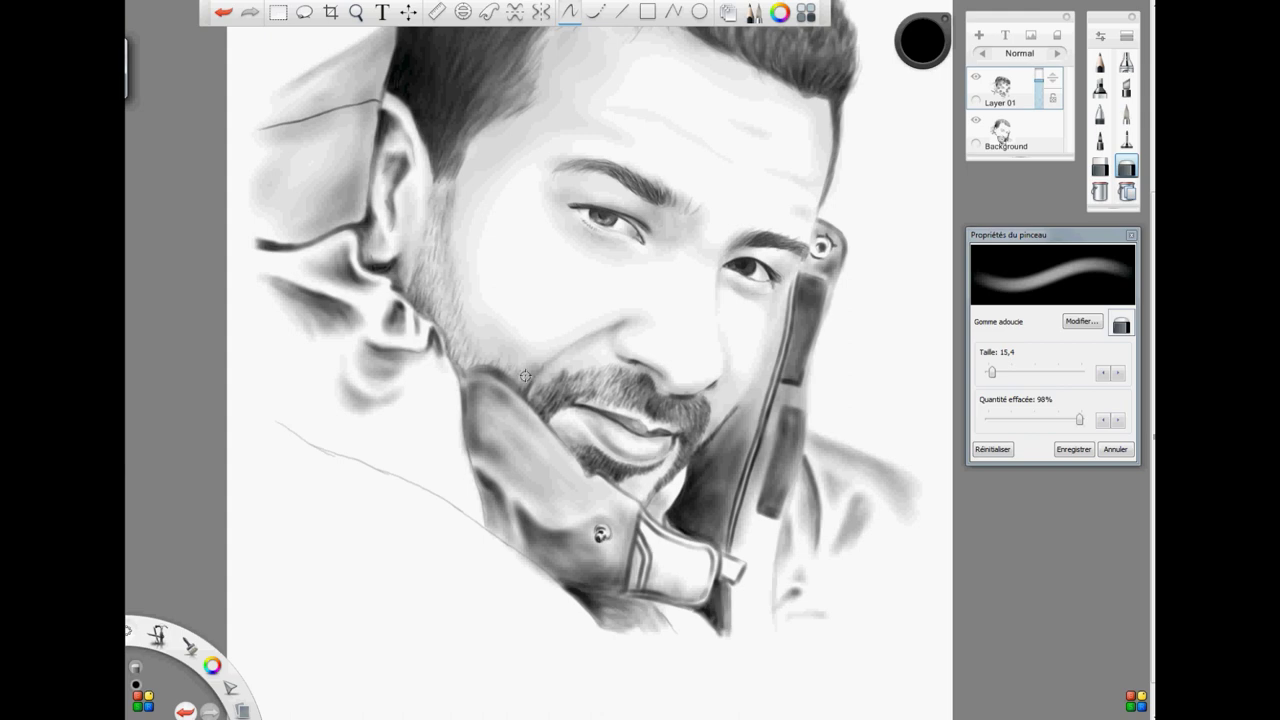
{"action": "left_click", "coordinate": [1043, 137]}
{"action": "left_click", "coordinate": [1121, 62]}
{"action": "left_click_drag", "start_coordinate": [643, 530], "coordinate": [656, 576]}
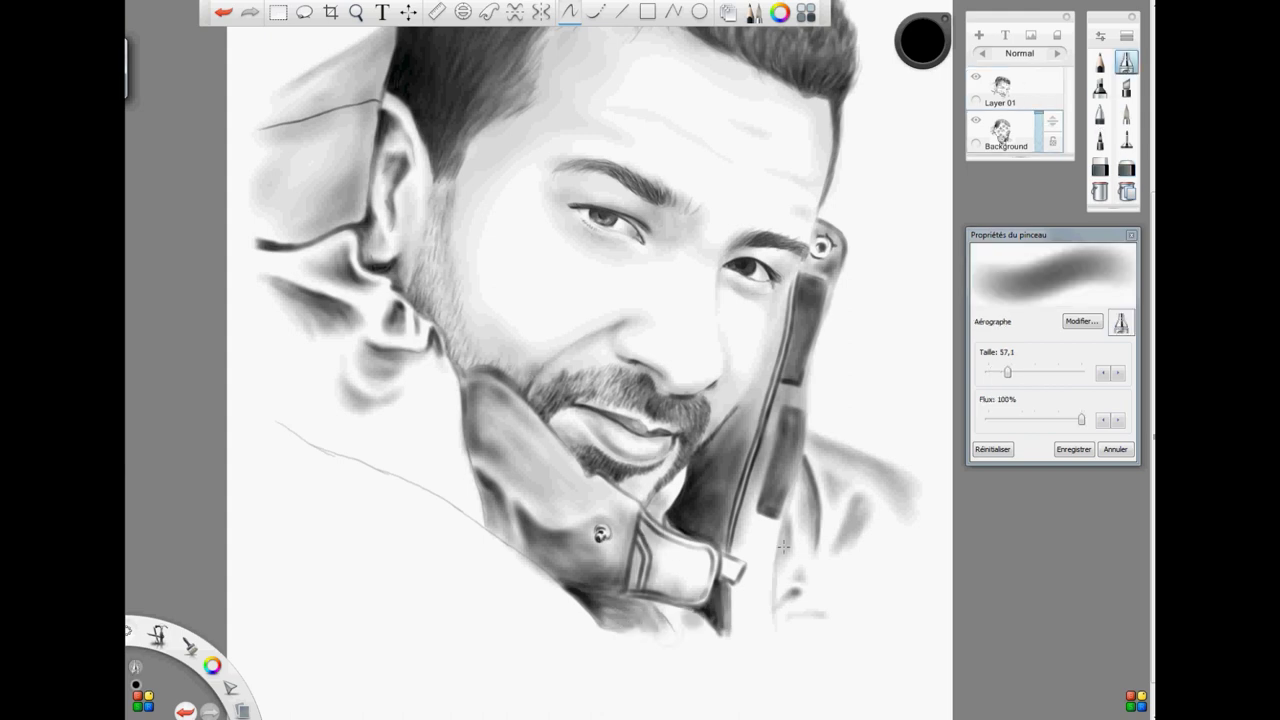
{"action": "mouse_move", "coordinate": [748, 520]}
{"action": "left_mouse_down"}
{"action": "mouse_move", "coordinate": [789, 481]}
{"action": "mouse_move", "coordinate": [755, 590]}
{"action": "mouse_move", "coordinate": [795, 515]}
{"action": "mouse_move", "coordinate": [740, 600]}
{"action": "left_mouse_up"}
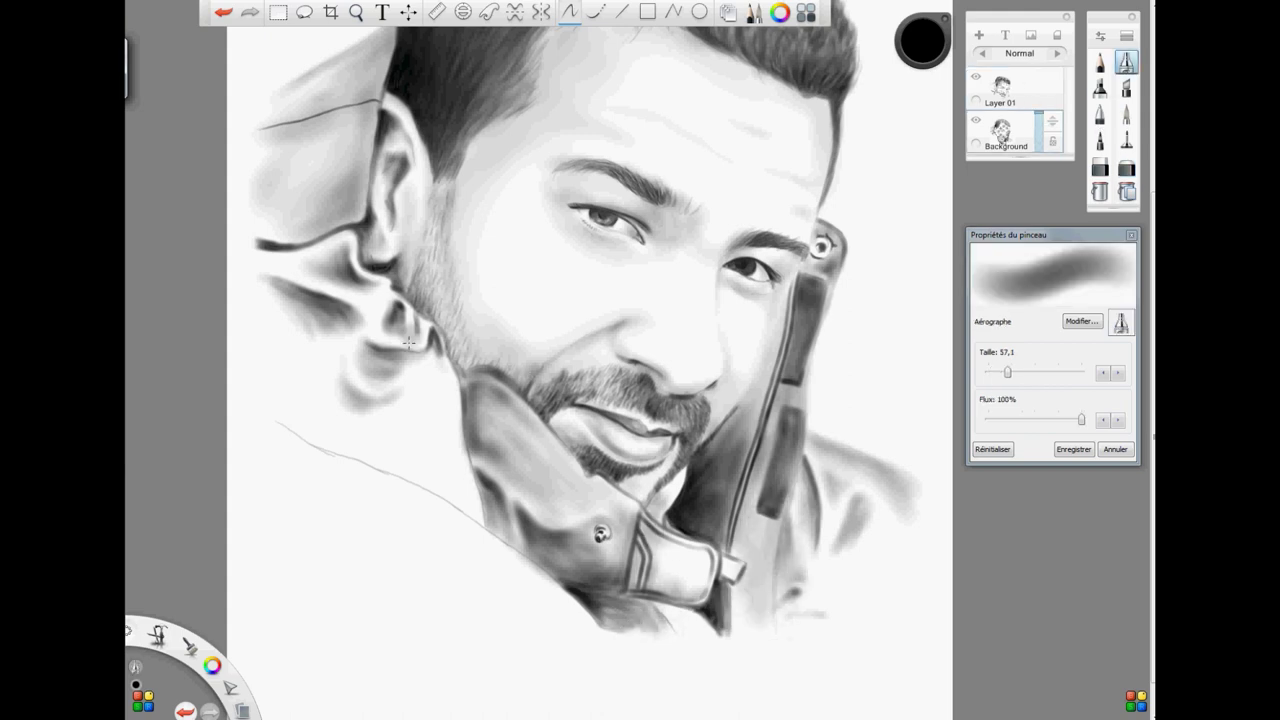
- Shade the jacket area below the ear and jaw down to its lower contour, covering the folds at airbrush size 57,1
{"action": "mouse_move", "coordinate": [429, 394]}
{"action": "left_mouse_down"}
{"action": "mouse_move", "coordinate": [285, 412]}
{"action": "mouse_move", "coordinate": [370, 465]}
{"action": "mouse_move", "coordinate": [465, 510]}
{"action": "mouse_move", "coordinate": [471, 501]}
{"action": "mouse_move", "coordinate": [420, 477]}
{"action": "left_mouse_up"}
{"action": "mouse_move", "coordinate": [456, 442]}
{"action": "left_mouse_down"}
{"action": "mouse_move", "coordinate": [409, 447]}
{"action": "mouse_move", "coordinate": [425, 480]}
{"action": "mouse_move", "coordinate": [408, 433]}
{"action": "mouse_move", "coordinate": [464, 486]}
{"action": "mouse_move", "coordinate": [409, 448]}
{"action": "mouse_move", "coordinate": [355, 435]}
{"action": "mouse_move", "coordinate": [416, 407]}
{"action": "mouse_move", "coordinate": [394, 417]}
{"action": "mouse_move", "coordinate": [429, 432]}
{"action": "mouse_move", "coordinate": [370, 411]}
{"action": "mouse_move", "coordinate": [350, 331]}
{"action": "mouse_move", "coordinate": [292, 332]}
{"action": "mouse_move", "coordinate": [315, 418]}
{"action": "left_mouse_up"}
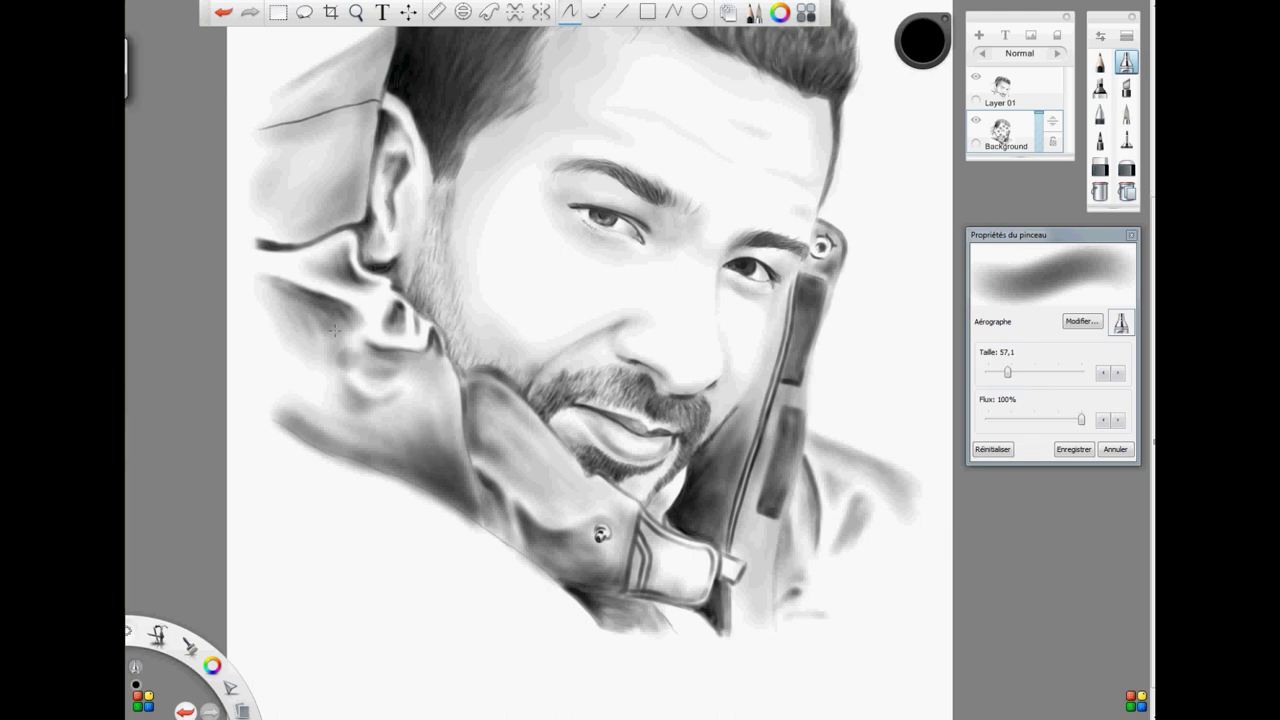
{"action": "left_click_drag", "start_coordinate": [272, 318], "coordinate": [325, 400]}
{"action": "left_click_drag", "start_coordinate": [272, 285], "coordinate": [330, 303]}
{"action": "mouse_move", "coordinate": [264, 258]}
{"action": "left_mouse_down"}
{"action": "mouse_move", "coordinate": [345, 240]}
{"action": "mouse_move", "coordinate": [365, 303]}
{"action": "mouse_move", "coordinate": [343, 382]}
{"action": "mouse_move", "coordinate": [368, 404]}
{"action": "left_mouse_up"}
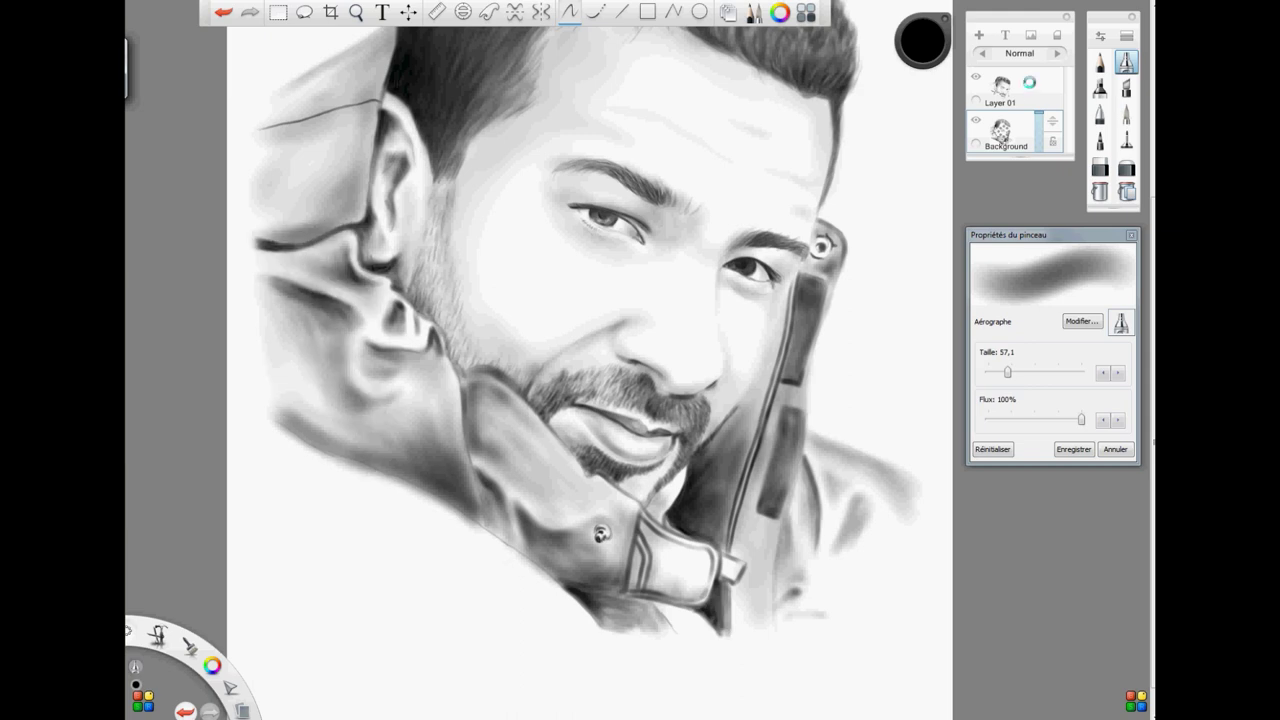
- Erase stray marks along the jaw and collar edge on Layer 01 with the soft eraser at size 15,4, and undo the last stroke
{"action": "left_click", "coordinate": [1030, 82]}
{"action": "left_click", "coordinate": [1127, 168]}
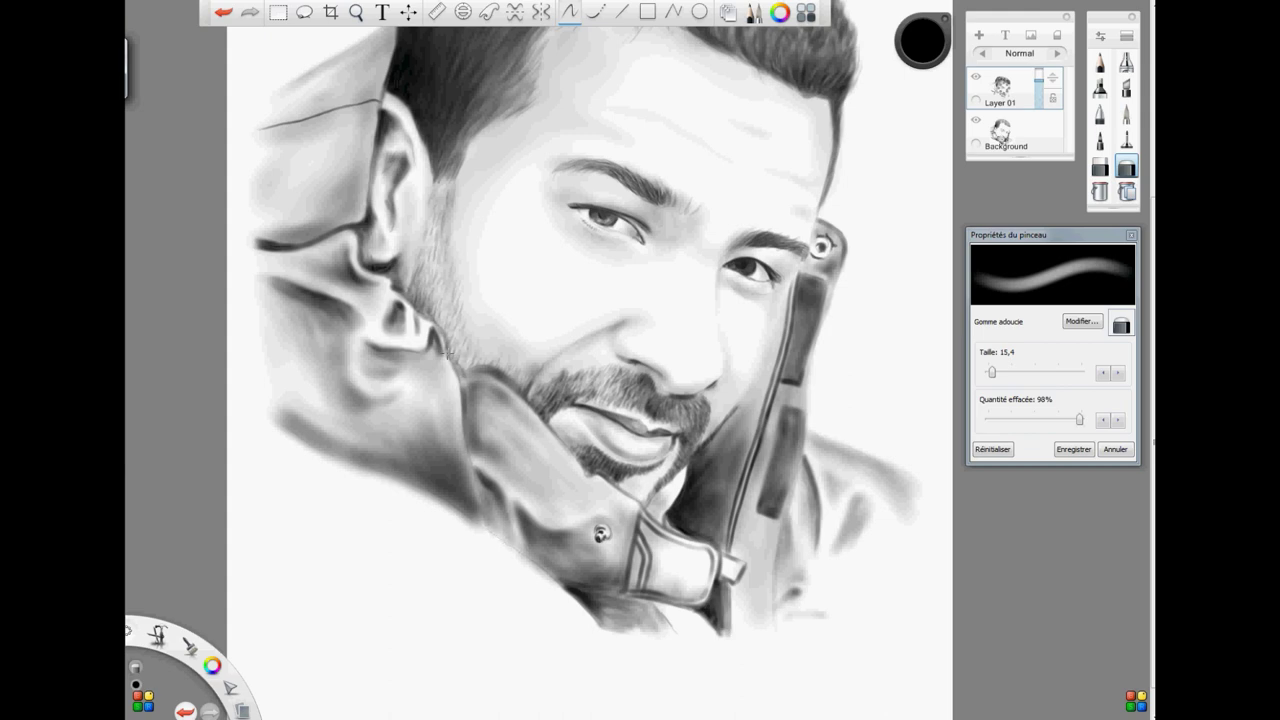
{"action": "left_click_drag", "start_coordinate": [447, 353], "coordinate": [411, 309]}
{"action": "key", "text": "ctrl+z"}
{"action": "left_click_drag", "start_coordinate": [458, 408], "coordinate": [472, 466]}
{"action": "left_click_drag", "start_coordinate": [480, 366], "coordinate": [414, 306]}
{"action": "left_click", "coordinate": [356, 12]}
{"action": "left_click_drag", "start_coordinate": [559, 341], "coordinate": [521, 520]}
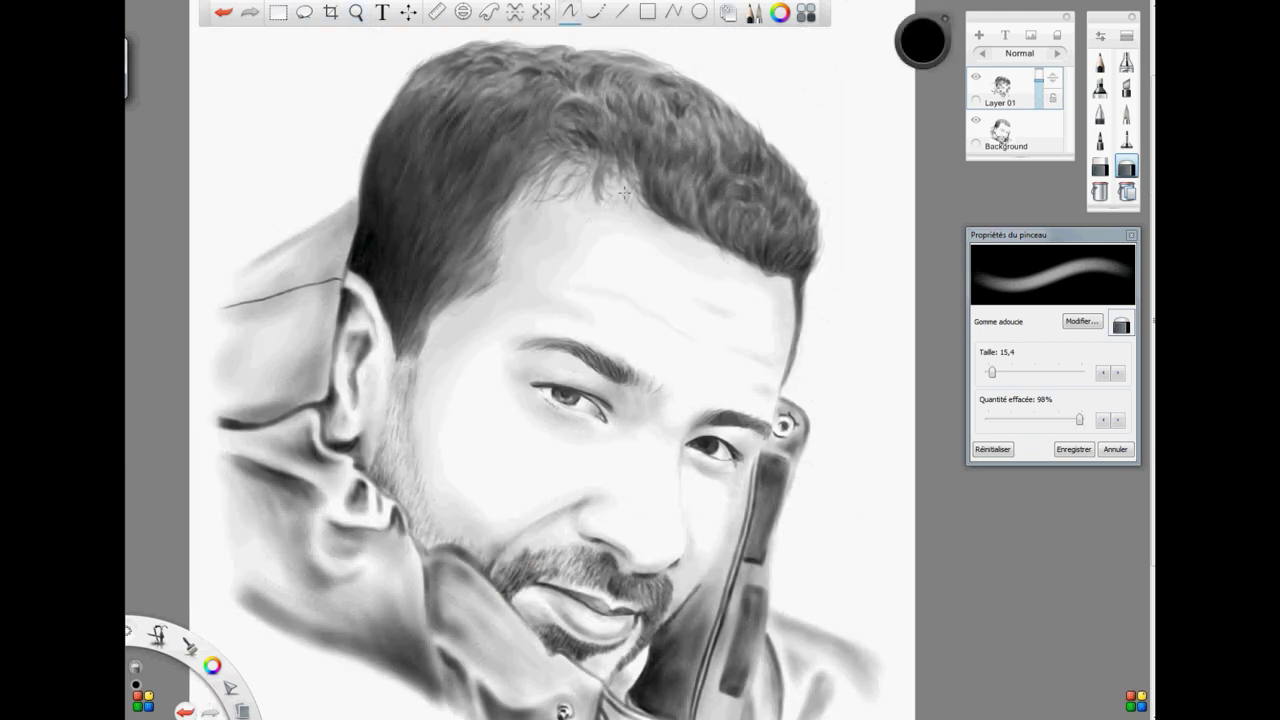
{"action": "left_click", "coordinate": [223, 12]}
- Refine the fine lines around the eyes on the Background layer with the airbrush, reducing its size to 15,4 and finally 5,0
{"action": "left_click", "coordinate": [1126, 64]}
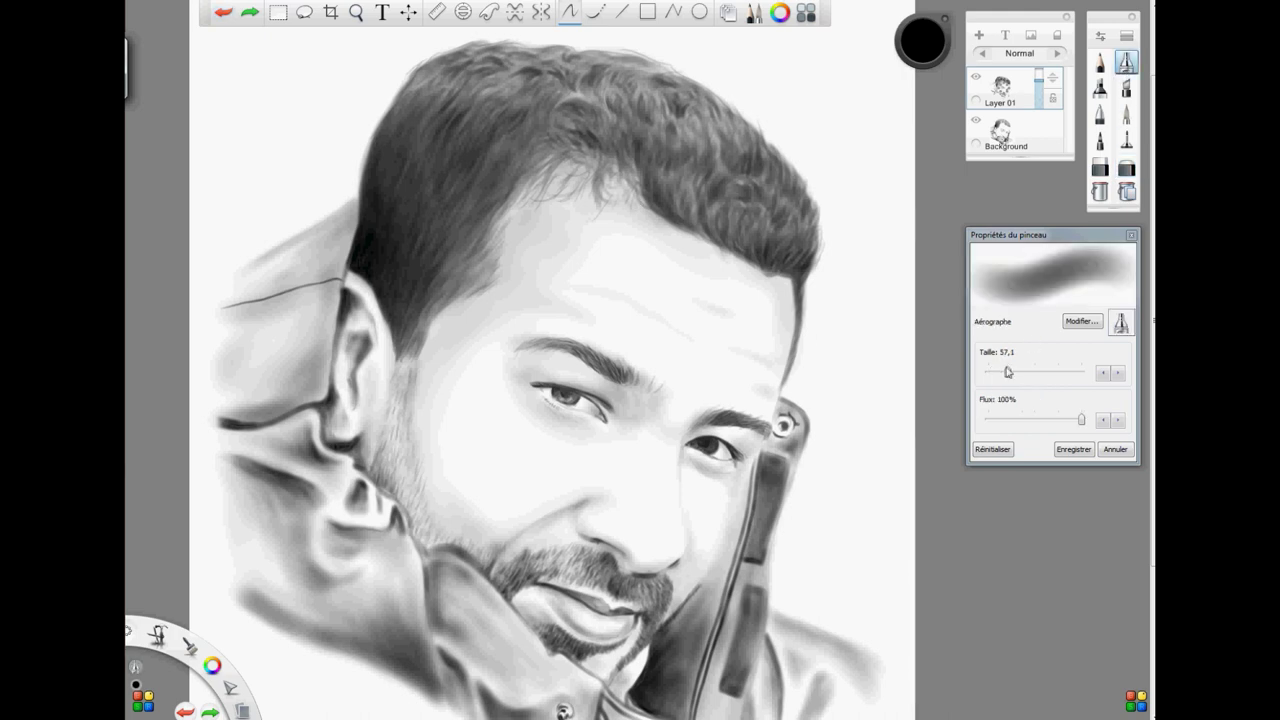
{"action": "key", "text": "space"}
{"action": "left_click_drag", "start_coordinate": [564, 394], "coordinate": [640, 466]}
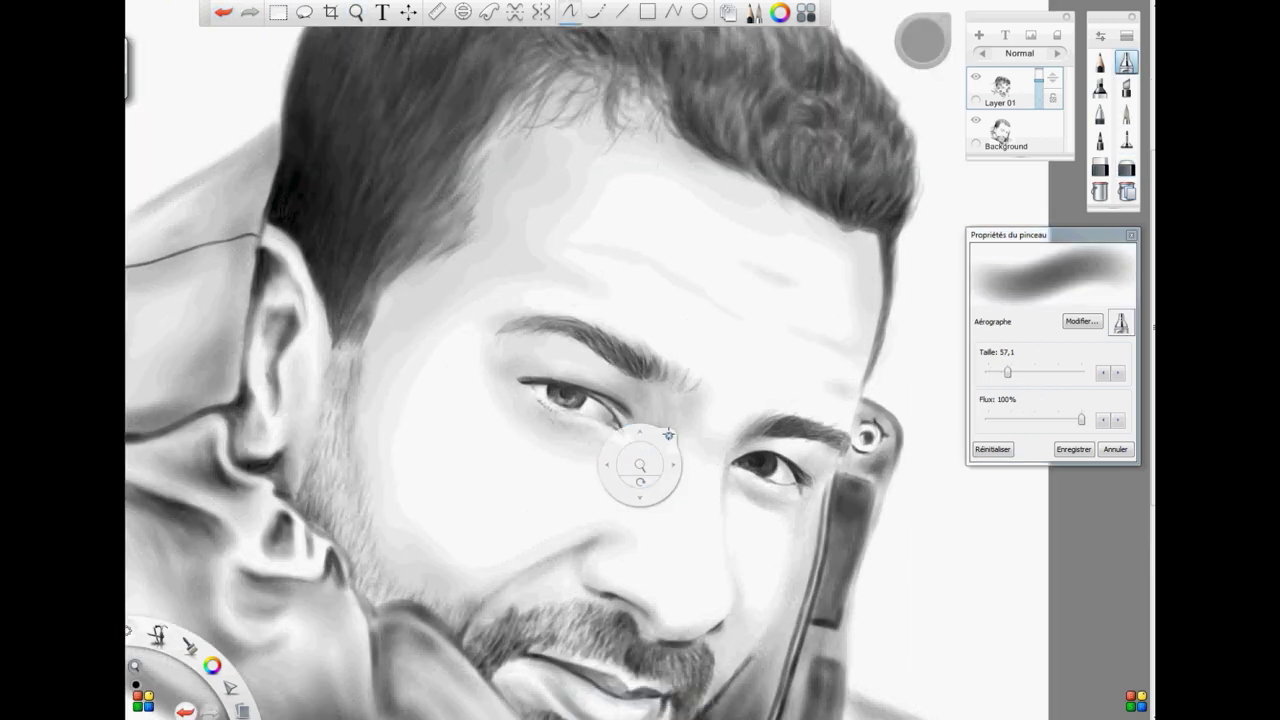
{"action": "left_click_drag", "start_coordinate": [1006, 374], "coordinate": [992, 373]}
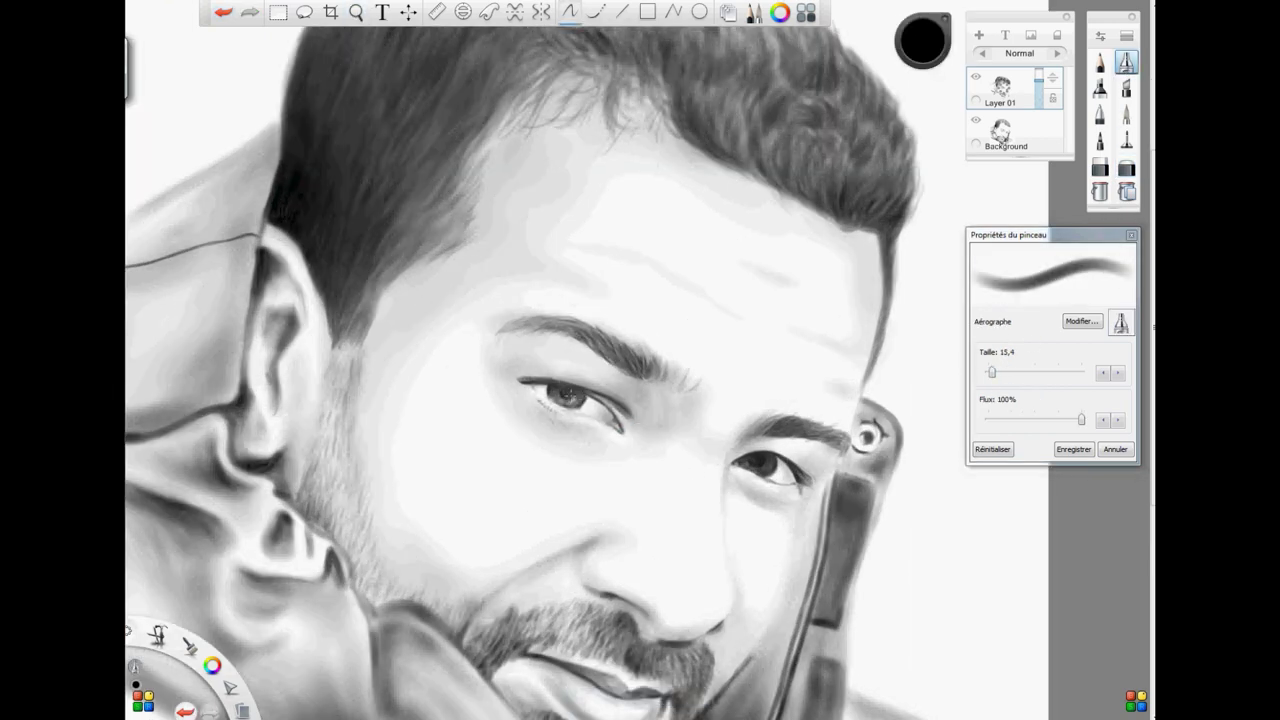
{"action": "left_click", "coordinate": [1006, 132]}
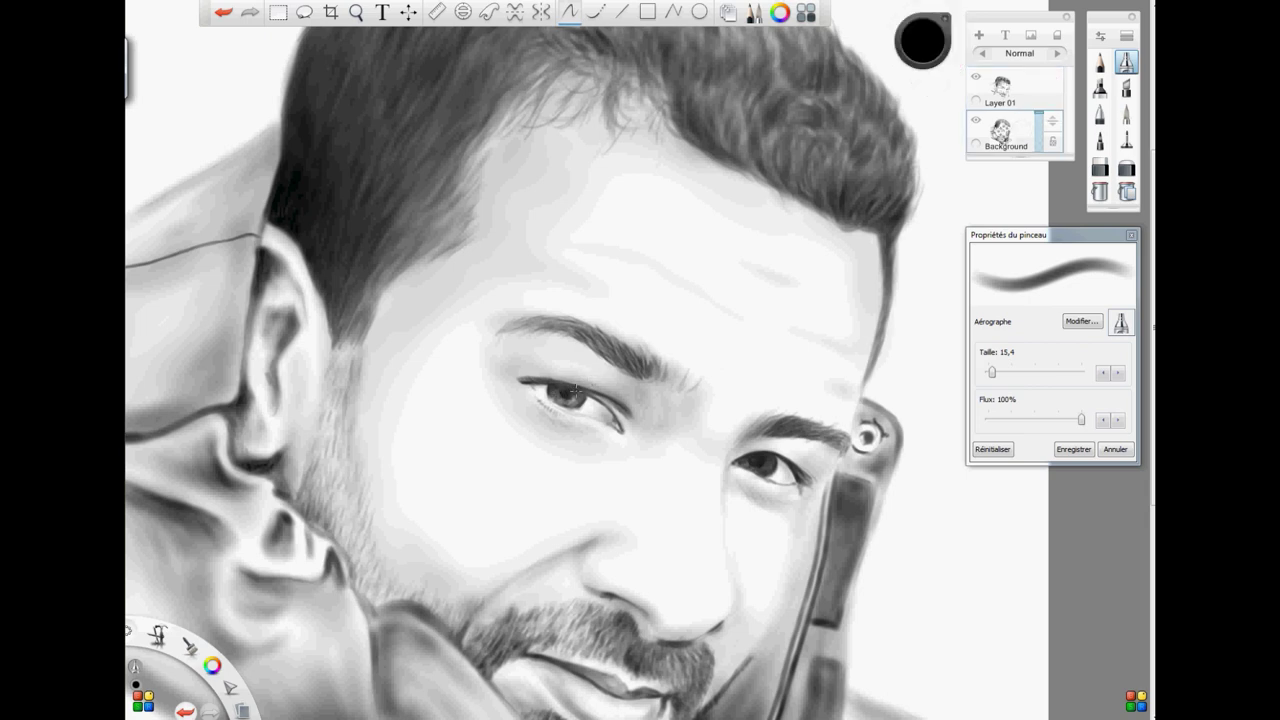
{"action": "key", "text": "space"}
{"action": "left_click_drag", "start_coordinate": [578, 400], "coordinate": [614, 428]}
{"action": "key", "text": "bracketleft"}
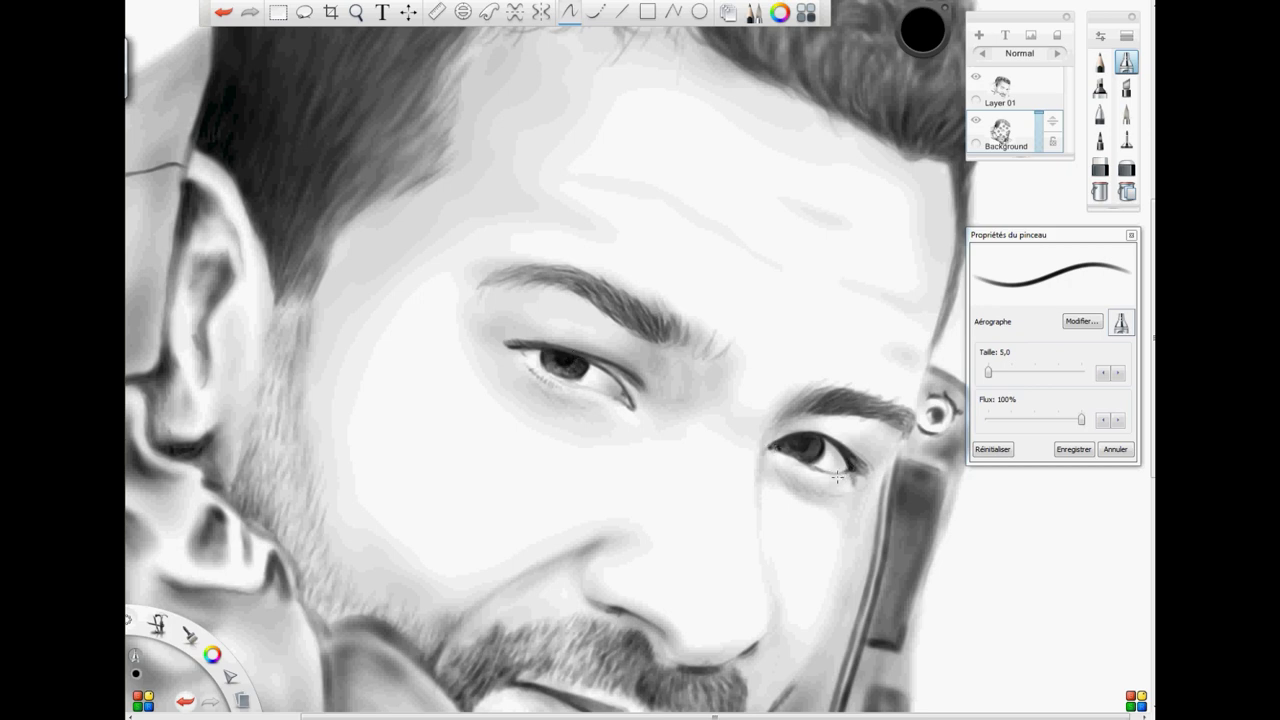
- Lighten the area between the inner eye corner and the nose bridge on Layer 01 with the soft eraser at size 15,4
{"action": "left_click", "coordinate": [1003, 87]}
{"action": "left_click", "coordinate": [1127, 167]}
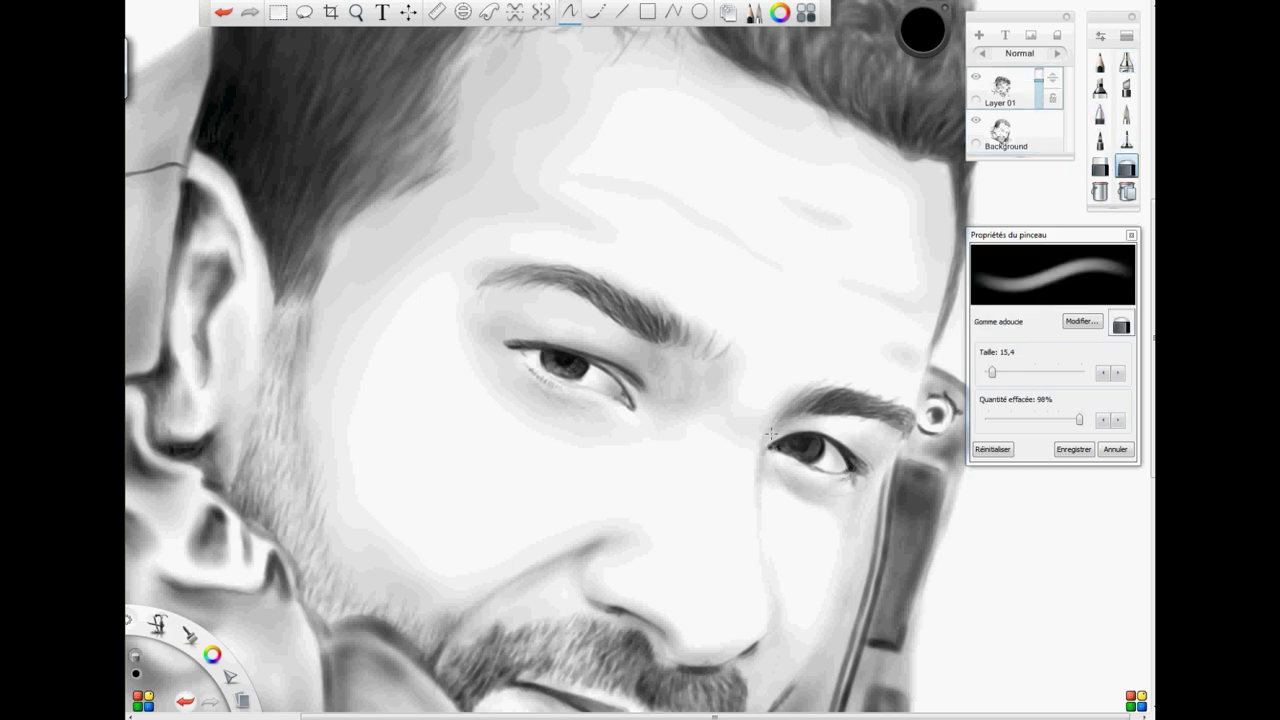
{"action": "left_click_drag", "start_coordinate": [652, 375], "coordinate": [662, 400]}
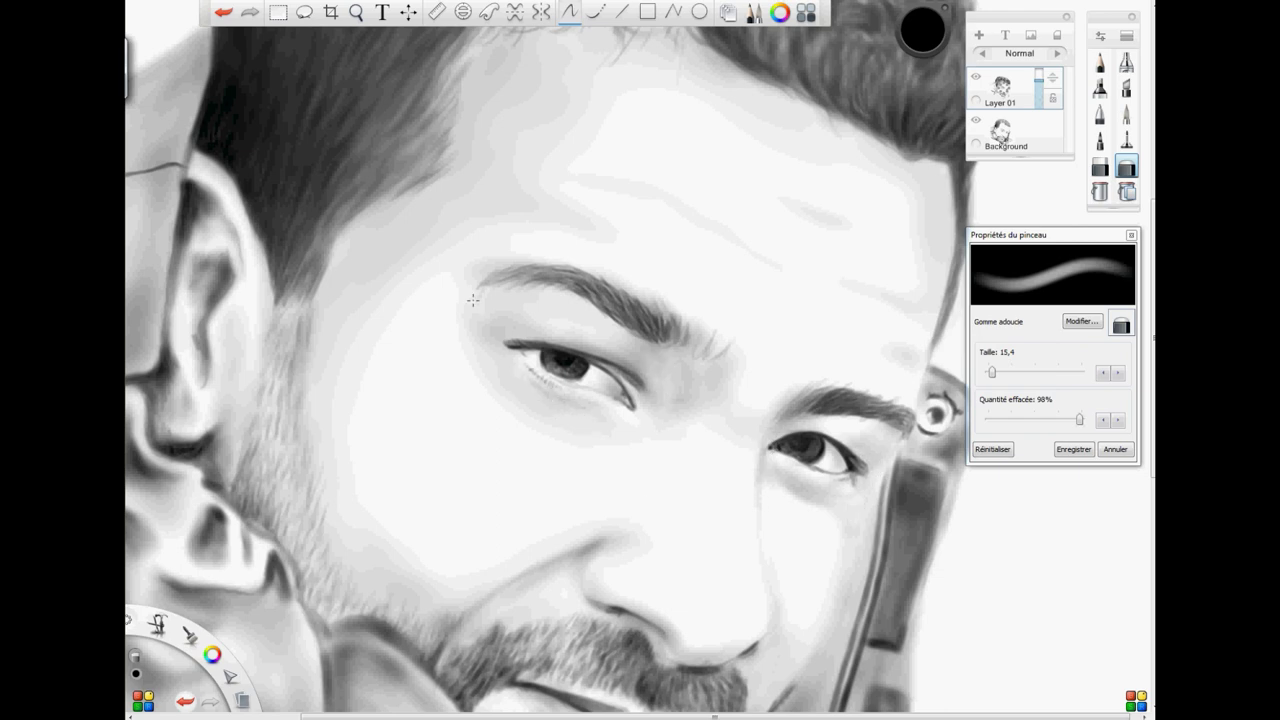
- Touch up the shading from the inner eye corner toward the eyebrow on Background with the airbrush at size 5,0
{"action": "left_click", "coordinate": [1001, 133]}
{"action": "key", "text": "e"}
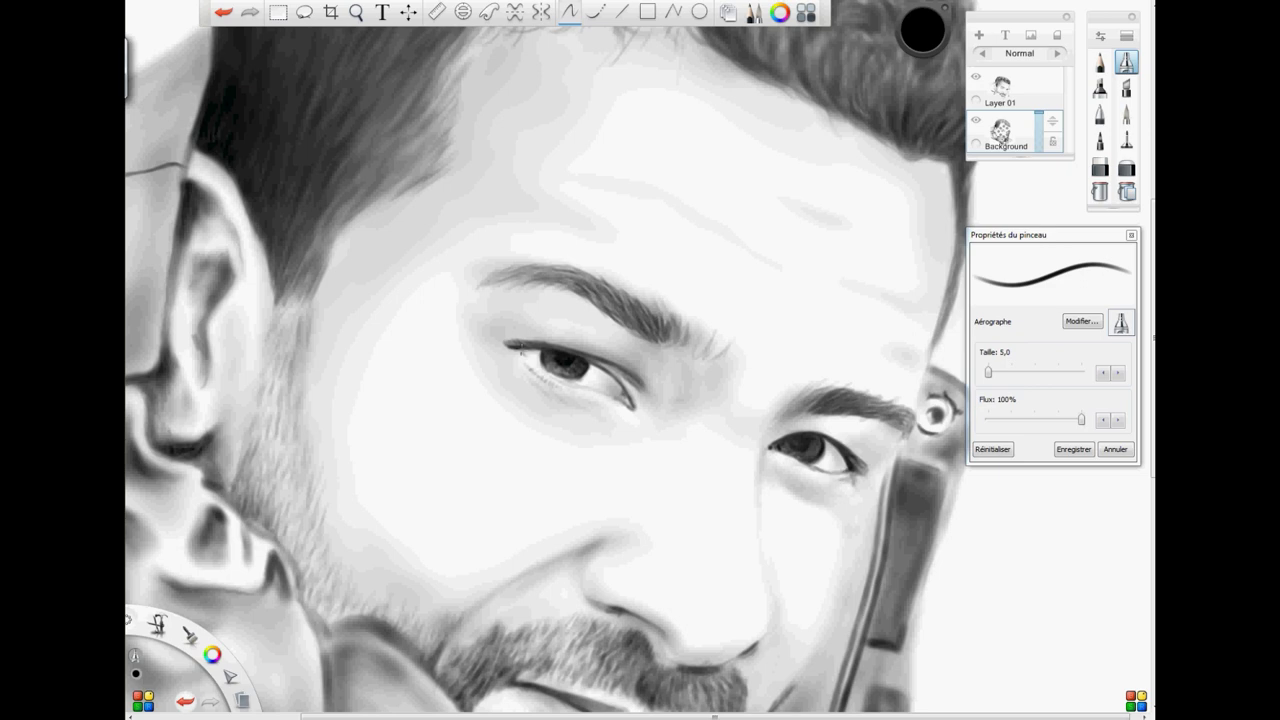
{"action": "mouse_move", "coordinate": [626, 404]}
{"action": "left_mouse_down"}
{"action": "mouse_move", "coordinate": [626, 373]}
{"action": "mouse_move", "coordinate": [789, 394]}
{"action": "mouse_move", "coordinate": [831, 385]}
{"action": "mouse_move", "coordinate": [669, 345]}
{"action": "mouse_move", "coordinate": [678, 323]}
{"action": "mouse_move", "coordinate": [658, 336]}
{"action": "mouse_move", "coordinate": [688, 328]}
{"action": "left_mouse_up"}
- Sign the portrait with the artist's signature and the year 2019 below the jacket's lower edge, using the airbrush at size 8,5
{"action": "left_click", "coordinate": [356, 12]}
{"action": "left_click_drag", "start_coordinate": [562, 542], "coordinate": [258, 587]}
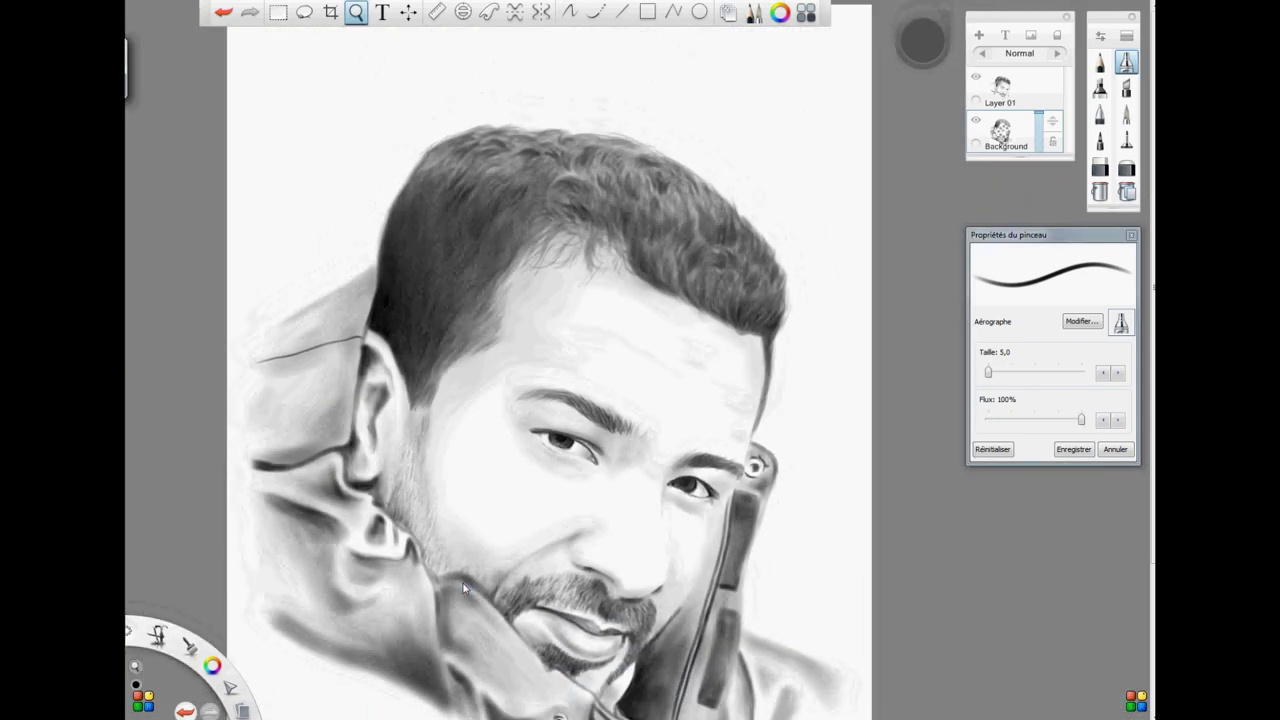
{"action": "left_click_drag", "start_coordinate": [490, 613], "coordinate": [541, 547]}
{"action": "scroll", "coordinate": [540, 547], "scroll_direction": "down", "scroll_amount": 3}
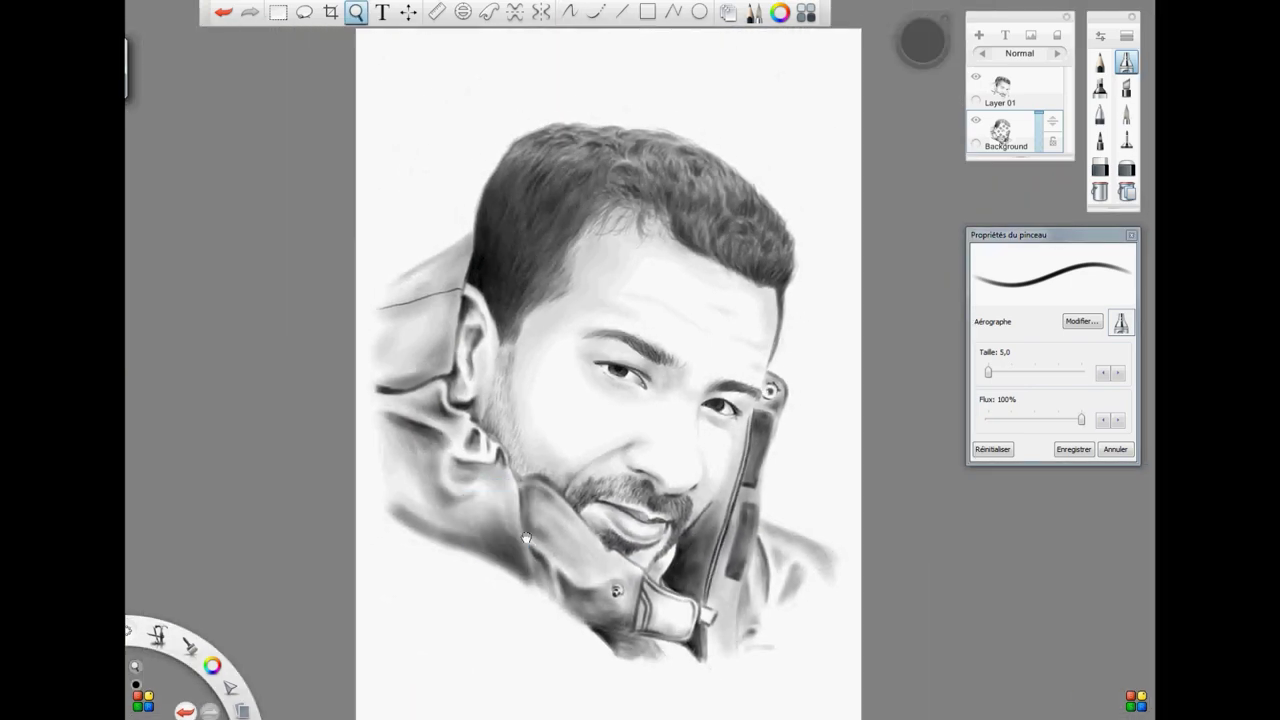
{"action": "left_click_drag", "start_coordinate": [988, 371], "coordinate": [990, 372]}
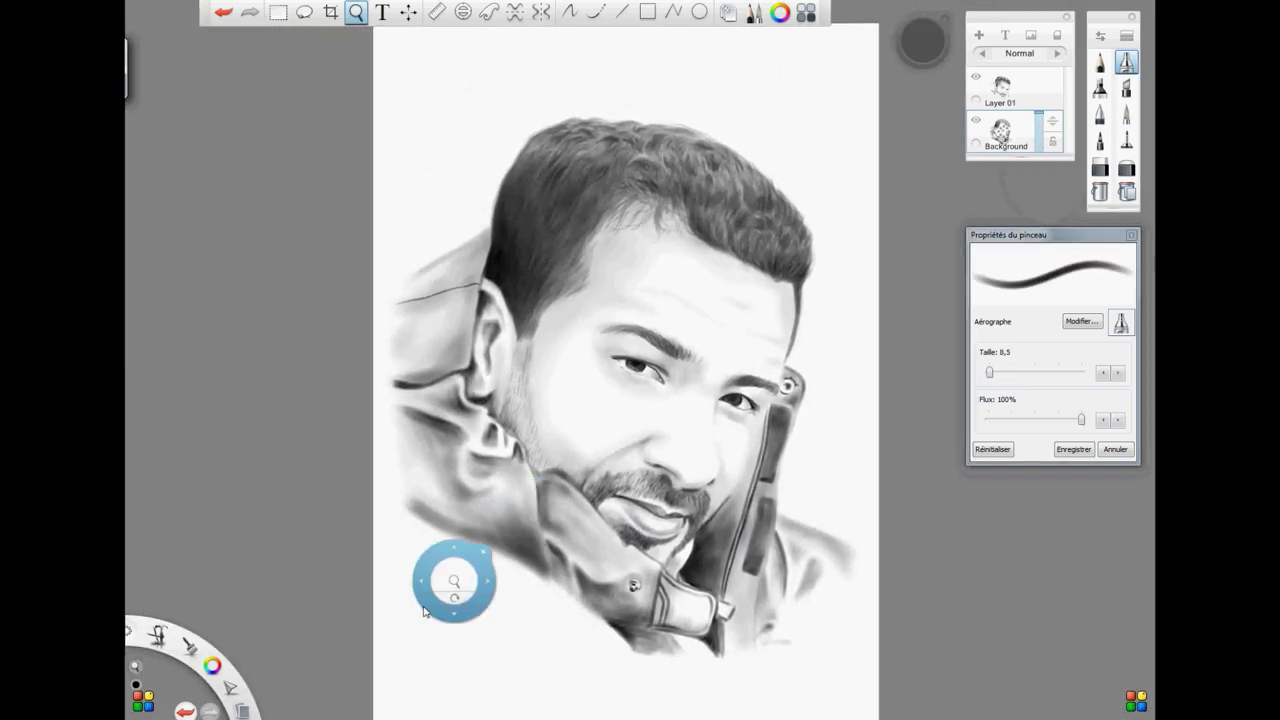
{"action": "key", "text": "Escape"}
{"action": "left_click_drag", "start_coordinate": [416, 606], "coordinate": [431, 606]}
{"action": "left_click_drag", "start_coordinate": [419, 598], "coordinate": [447, 601]}
{"action": "left_click", "coordinate": [452, 578]}
{"action": "left_click_drag", "start_coordinate": [451, 585], "coordinate": [458, 599]}
{"action": "mouse_move", "coordinate": [475, 583]}
{"action": "left_mouse_down"}
{"action": "mouse_move", "coordinate": [498, 612]}
{"action": "mouse_move", "coordinate": [518, 606]}
{"action": "left_mouse_up"}
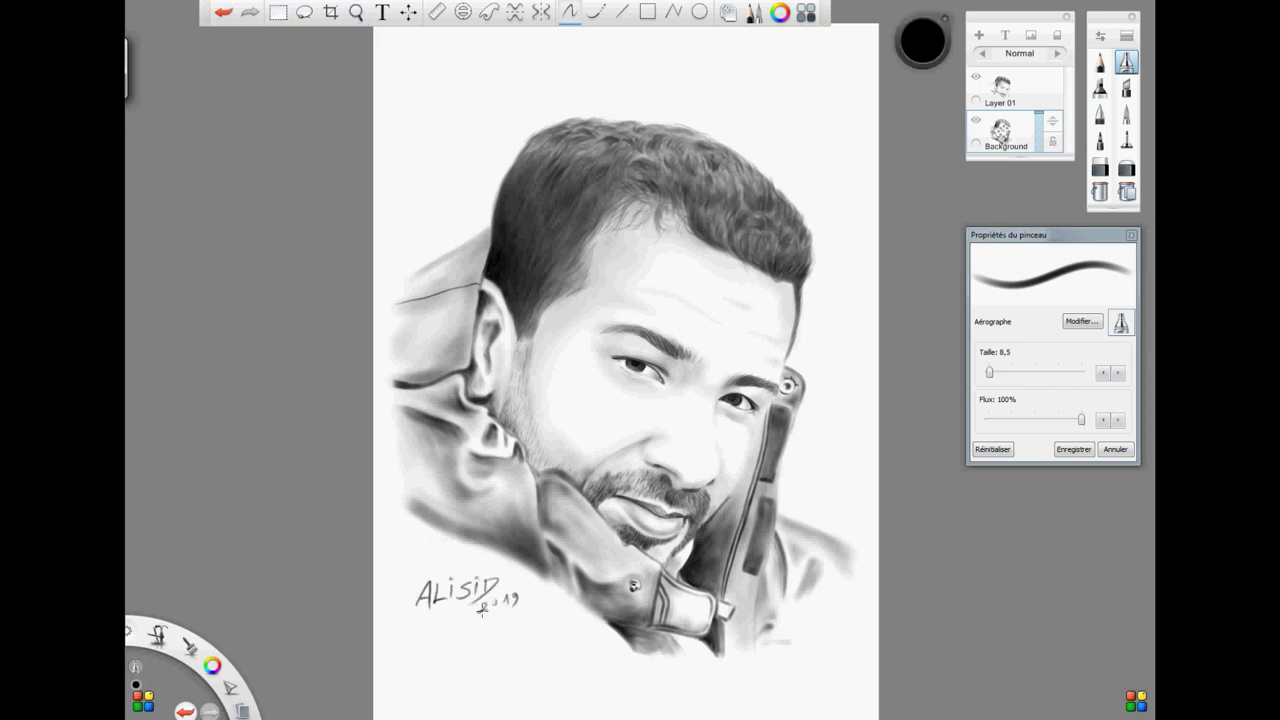